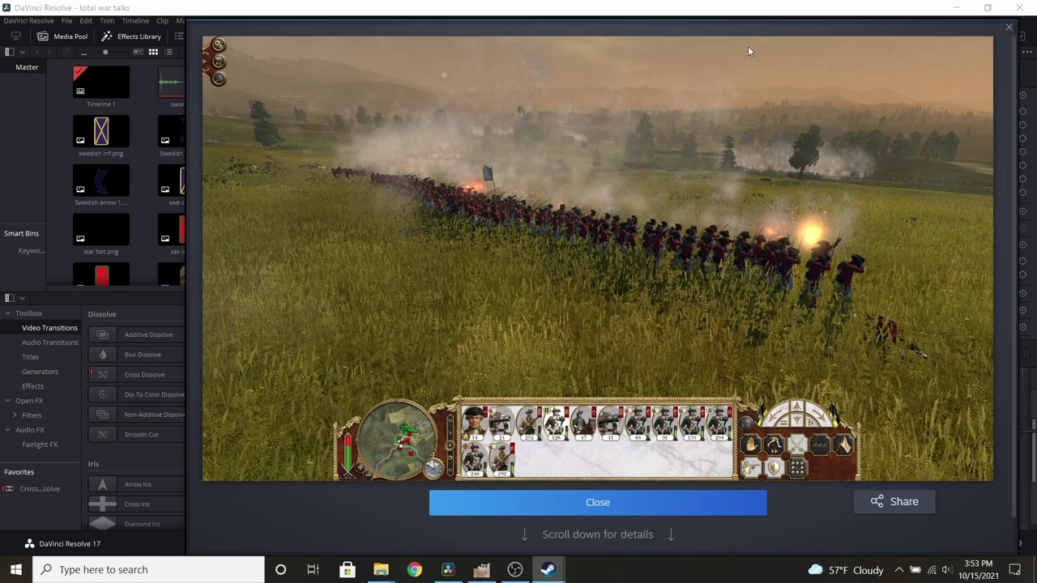
Step: Close the Steam screenshot viewer to reveal the 'total war talks' timeline in DaVinci Resolve
{"action": "left_click", "coordinate": [1009, 29]}
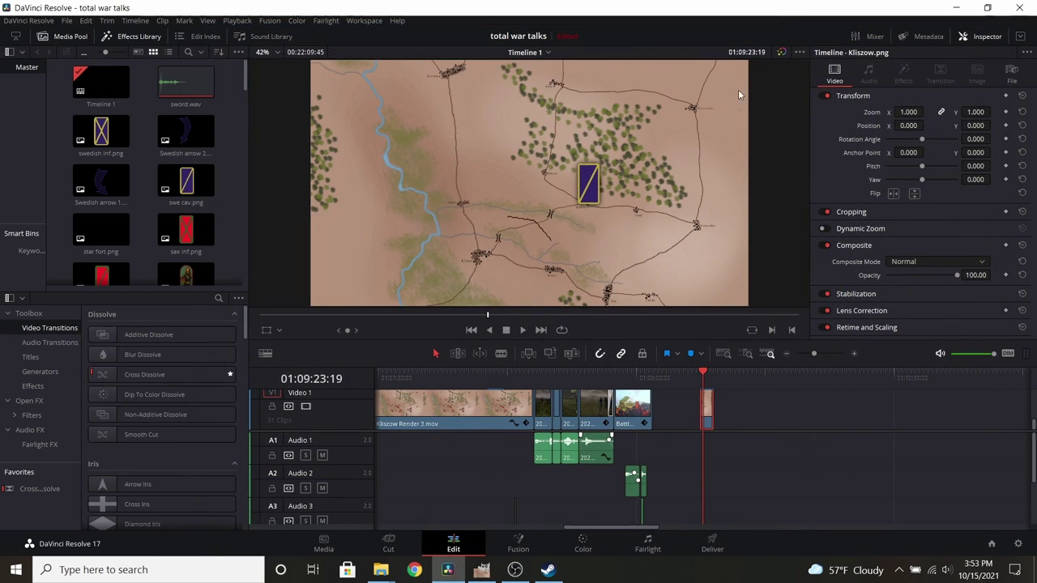
Step: Scrub the timeline ruler to preview the advancing unit lines on the battle map
{"action": "left_click", "coordinate": [414, 378]}
{"action": "left_click", "coordinate": [438, 378]}
{"action": "left_click", "coordinate": [460, 377]}
{"action": "left_click", "coordinate": [485, 378]}
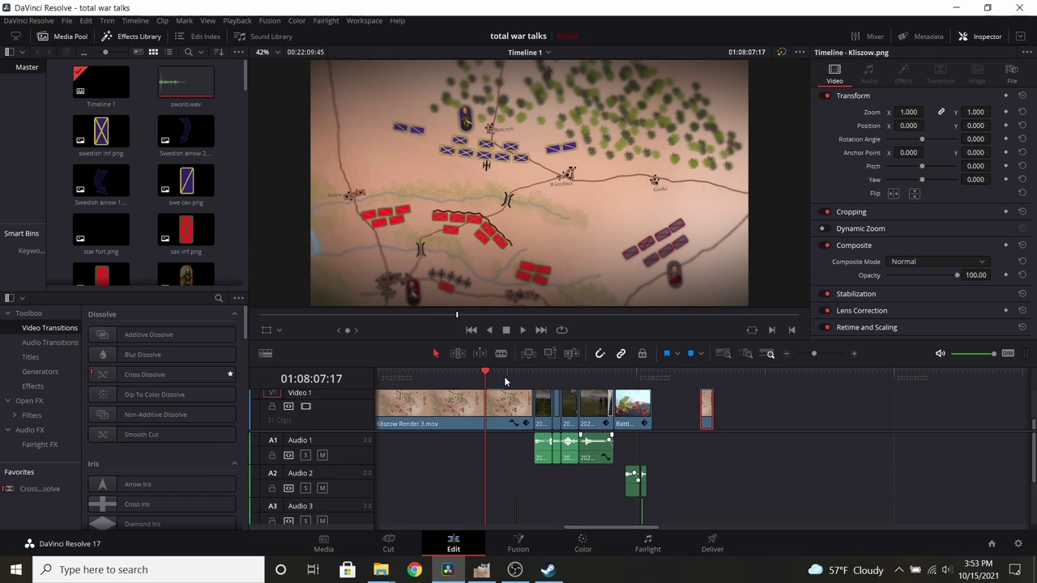
{"action": "left_click", "coordinate": [505, 378]}
{"action": "left_click", "coordinate": [515, 376]}
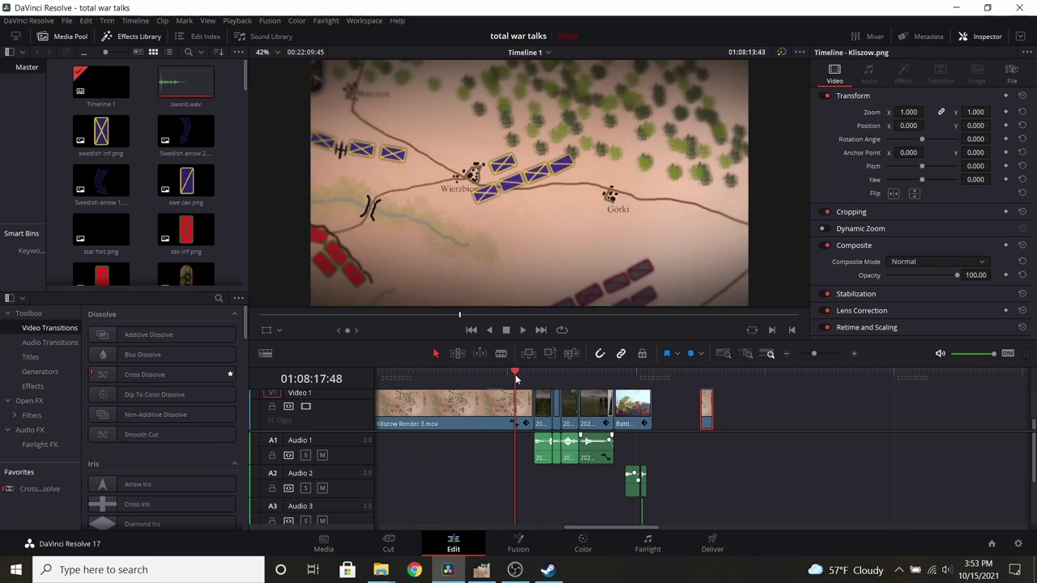
{"action": "left_click_drag", "start_coordinate": [501, 379], "coordinate": [445, 385]}
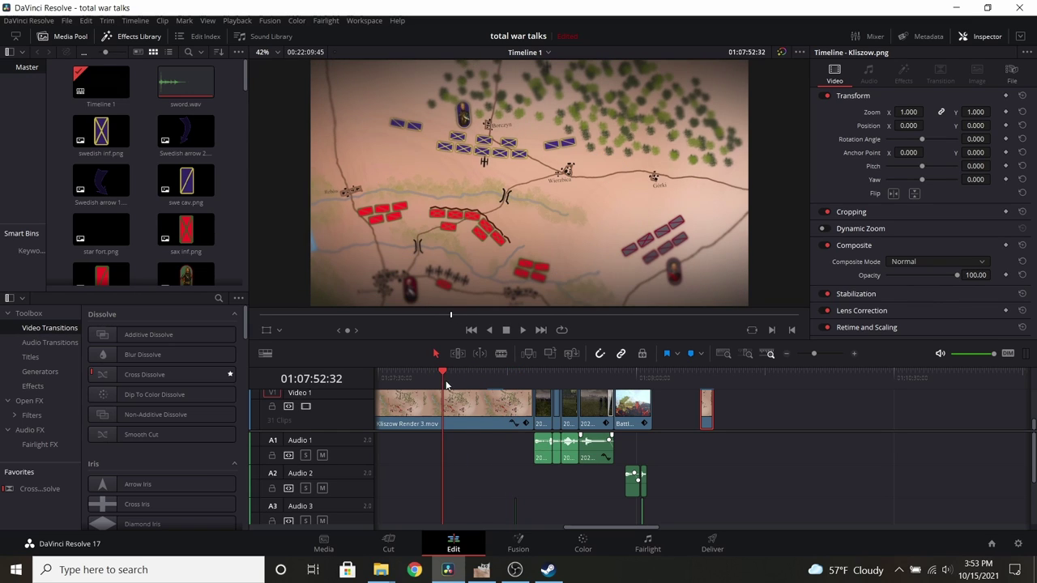
Step: Park on the plain Kliszow map clip, then bring up Kliszow.xcf in GIMP
{"action": "left_click", "coordinate": [700, 377]}
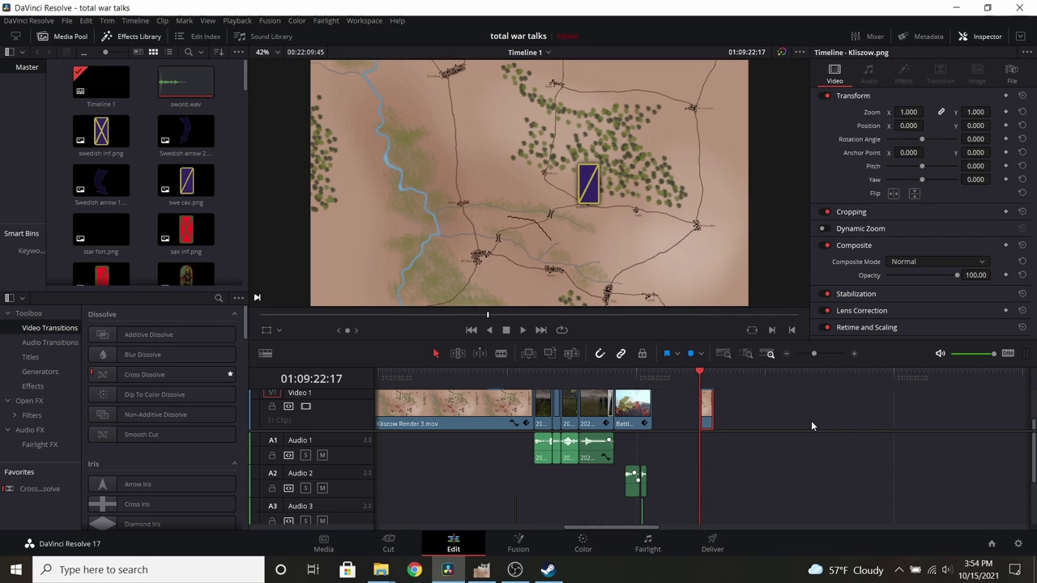
{"action": "left_click", "coordinate": [481, 569]}
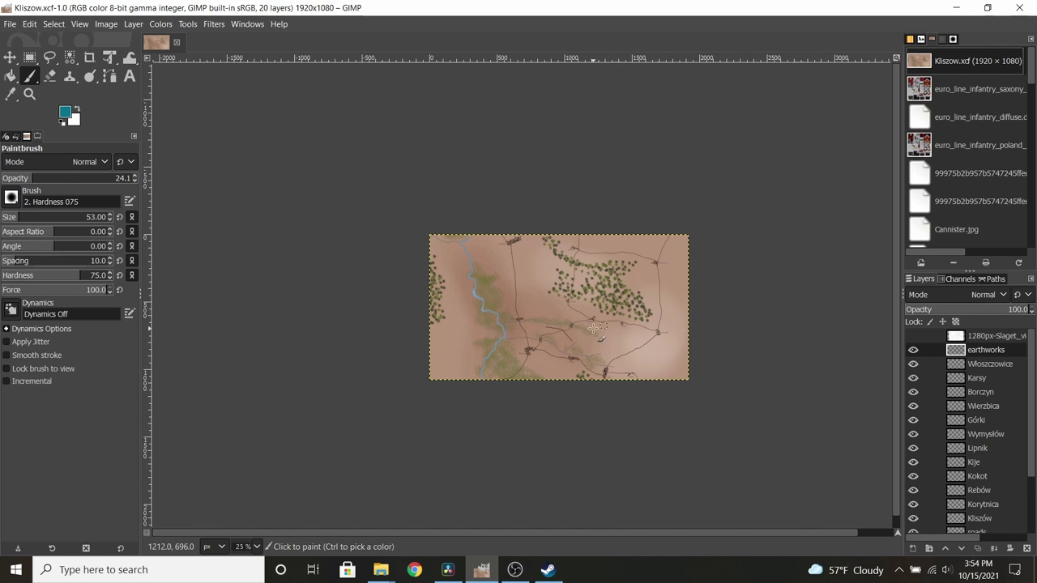
{"action": "scroll", "coordinate": [581, 397], "scroll_direction": "up", "scroll_amount": 4}
{"action": "scroll", "coordinate": [571, 389], "scroll_direction": "down", "scroll_amount": 2}
{"action": "scroll", "coordinate": [561, 379], "scroll_direction": "up", "scroll_amount": 3}
{"action": "scroll", "coordinate": [533, 381], "scroll_direction": "up", "scroll_amount": 1}
{"action": "scroll", "coordinate": [567, 389], "scroll_direction": "down", "scroll_amount": 1}
{"action": "scroll", "coordinate": [972, 380], "scroll_direction": "down", "scroll_amount": 1}
{"action": "scroll", "coordinate": [948, 364], "scroll_direction": "up", "scroll_amount": 1}
{"action": "left_click", "coordinate": [913, 337]}
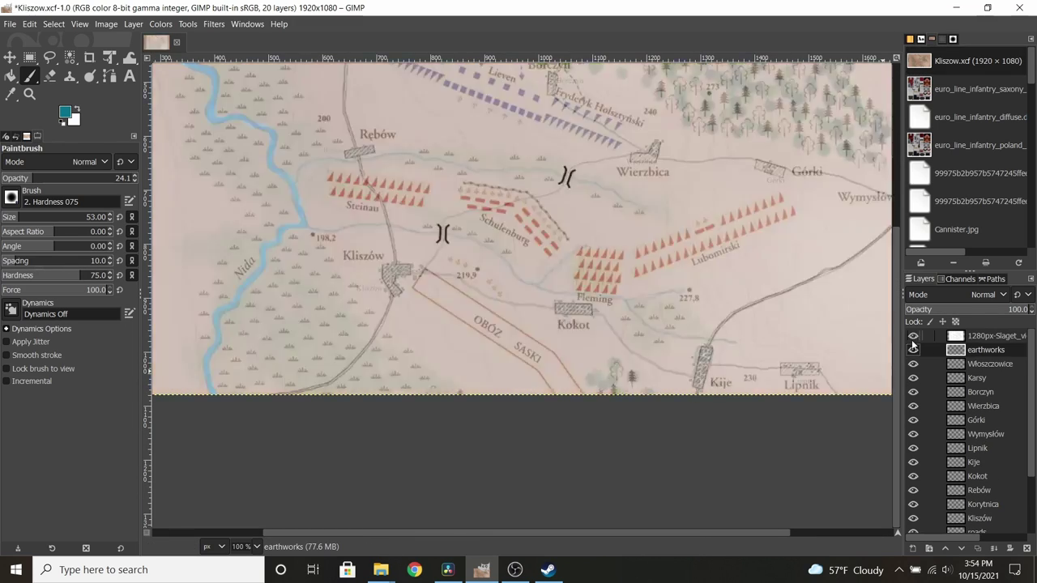
{"action": "scroll", "coordinate": [624, 316], "scroll_direction": "down", "scroll_amount": 2}
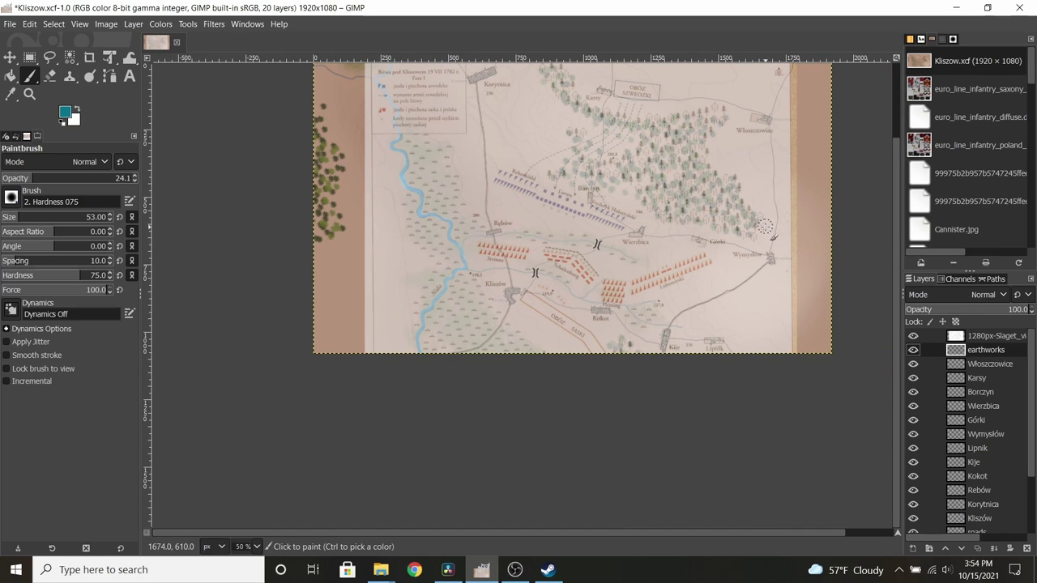
{"action": "left_click_drag", "start_coordinate": [766, 229], "coordinate": [699, 266]}
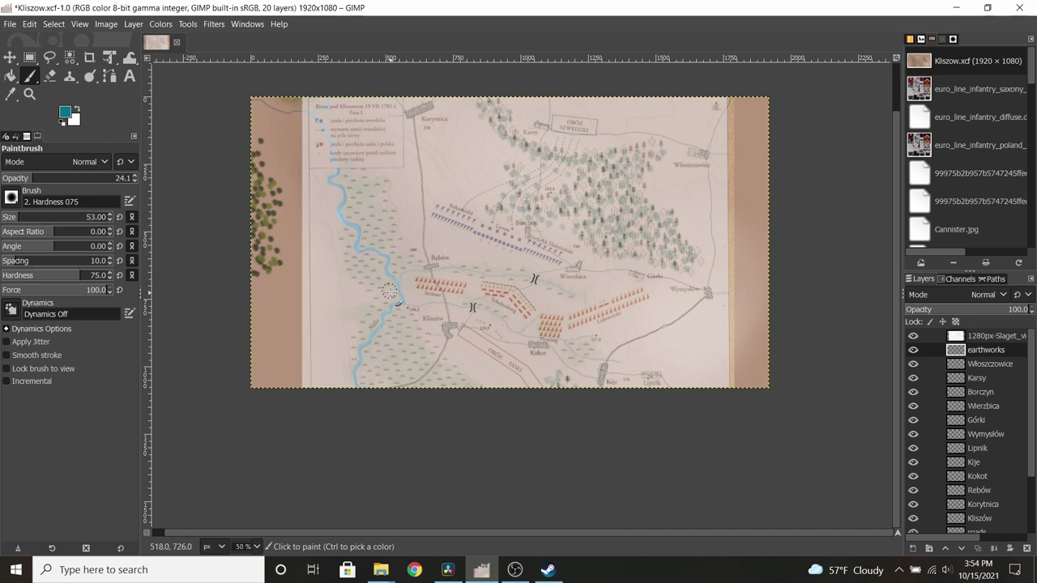
{"action": "left_click", "coordinate": [912, 337]}
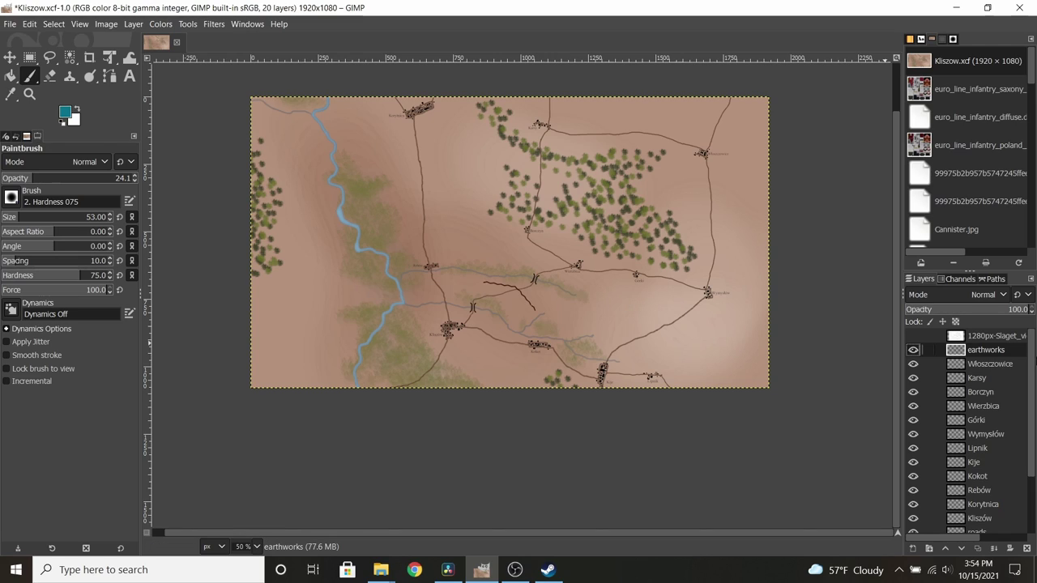
{"action": "left_click", "coordinate": [914, 350]}
{"action": "left_click", "coordinate": [914, 350]}
{"action": "left_click", "coordinate": [912, 351]}
{"action": "left_click", "coordinate": [913, 353]}
{"action": "scroll", "coordinate": [911, 436], "scroll_direction": "down", "scroll_amount": 3}
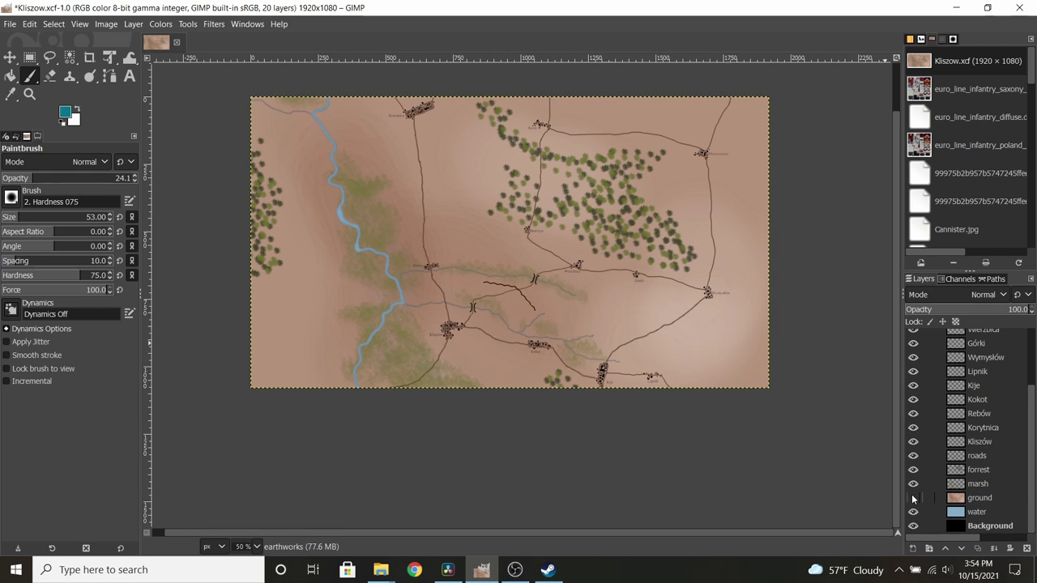
{"action": "left_click", "coordinate": [913, 498]}
{"action": "left_click", "coordinate": [912, 498]}
{"action": "left_click", "coordinate": [913, 498]}
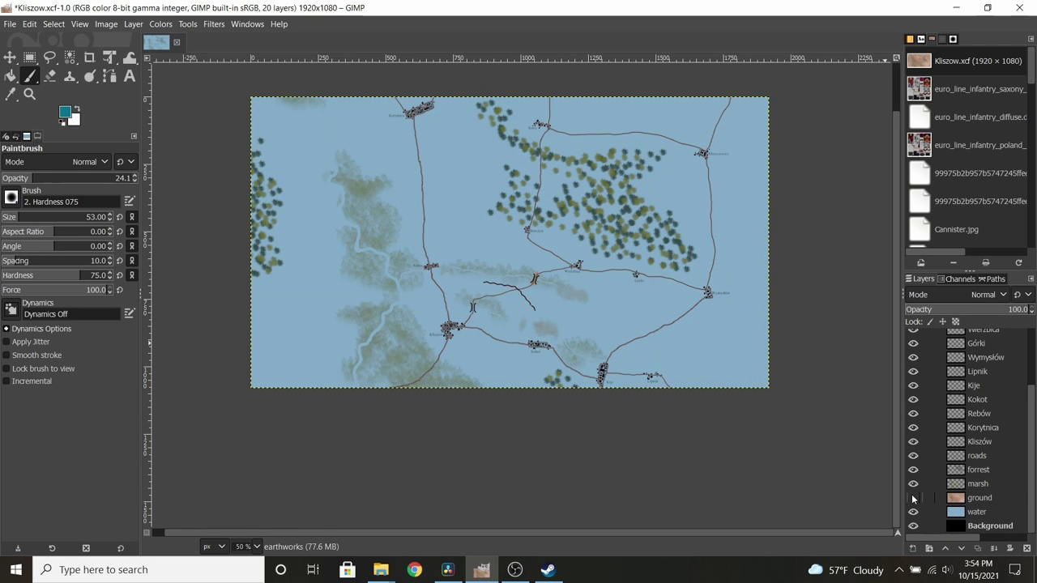
{"action": "left_click", "coordinate": [913, 499]}
{"action": "left_click", "coordinate": [913, 512]}
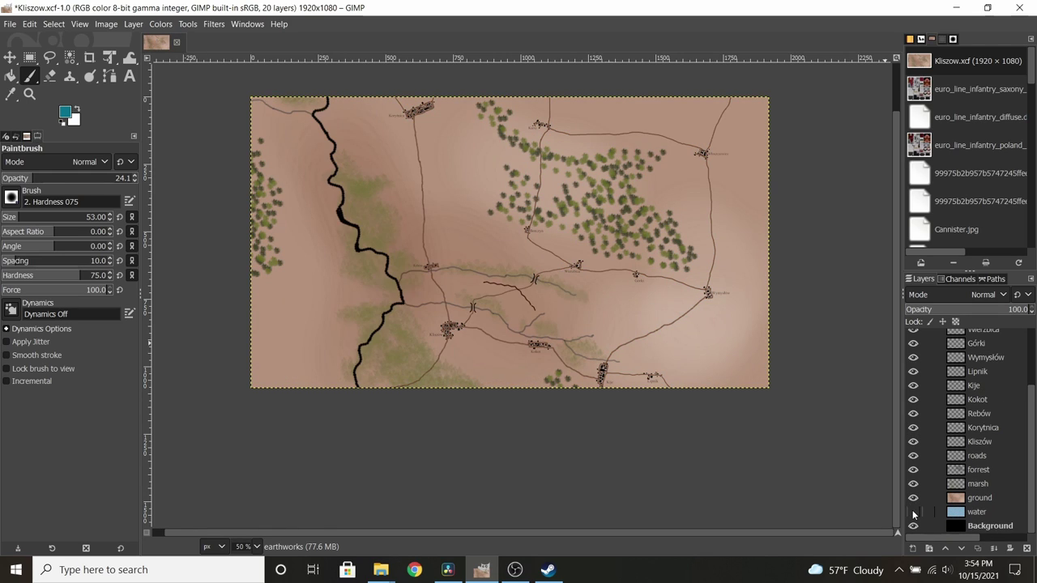
{"action": "left_click", "coordinate": [912, 512]}
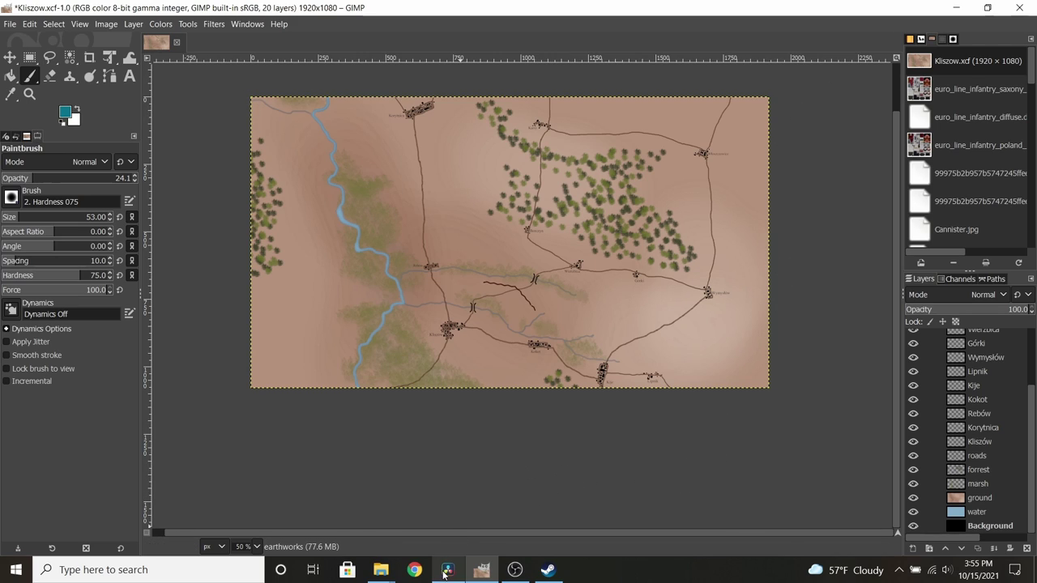
Step: Return to Resolve's Edit page, zoom the timeline and park the playhead on Kliszow.png
{"action": "left_click", "coordinate": [445, 571]}
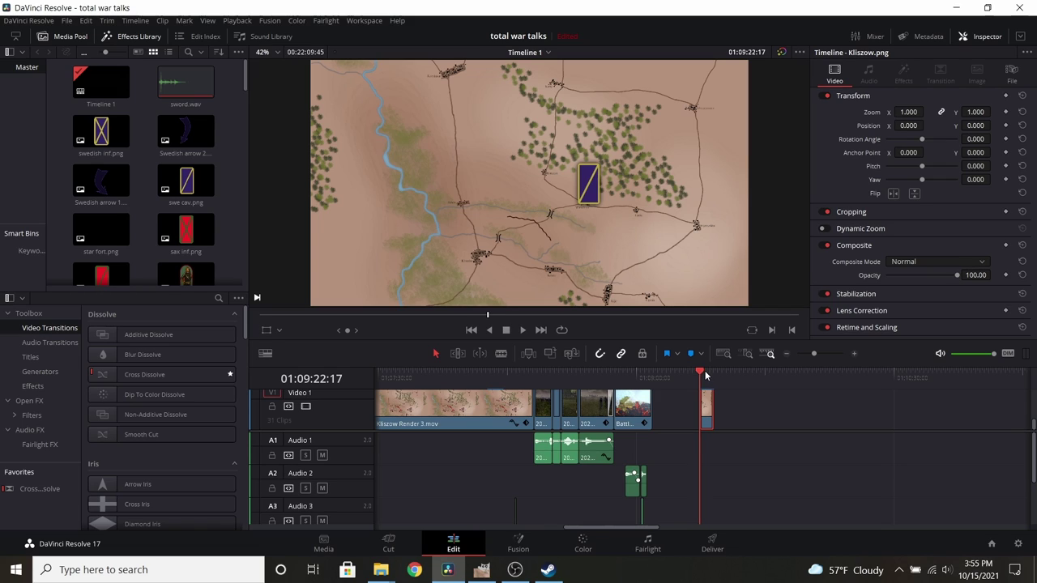
{"action": "mouse_move", "coordinate": [706, 372]}
{"action": "left_mouse_down"}
{"action": "mouse_move", "coordinate": [719, 372]}
{"action": "mouse_move", "coordinate": [704, 370]}
{"action": "left_mouse_up"}
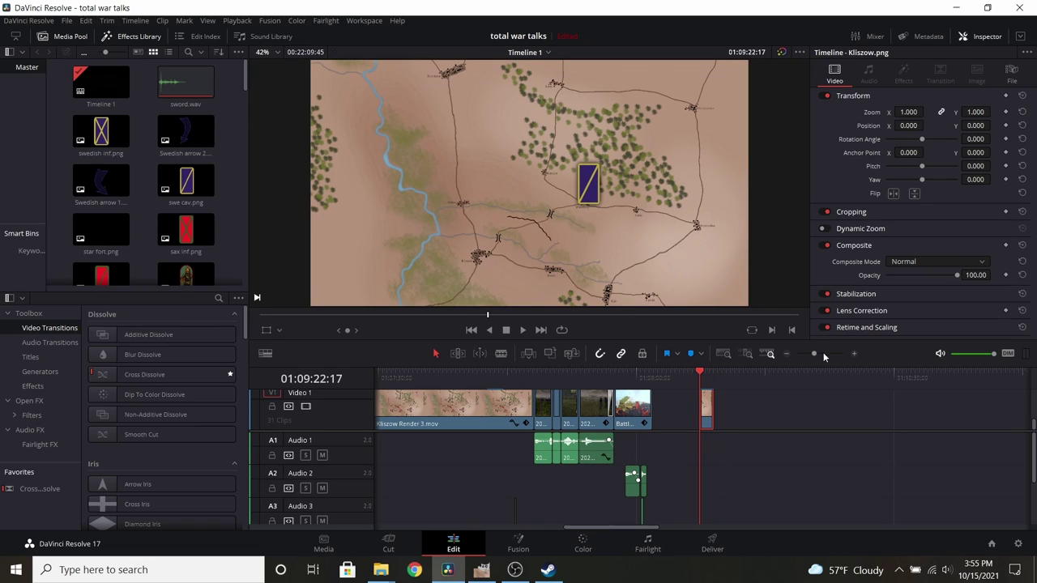
{"action": "left_click_drag", "start_coordinate": [814, 353], "coordinate": [821, 353]}
{"action": "left_click", "coordinate": [738, 380]}
{"action": "left_click", "coordinate": [756, 379]}
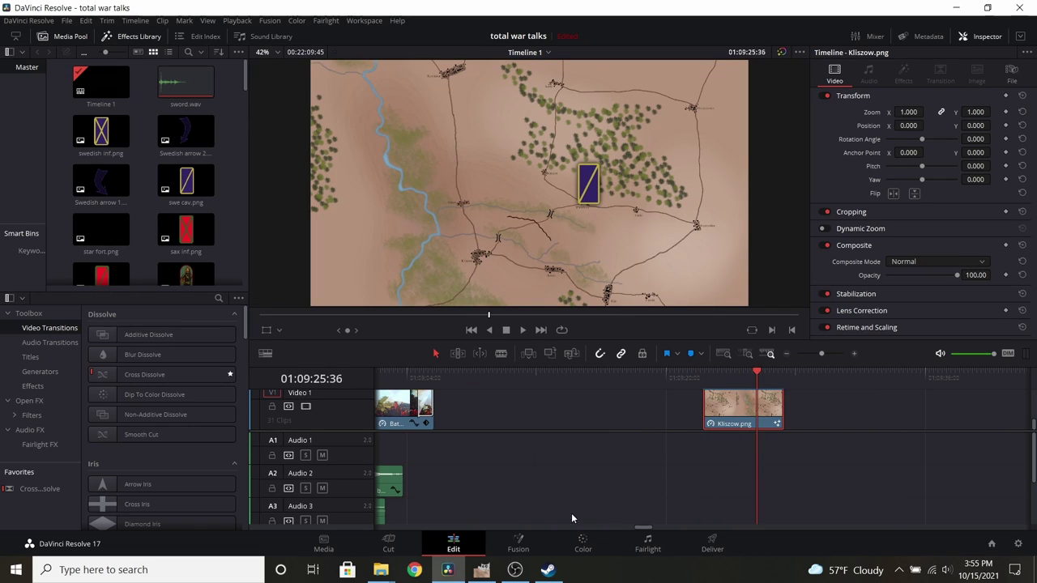
{"action": "mouse_move", "coordinate": [648, 531]}
{"action": "left_mouse_down"}
{"action": "mouse_move", "coordinate": [711, 526]}
{"action": "mouse_move", "coordinate": [655, 524]}
{"action": "left_mouse_up"}
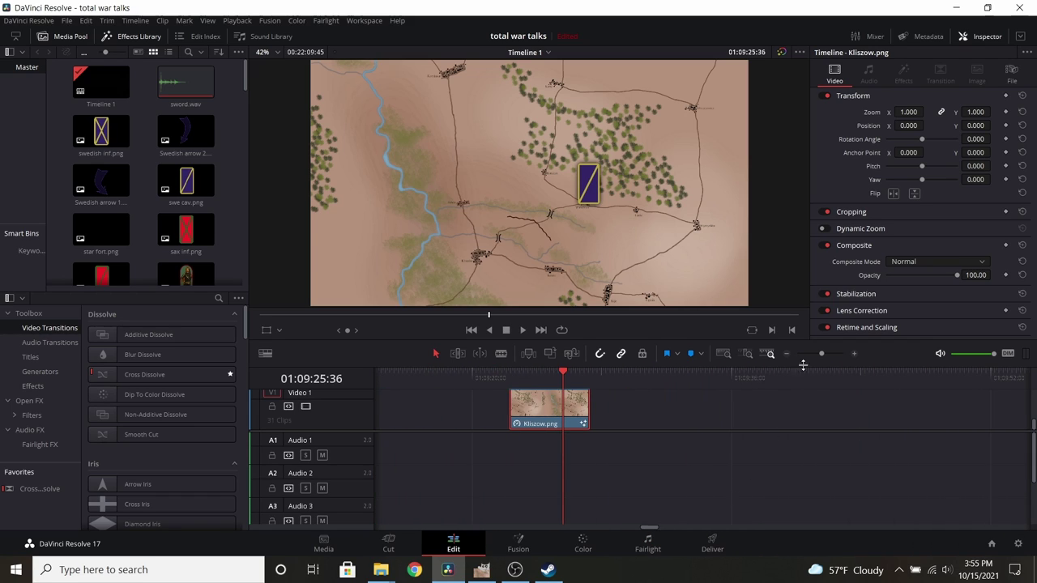
{"action": "left_click_drag", "start_coordinate": [812, 354], "coordinate": [816, 356]}
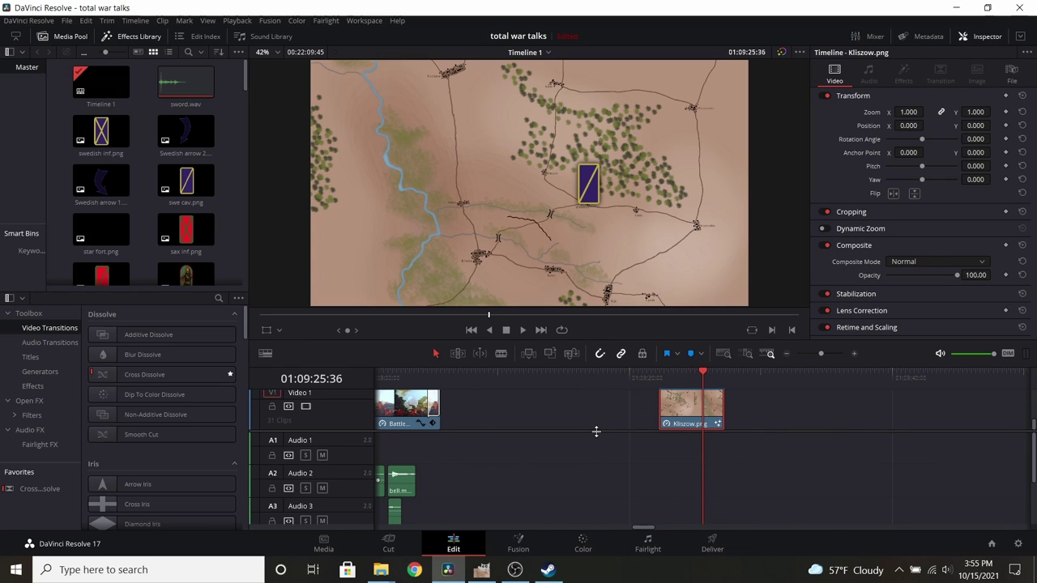
Step: In Fusion, rearrange Group1 and the unit node stack, then select only Transform1
{"action": "left_click", "coordinate": [522, 550]}
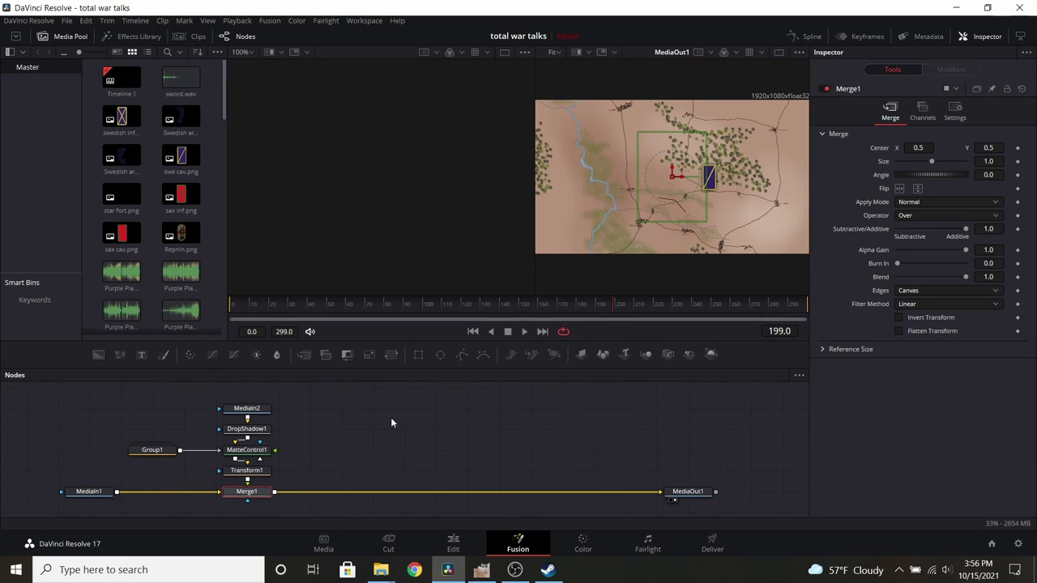
{"action": "left_click", "coordinate": [247, 470]}
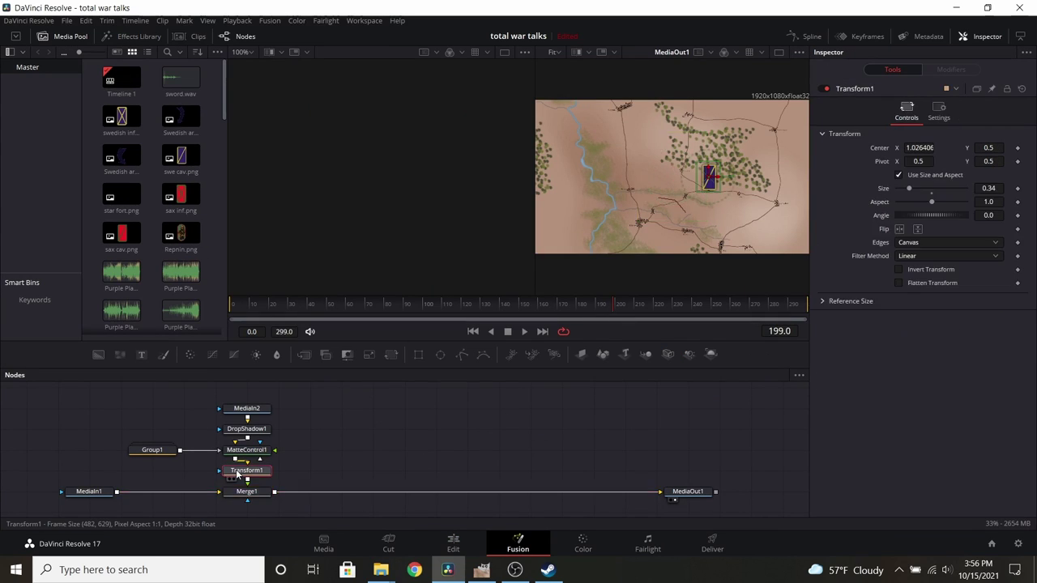
{"action": "left_click_drag", "start_coordinate": [138, 398], "coordinate": [314, 507]}
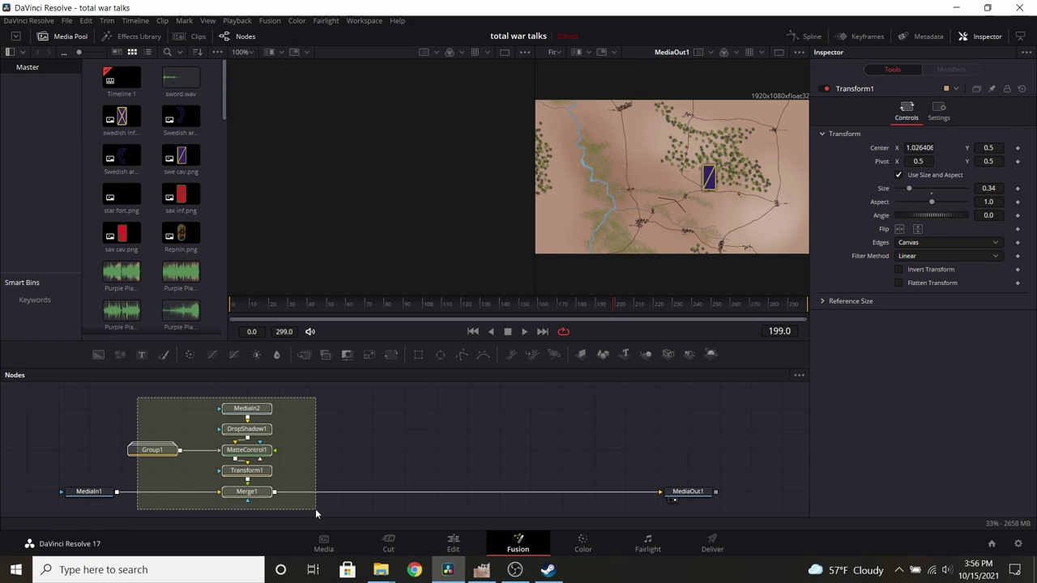
{"action": "left_click_drag", "start_coordinate": [247, 491], "coordinate": [278, 492]}
{"action": "left_click", "coordinate": [197, 457]}
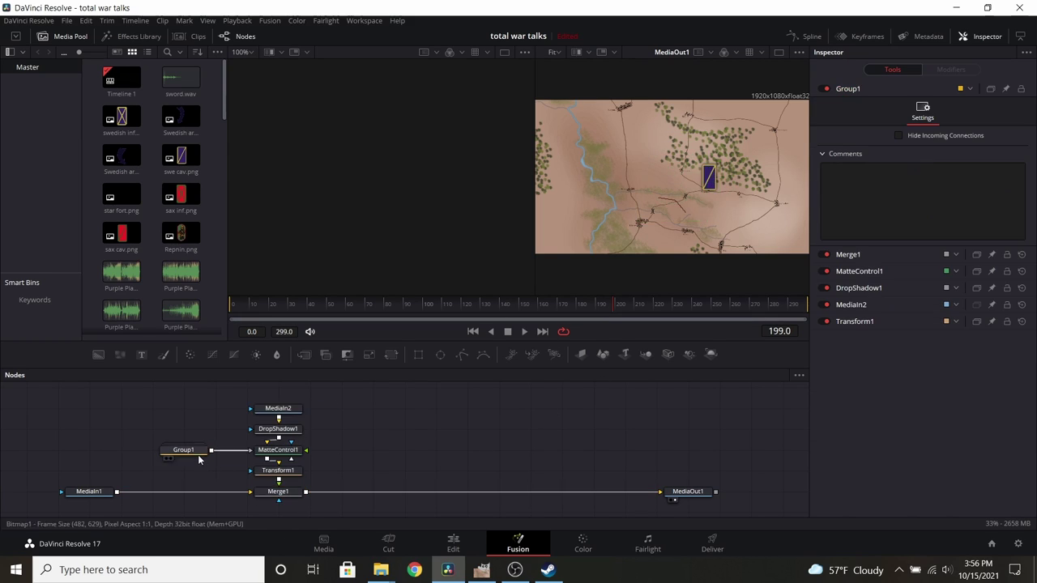
{"action": "left_click_drag", "start_coordinate": [197, 456], "coordinate": [229, 457]}
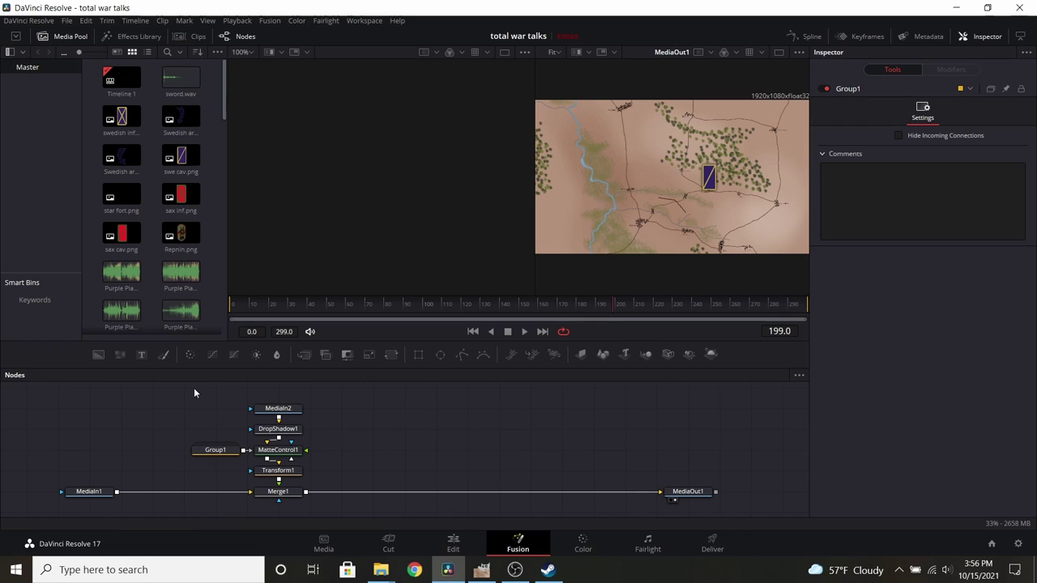
{"action": "left_click_drag", "start_coordinate": [190, 387], "coordinate": [309, 515]}
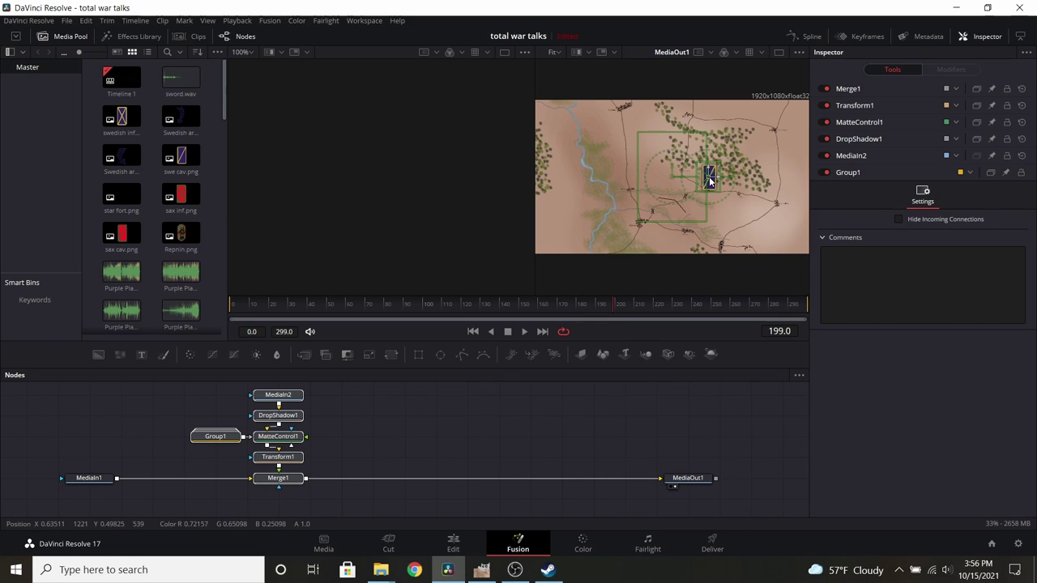
{"action": "left_click", "coordinate": [276, 459]}
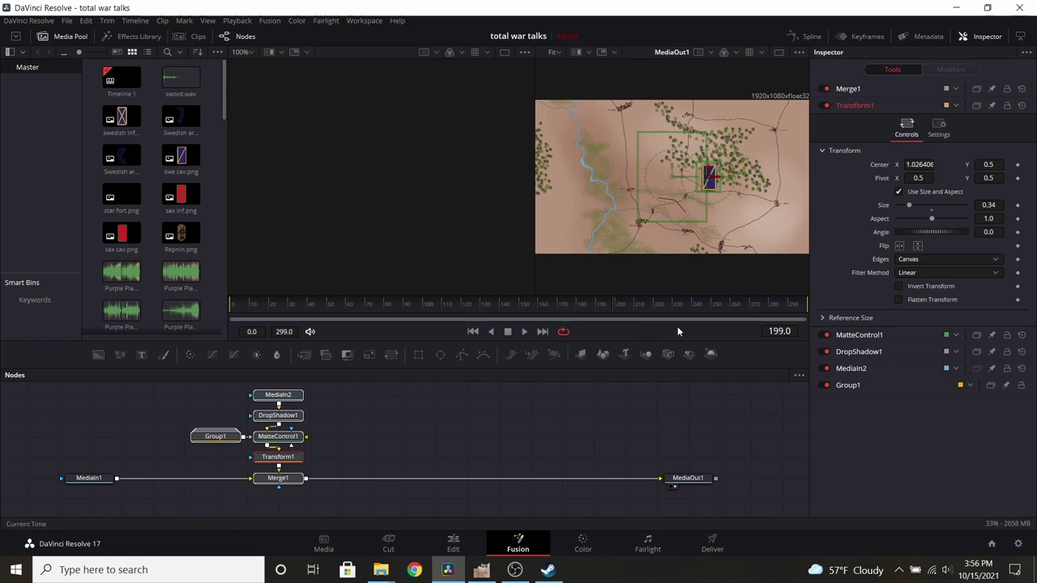
{"action": "left_click", "coordinate": [341, 442]}
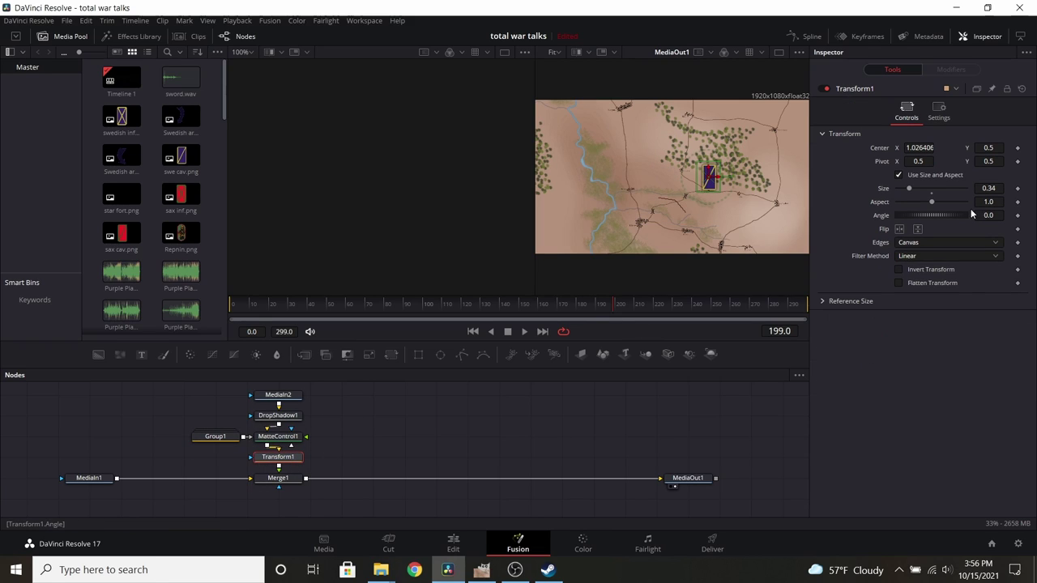
Step: Shrink the unit marker to size 0.22, move it to Center X 0.775, and scrub to check
{"action": "left_click_drag", "start_coordinate": [910, 189], "coordinate": [904, 191]}
{"action": "mouse_move", "coordinate": [723, 180]}
{"action": "left_mouse_down"}
{"action": "mouse_move", "coordinate": [737, 180]}
{"action": "mouse_move", "coordinate": [705, 180]}
{"action": "left_mouse_up"}
{"action": "left_click_drag", "start_coordinate": [276, 309], "coordinate": [359, 311]}
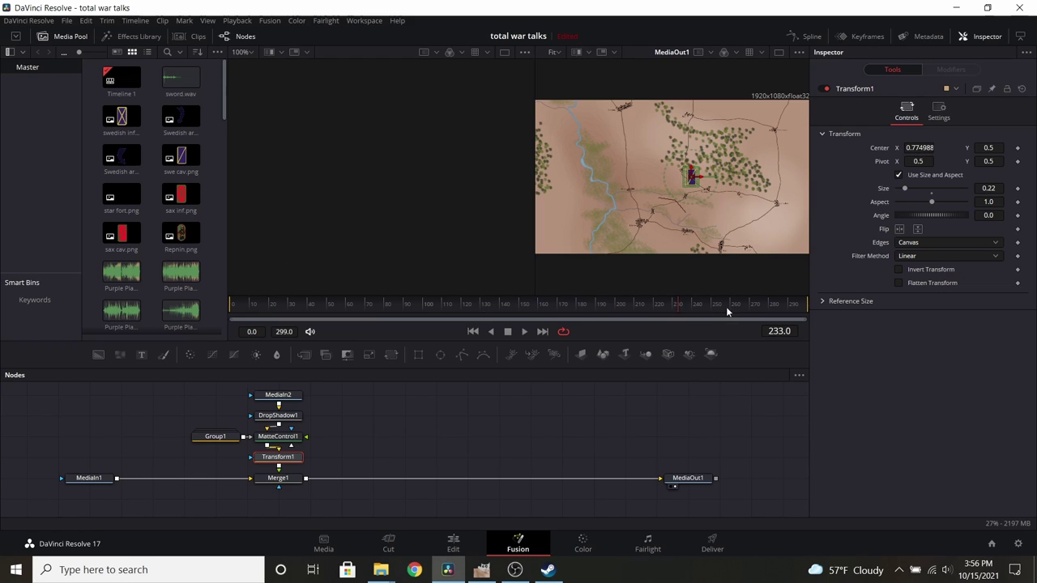
{"action": "left_click_drag", "start_coordinate": [738, 311], "coordinate": [815, 304]}
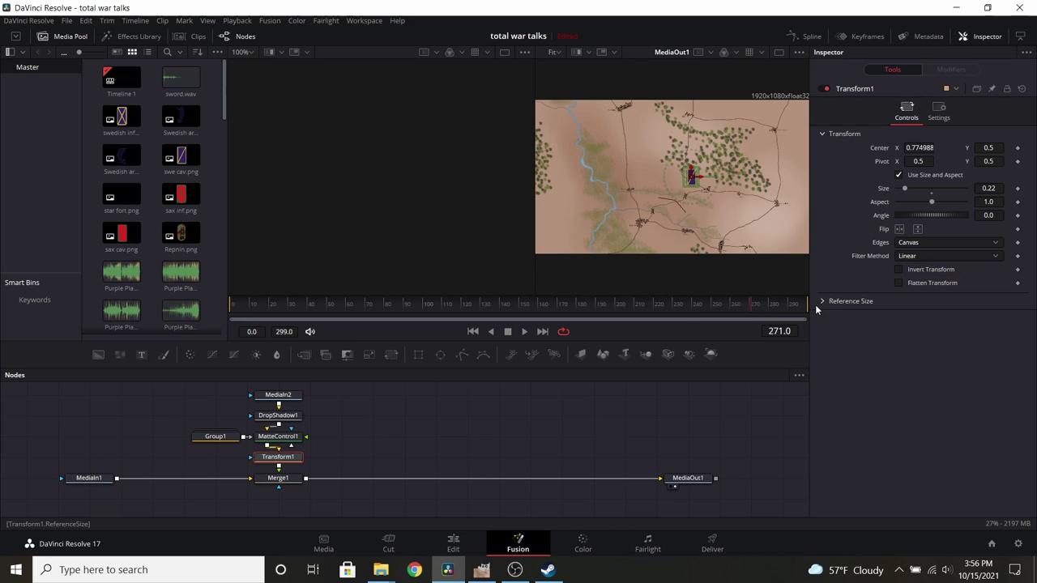
Step: Set a Center keyframe for the unit marker at the composite's first frame
{"action": "left_click", "coordinate": [308, 301]}
{"action": "left_click", "coordinate": [235, 304]}
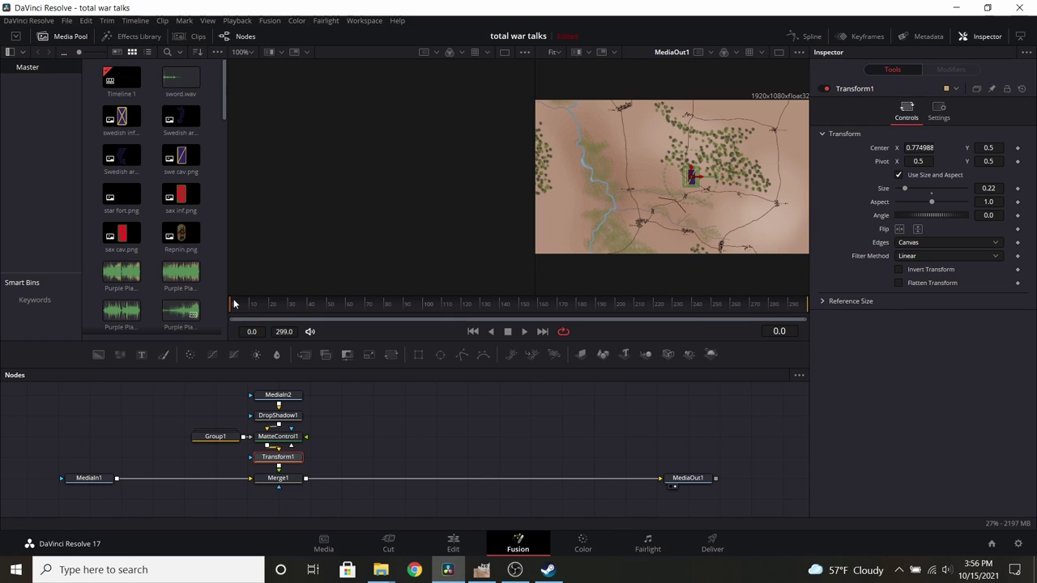
{"action": "left_click", "coordinate": [1018, 148]}
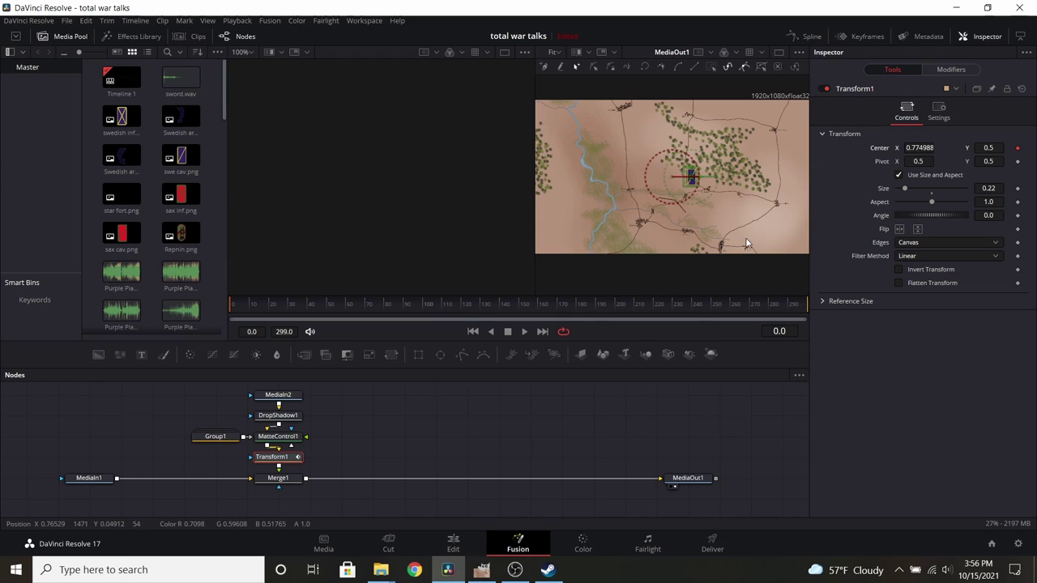
Step: Keyframe the marker at frame 149 to X 1.214755, Y 0.185476 and scrub the path
{"action": "left_click", "coordinate": [517, 304]}
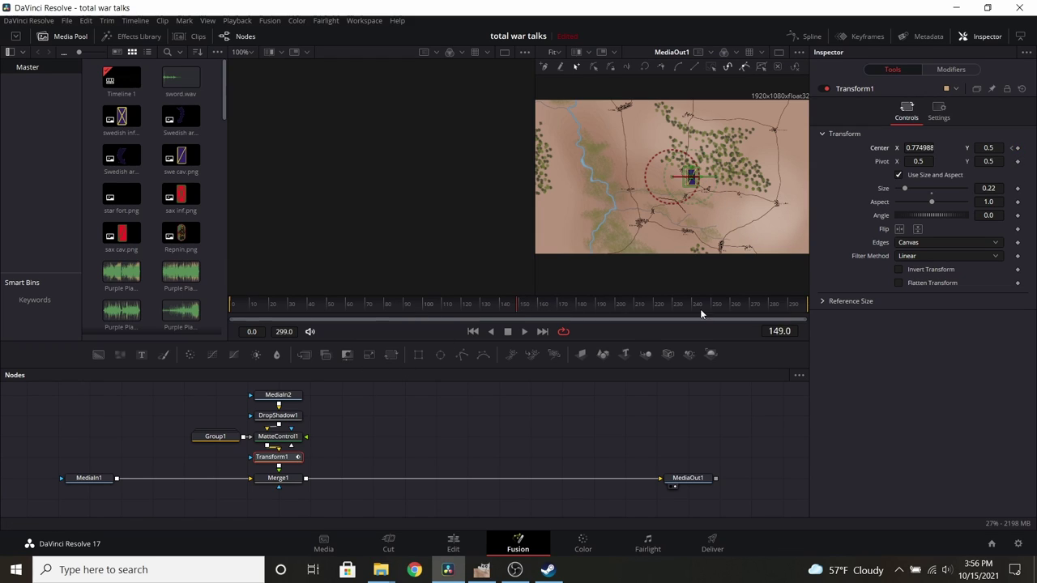
{"action": "left_click", "coordinate": [1018, 149]}
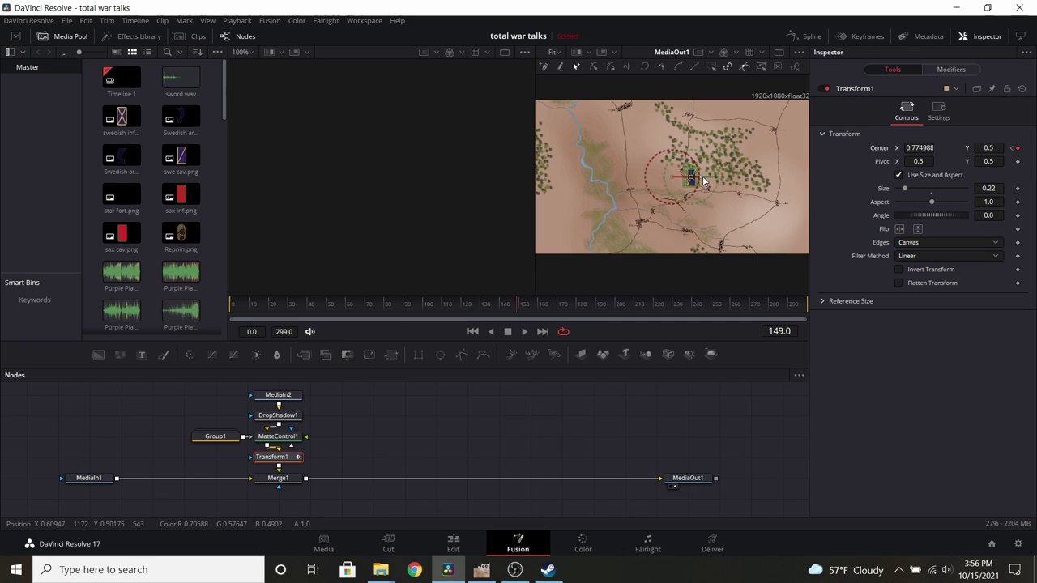
{"action": "left_click_drag", "start_coordinate": [702, 177], "coordinate": [721, 204]}
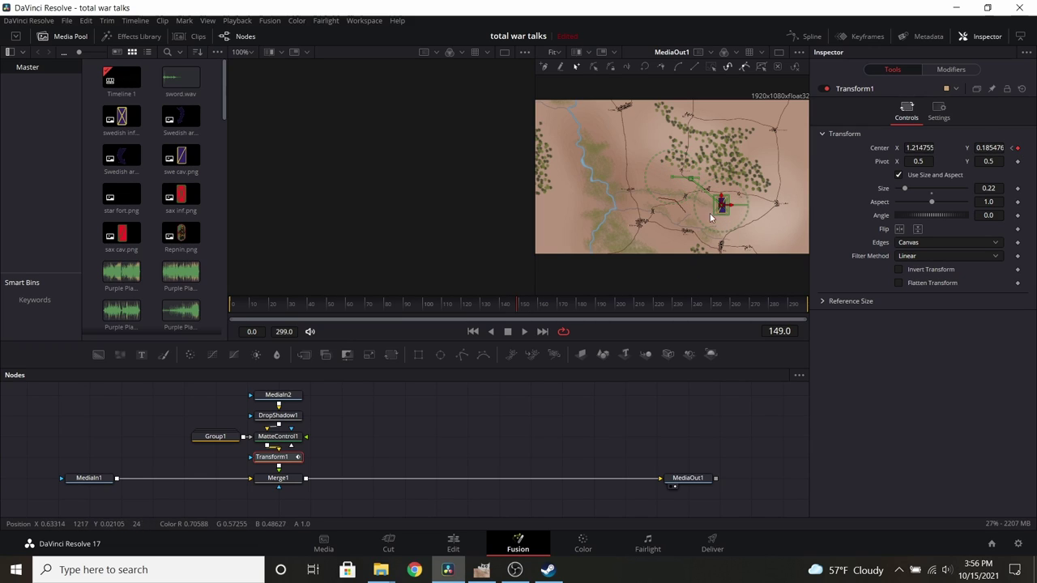
{"action": "left_click_drag", "start_coordinate": [273, 304], "coordinate": [517, 305]}
{"action": "left_click_drag", "start_coordinate": [283, 311], "coordinate": [492, 305]}
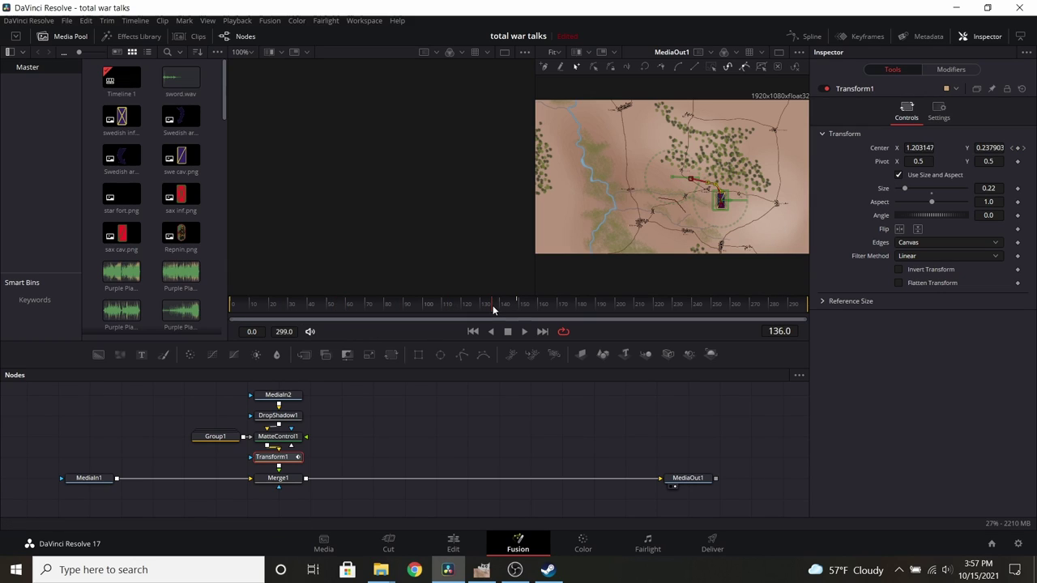
Step: Expand Group1, select Merge2 and enlarge the unit image inside the group
{"action": "right_click", "coordinate": [228, 437]}
{"action": "key", "text": "Escape"}
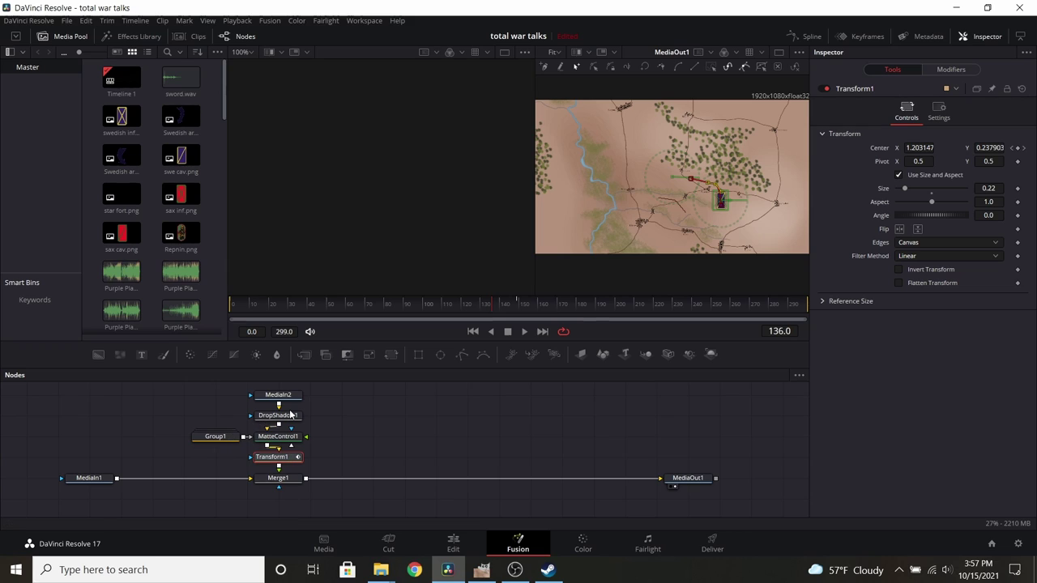
{"action": "double_click", "coordinate": [229, 438]}
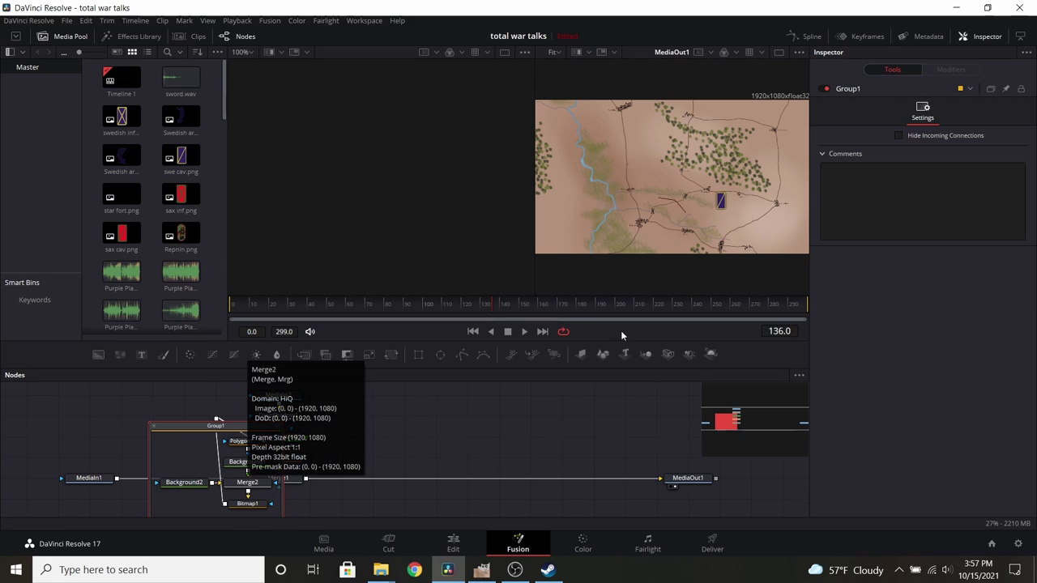
{"action": "scroll", "coordinate": [735, 194], "scroll_direction": "up", "scroll_amount": 10}
{"action": "left_click_drag", "start_coordinate": [650, 227], "coordinate": [674, 197]}
{"action": "left_click", "coordinate": [250, 485]}
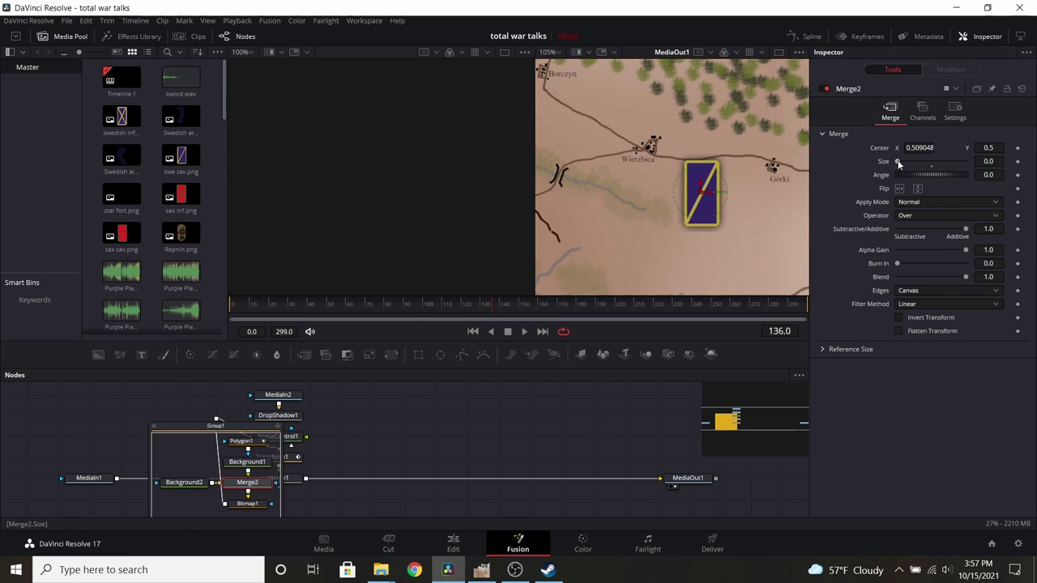
{"action": "mouse_move", "coordinate": [902, 161]}
{"action": "left_mouse_down"}
{"action": "mouse_move", "coordinate": [942, 176]}
{"action": "mouse_move", "coordinate": [896, 179]}
{"action": "left_mouse_up"}
Step: Keyframe Merge2 Size at frames 130 and 140, growing it to about 4.5 and recentring it
{"action": "left_click", "coordinate": [481, 305]}
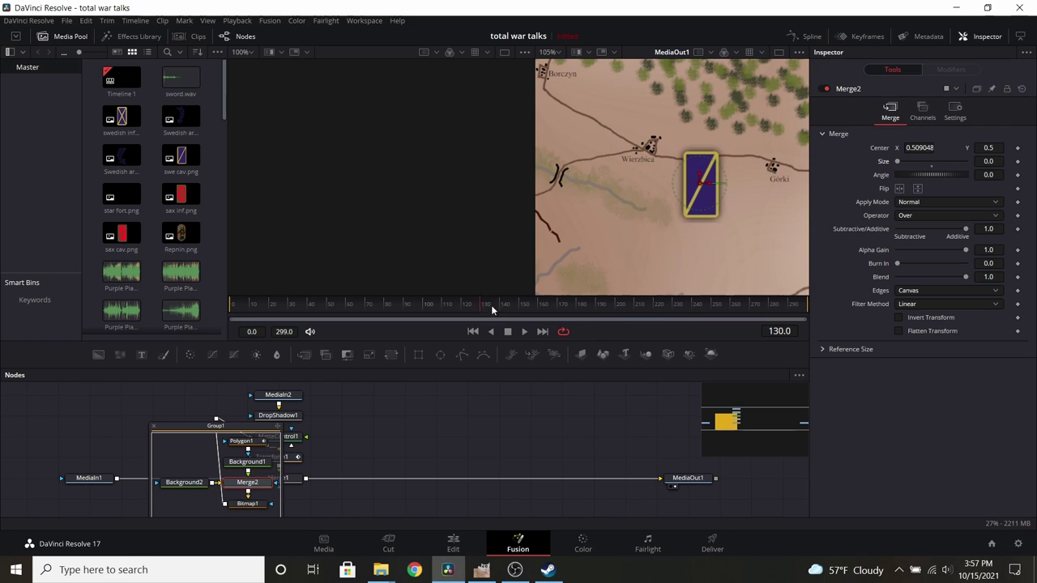
{"action": "left_click", "coordinate": [1017, 161]}
{"action": "left_click", "coordinate": [497, 307]}
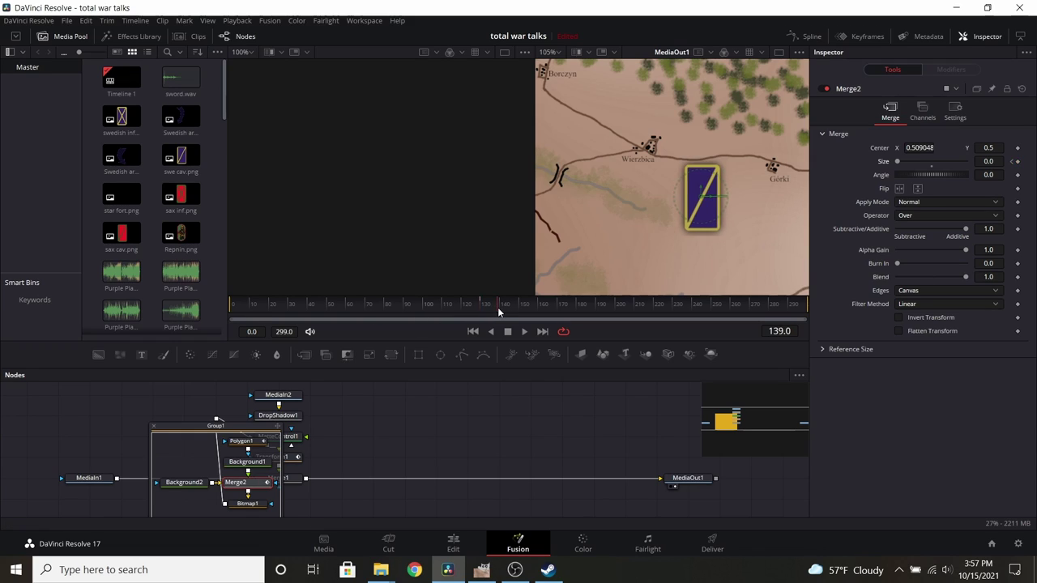
{"action": "left_click", "coordinate": [1017, 161]}
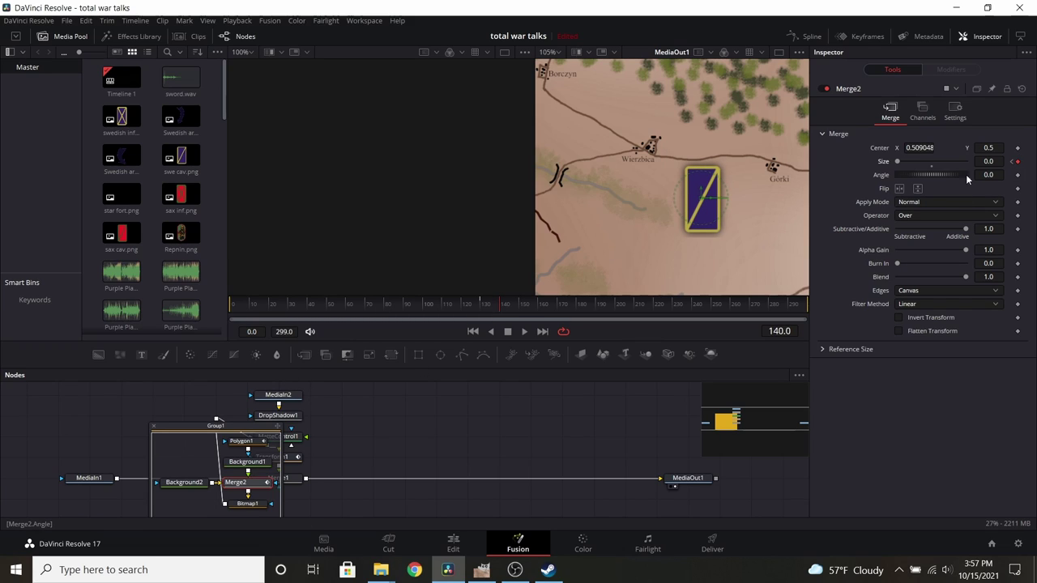
{"action": "left_click_drag", "start_coordinate": [927, 165], "coordinate": [977, 175]}
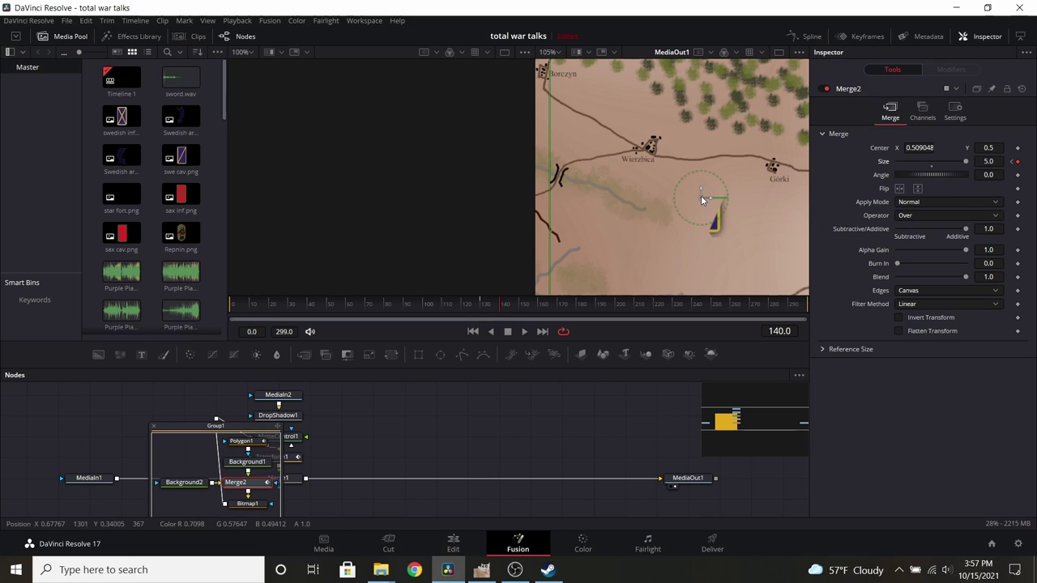
{"action": "mouse_move", "coordinate": [701, 195]}
{"action": "left_mouse_down"}
{"action": "mouse_move", "coordinate": [708, 203]}
{"action": "mouse_move", "coordinate": [708, 185]}
{"action": "left_mouse_up"}
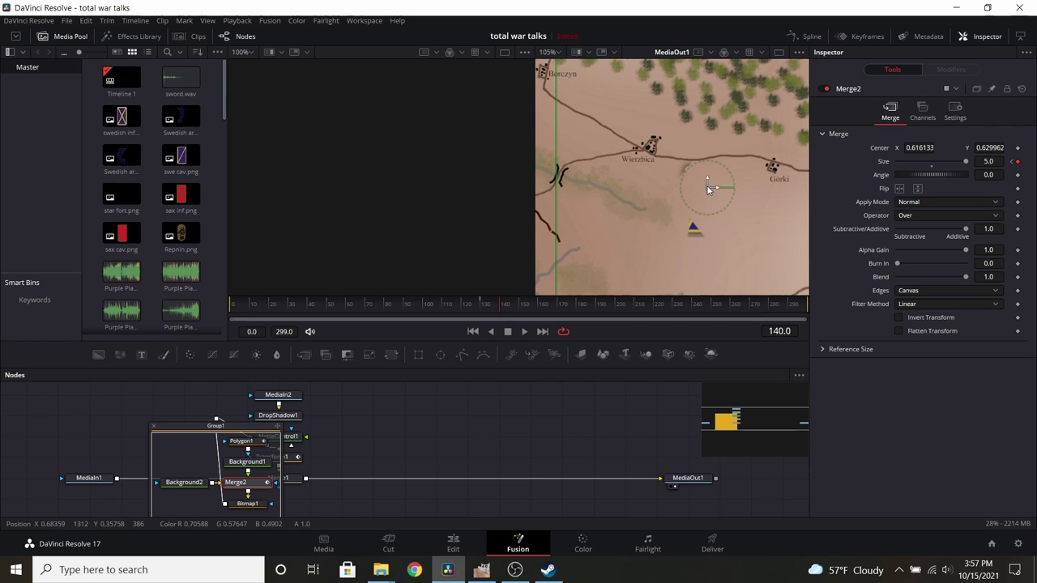
Step: Play and scrub to review the size animation, then collapse Group1
{"action": "key", "text": "space"}
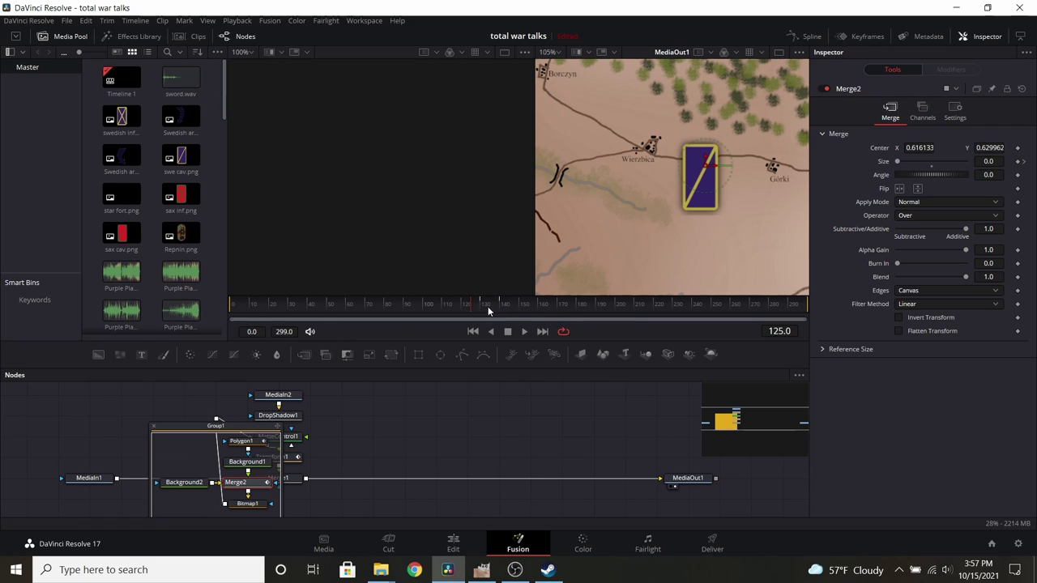
{"action": "key", "text": "space"}
{"action": "left_click_drag", "start_coordinate": [480, 302], "coordinate": [500, 307]}
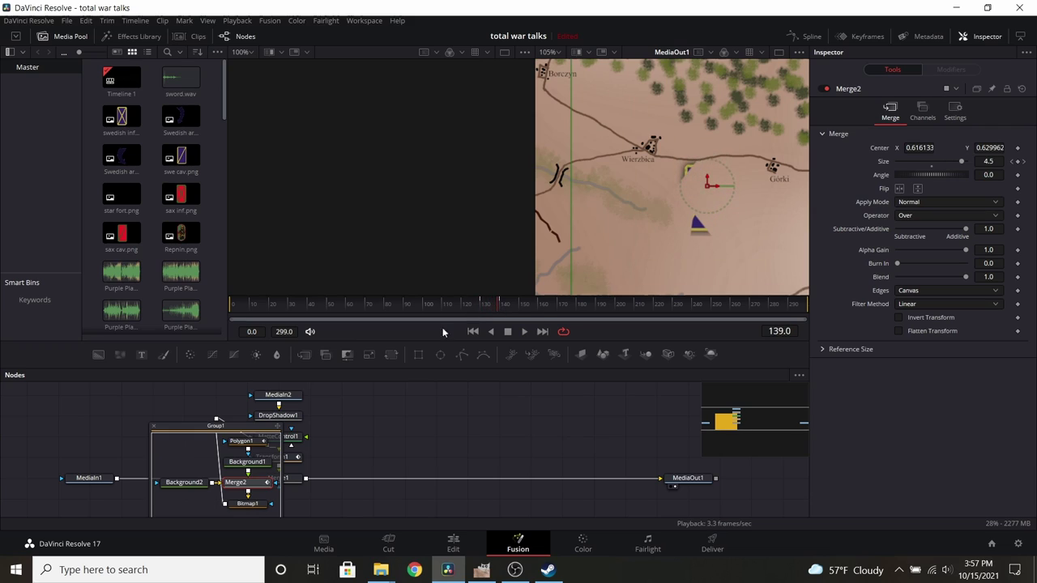
{"action": "left_click", "coordinate": [154, 426]}
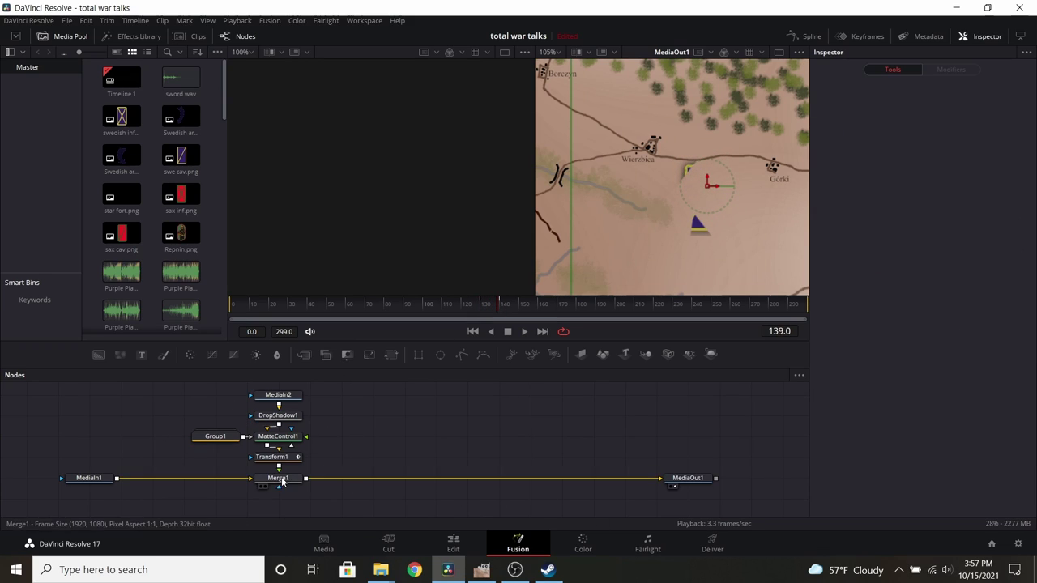
Step: Drag Kliszow.png from the Media Pool onto Video 1 after the animated clip and select it
{"action": "left_click", "coordinate": [456, 545]}
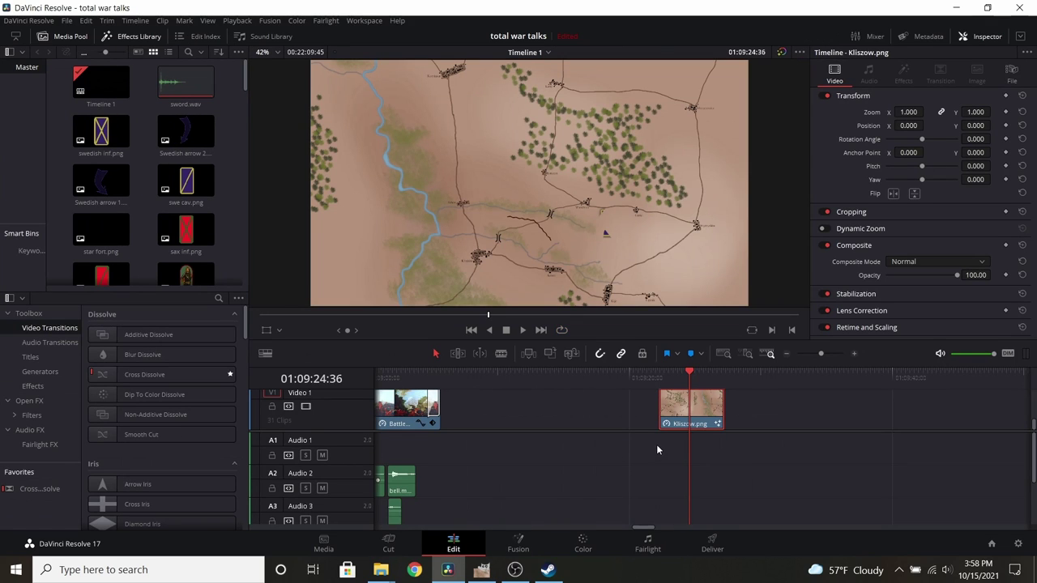
{"action": "scroll", "coordinate": [656, 444], "scroll_direction": "right", "scroll_amount": 3}
{"action": "scroll", "coordinate": [708, 427], "scroll_direction": "right", "scroll_amount": 2}
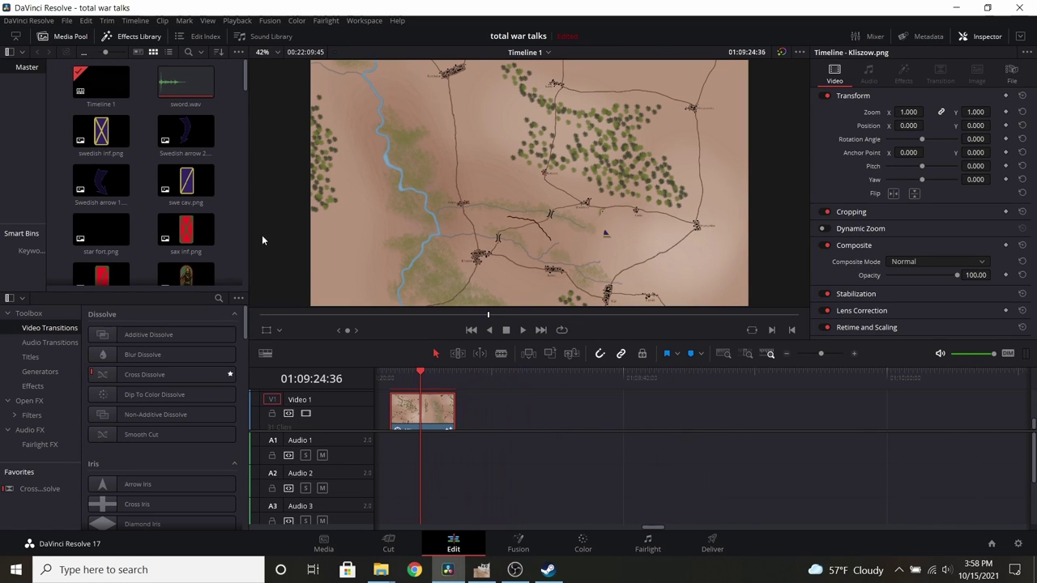
{"action": "scroll", "coordinate": [162, 208], "scroll_direction": "down", "scroll_amount": 5}
{"action": "scroll", "coordinate": [166, 212], "scroll_direction": "down", "scroll_amount": 10}
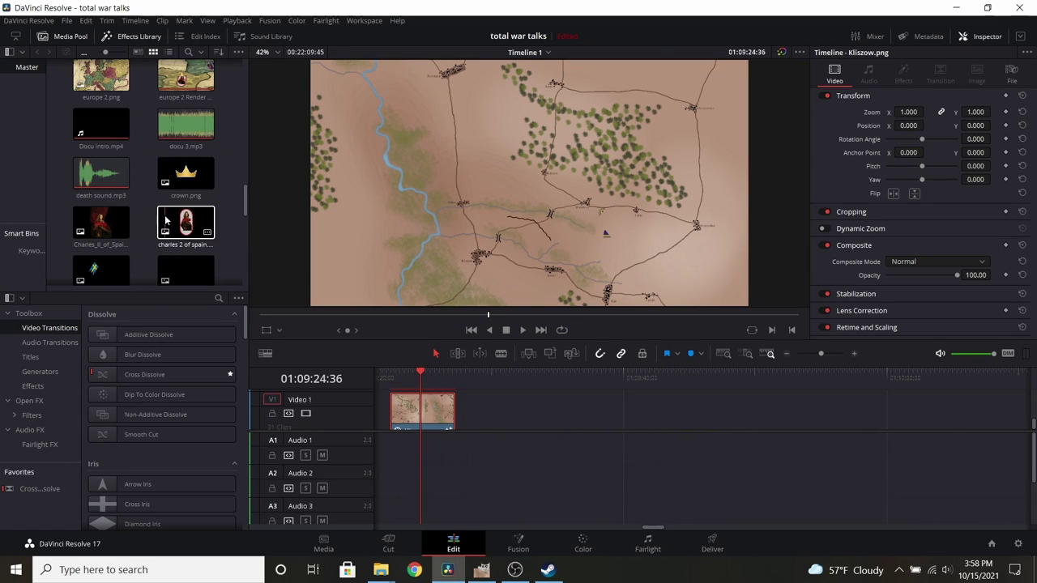
{"action": "scroll", "coordinate": [166, 221], "scroll_direction": "up", "scroll_amount": 10}
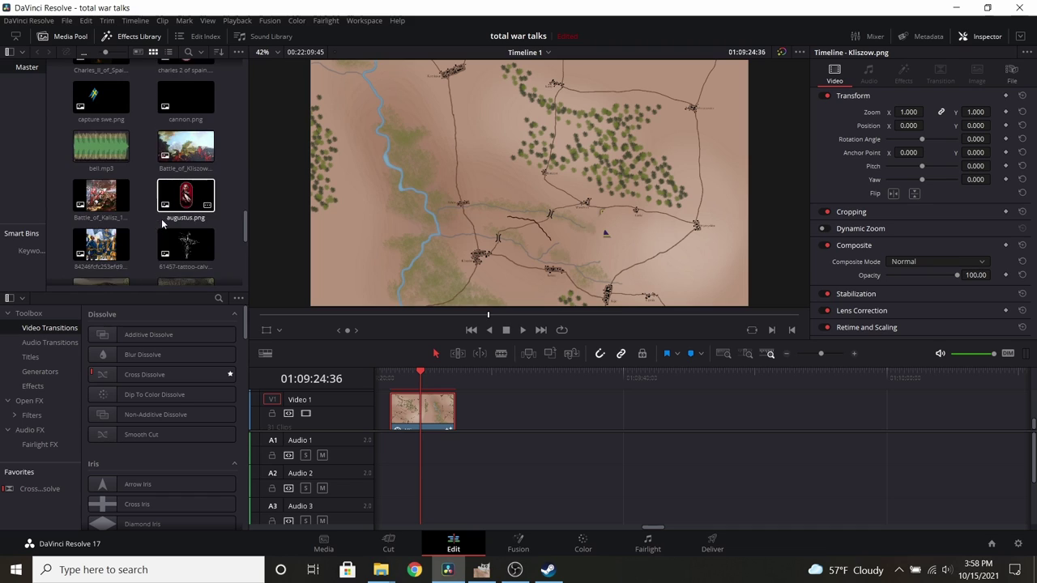
{"action": "scroll", "coordinate": [162, 224], "scroll_direction": "up", "scroll_amount": 1}
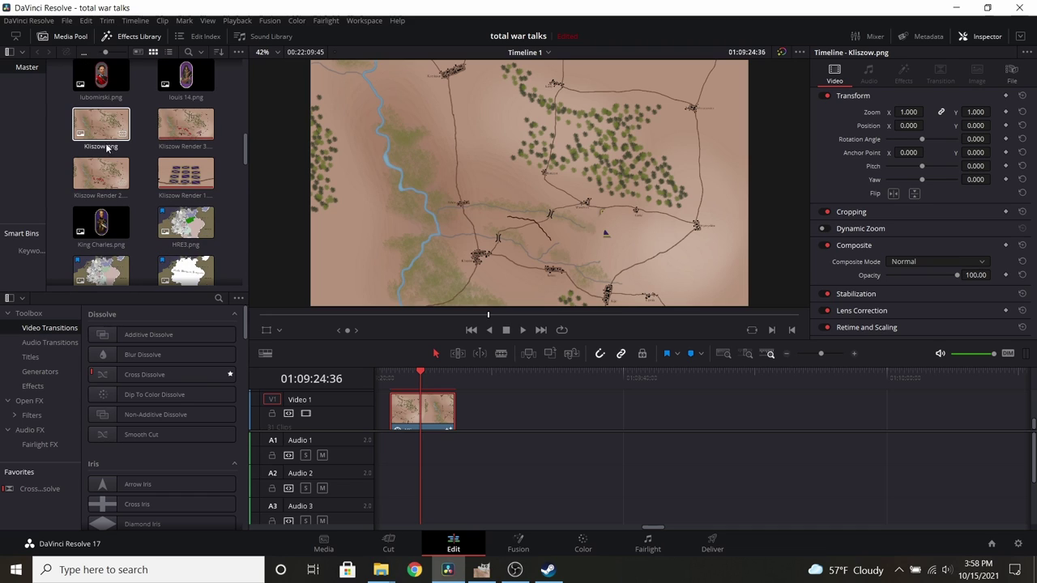
{"action": "left_click_drag", "start_coordinate": [353, 316], "coordinate": [604, 413]}
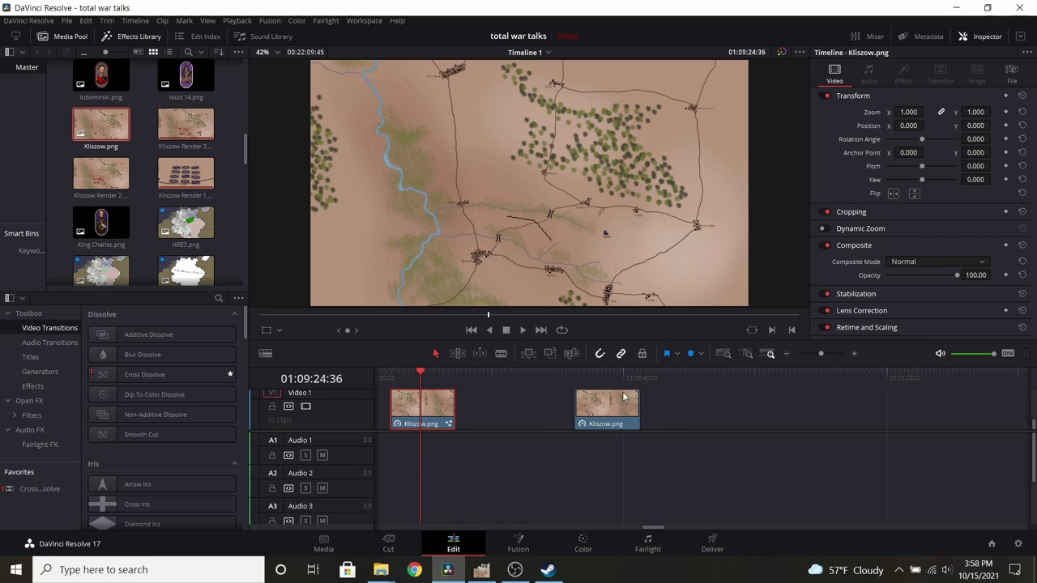
{"action": "left_click", "coordinate": [599, 384]}
{"action": "left_click", "coordinate": [607, 414]}
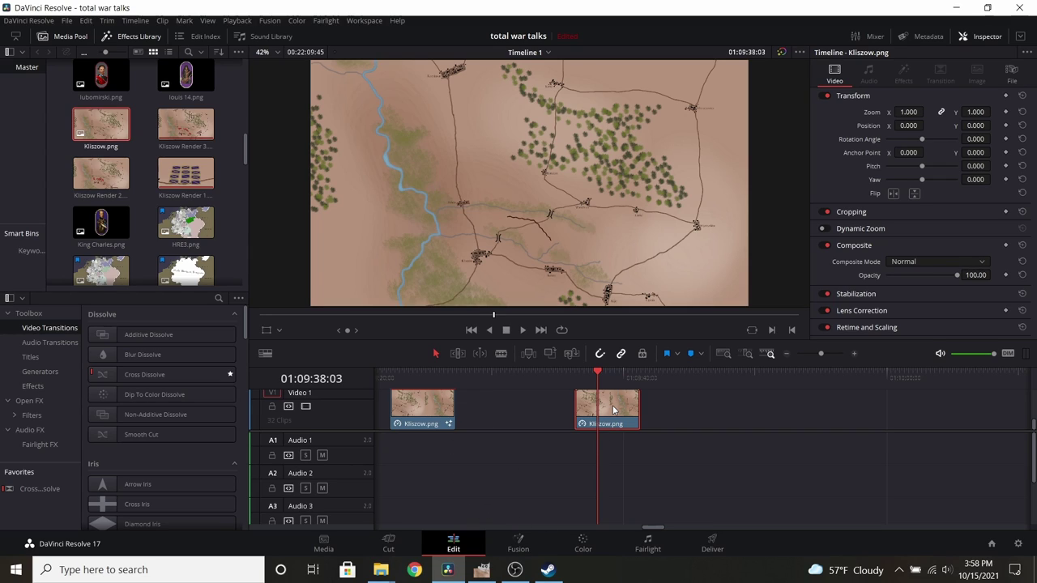
Step: Open the new clip in Fusion and move MediaOut1 further right along its connection
{"action": "left_click", "coordinate": [509, 550]}
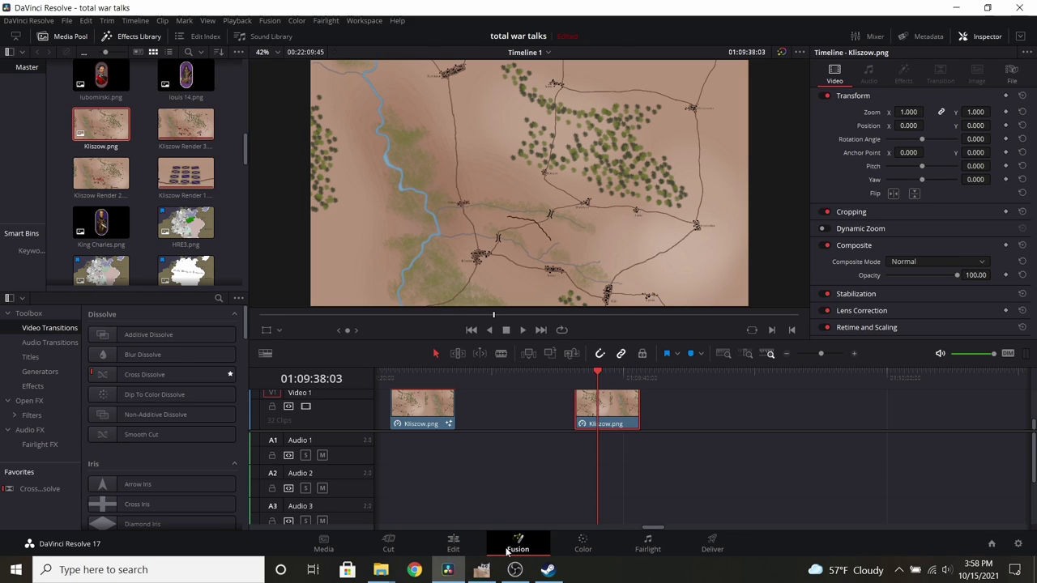
{"action": "left_click_drag", "start_coordinate": [385, 432], "coordinate": [484, 472]}
{"action": "scroll", "coordinate": [481, 457], "scroll_direction": "down", "scroll_amount": 5}
{"action": "scroll", "coordinate": [418, 472], "scroll_direction": "up", "scroll_amount": 3}
{"action": "left_click_drag", "start_coordinate": [541, 435], "coordinate": [749, 433]}
{"action": "scroll", "coordinate": [673, 441], "scroll_direction": "up", "scroll_amount": 2}
{"action": "scroll", "coordinate": [674, 435], "scroll_direction": "down", "scroll_amount": 2}
Step: Pan and zoom the Nodes view to fit both nodes, then select MediaIn1
{"action": "left_click_drag", "start_coordinate": [660, 446], "coordinate": [537, 423]}
{"action": "scroll", "coordinate": [537, 424], "scroll_direction": "up", "scroll_amount": 2}
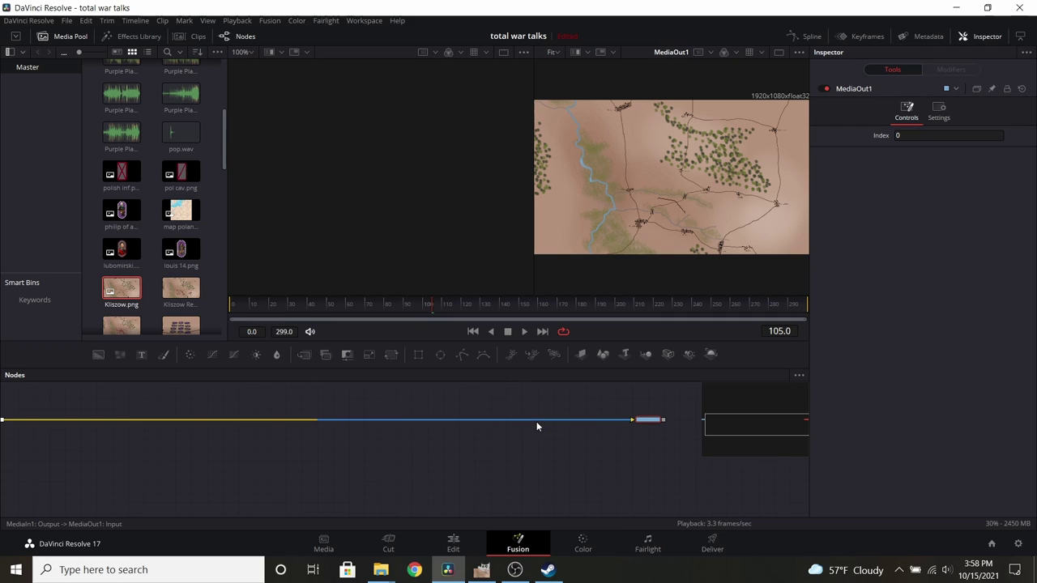
{"action": "left_click_drag", "start_coordinate": [608, 461], "coordinate": [518, 451]}
{"action": "scroll", "coordinate": [370, 446], "scroll_direction": "down", "scroll_amount": 1}
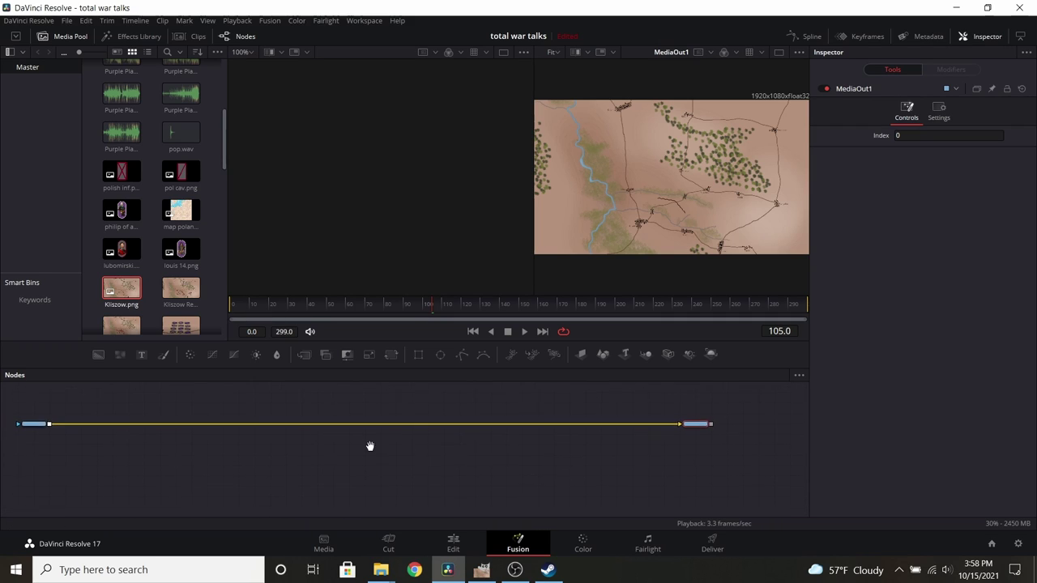
{"action": "left_click_drag", "start_coordinate": [370, 447], "coordinate": [397, 459]}
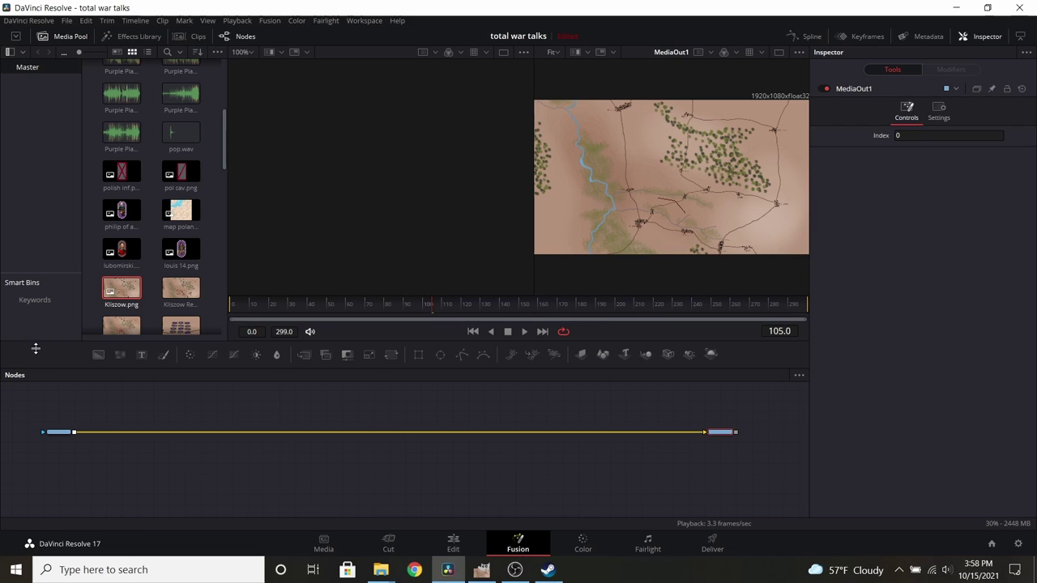
{"action": "left_click", "coordinate": [58, 431]}
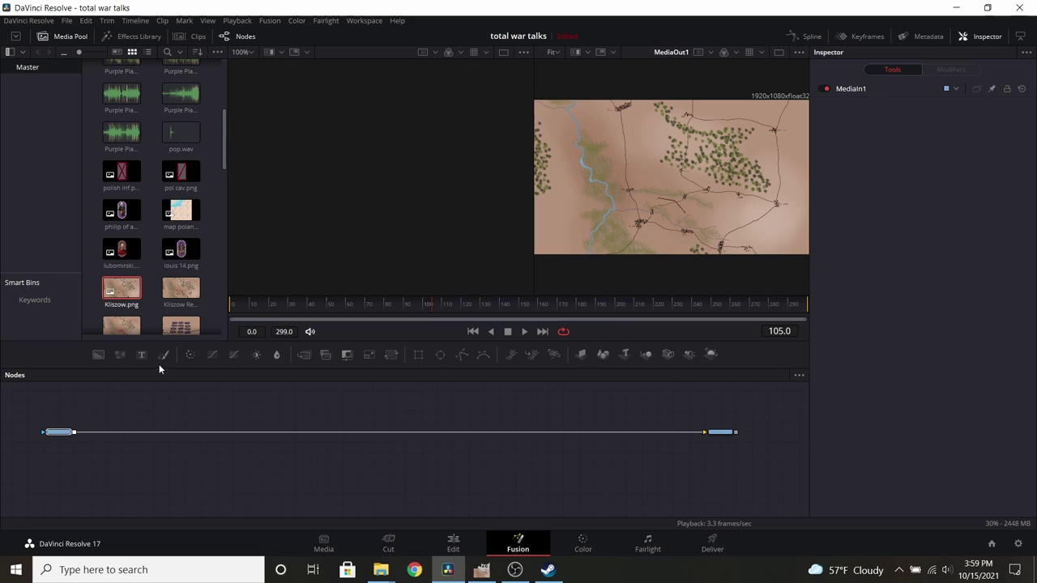
{"action": "scroll", "coordinate": [183, 418], "scroll_direction": "up", "scroll_amount": 2}
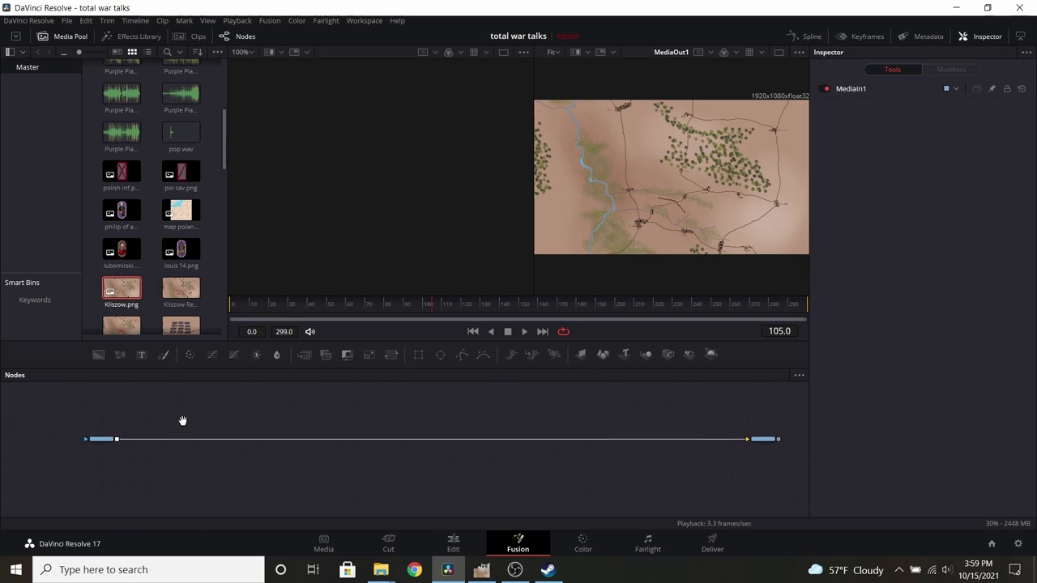
Step: Drop polish inf.png into the Nodes panel as MediaIn2 and merge it onto MediaIn1
{"action": "left_click_drag", "start_coordinate": [118, 190], "coordinate": [185, 410]}
{"action": "scroll", "coordinate": [265, 422], "scroll_direction": "up", "scroll_amount": 3}
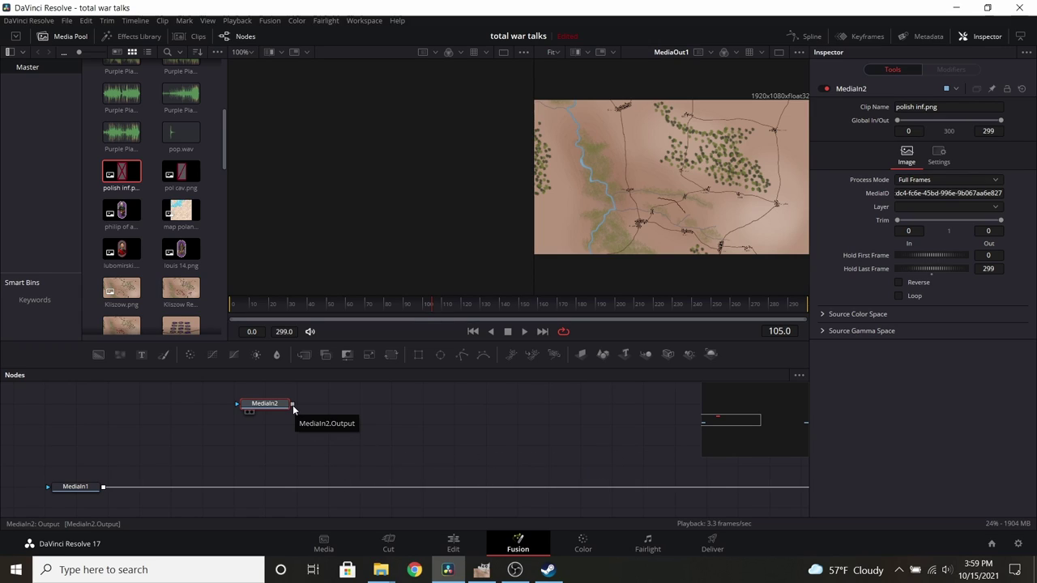
{"action": "left_click", "coordinate": [71, 488]}
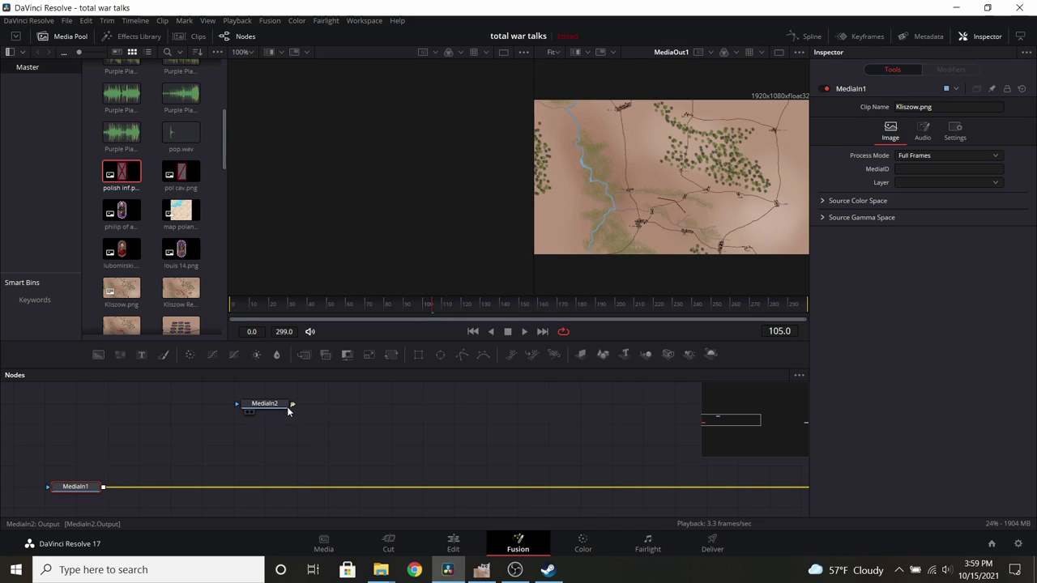
{"action": "left_click_drag", "start_coordinate": [292, 407], "coordinate": [102, 488]}
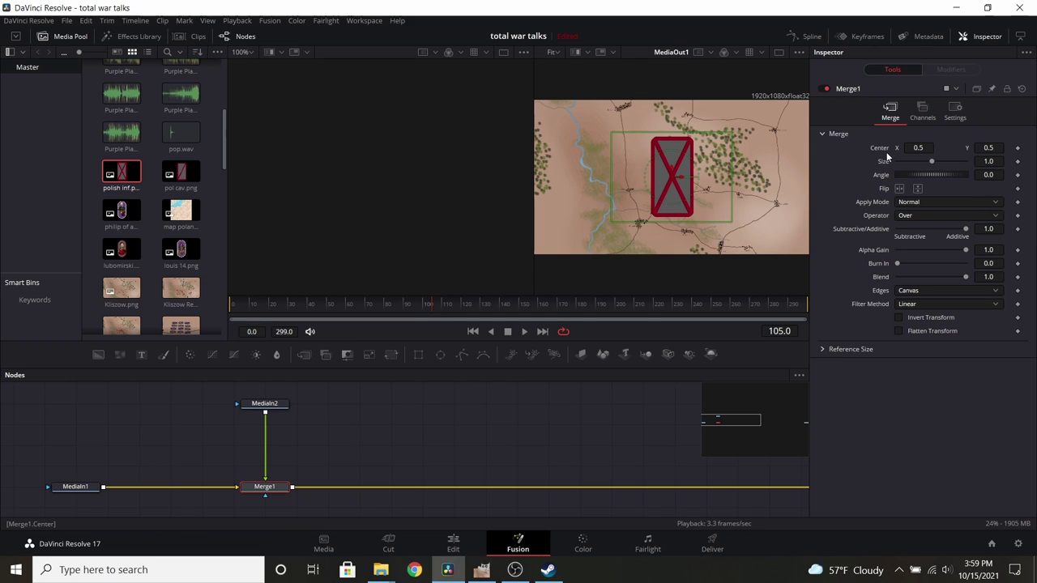
Step: Try shrinking the overlay, then delete Merge1, leaving MediaIn2 unconnected and selected
{"action": "mouse_move", "coordinate": [921, 160]}
{"action": "left_mouse_down"}
{"action": "mouse_move", "coordinate": [938, 165]}
{"action": "mouse_move", "coordinate": [920, 163]}
{"action": "left_mouse_up"}
{"action": "left_click_drag", "start_coordinate": [265, 446], "coordinate": [263, 447]}
{"action": "left_click", "coordinate": [264, 487]}
{"action": "key", "text": "Delete"}
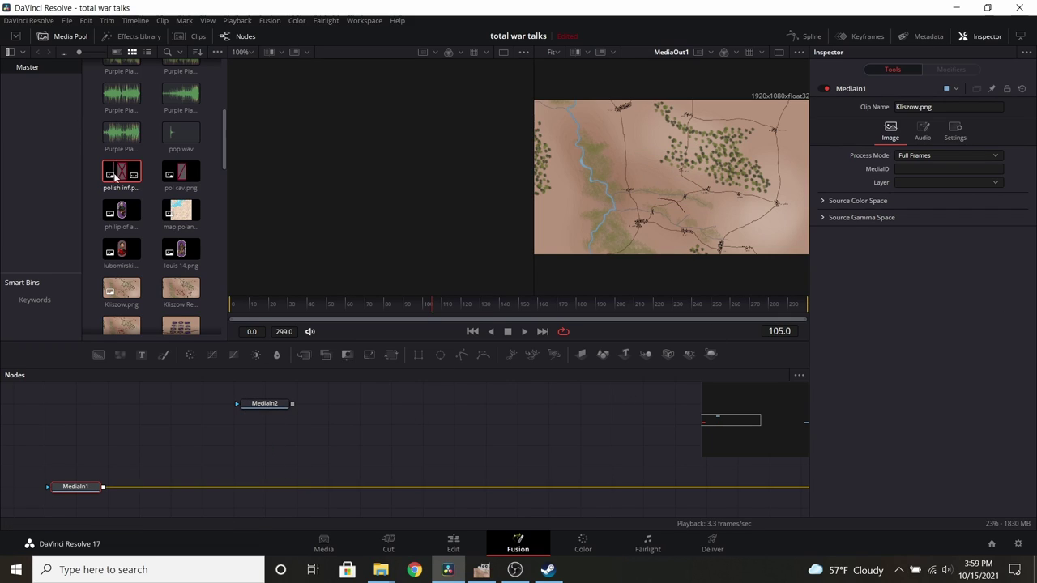
{"action": "left_click", "coordinate": [275, 404]}
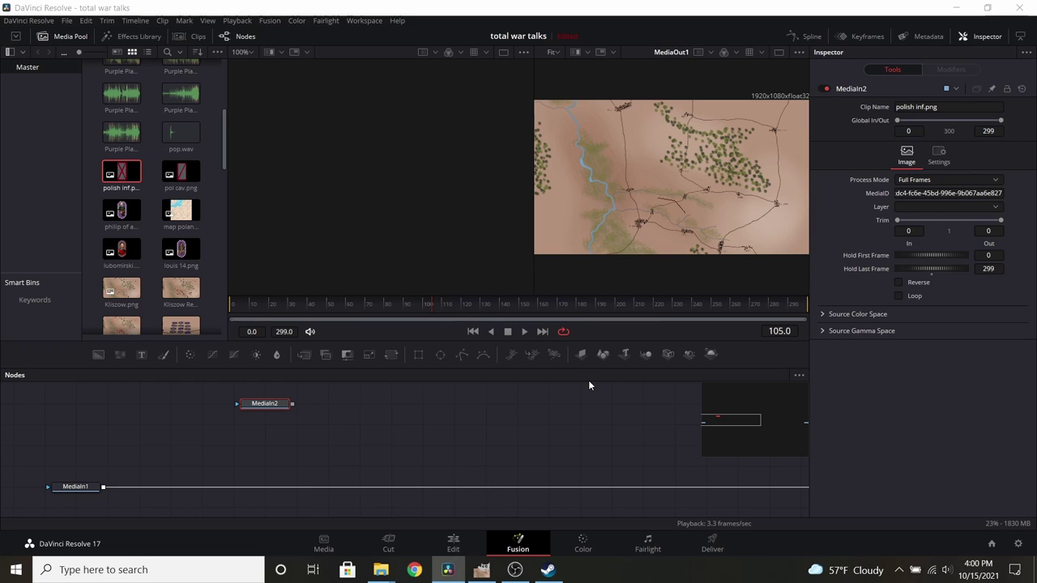
Step: Add a Drop Shadow node after MediaIn2 via the 'drop' tool search
{"action": "key", "text": "shift+space"}
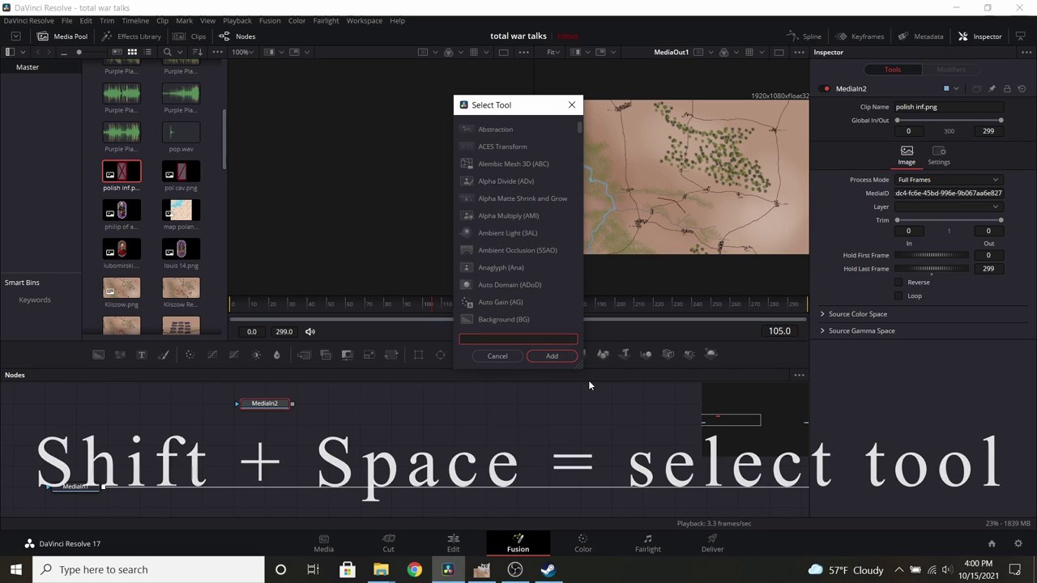
{"action": "type", "text": "drop"}
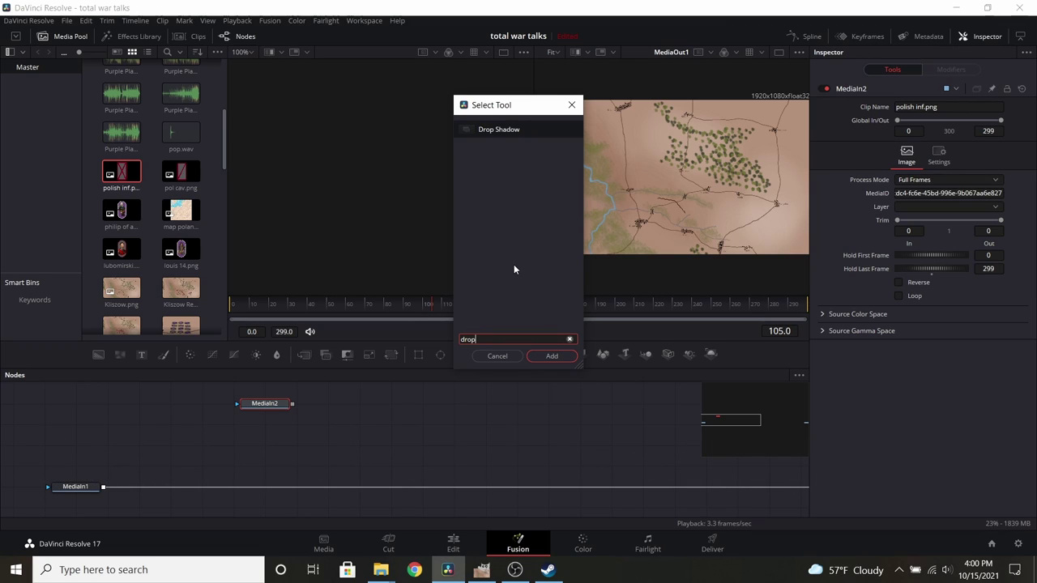
{"action": "left_click", "coordinate": [501, 129]}
{"action": "left_click", "coordinate": [550, 357]}
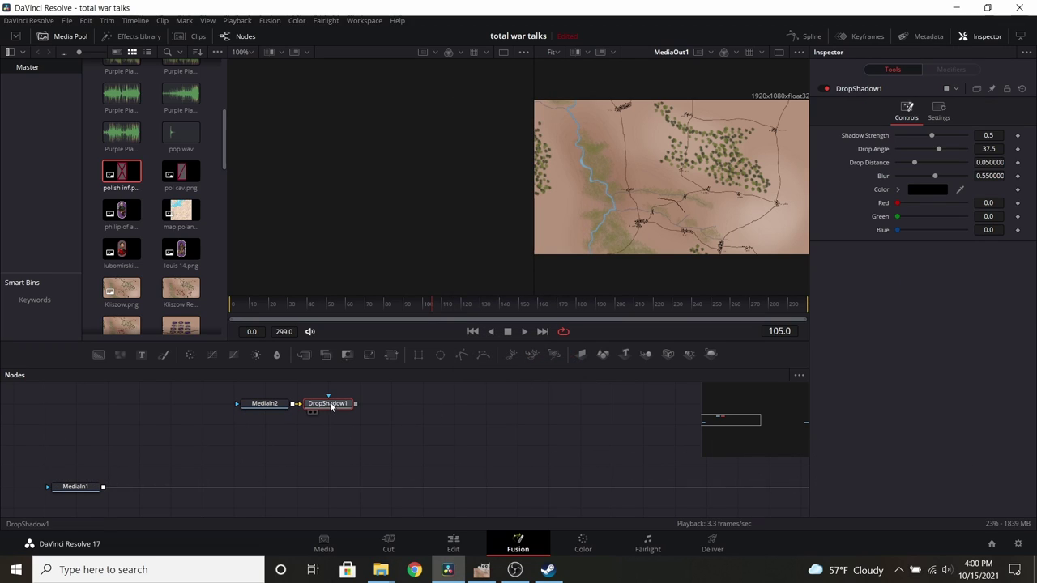
{"action": "left_click", "coordinate": [258, 409]}
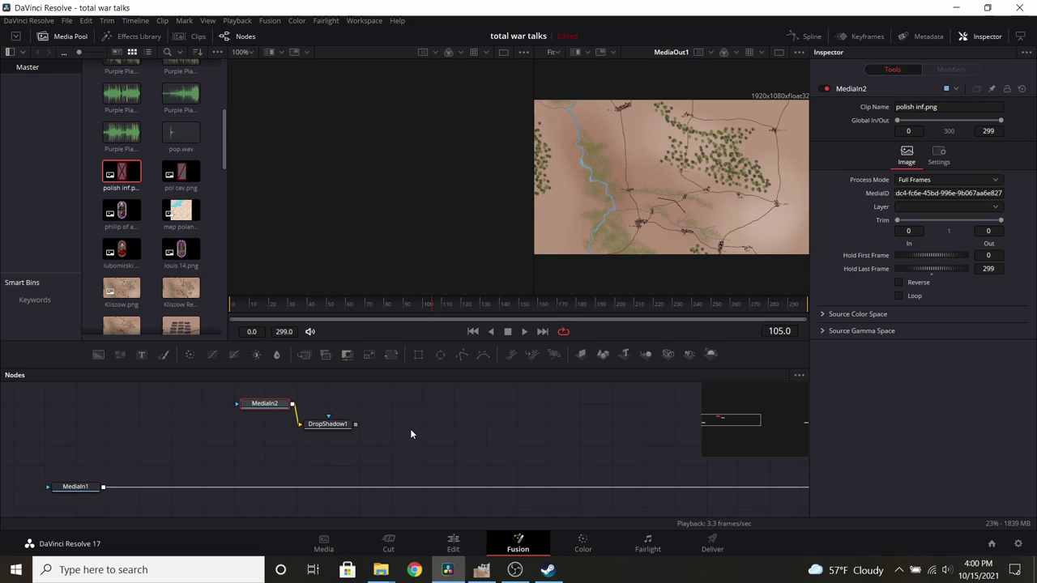
Step: Add a Transform node after DropShadow1 via the 'transform' tool search
{"action": "left_click", "coordinate": [330, 430]}
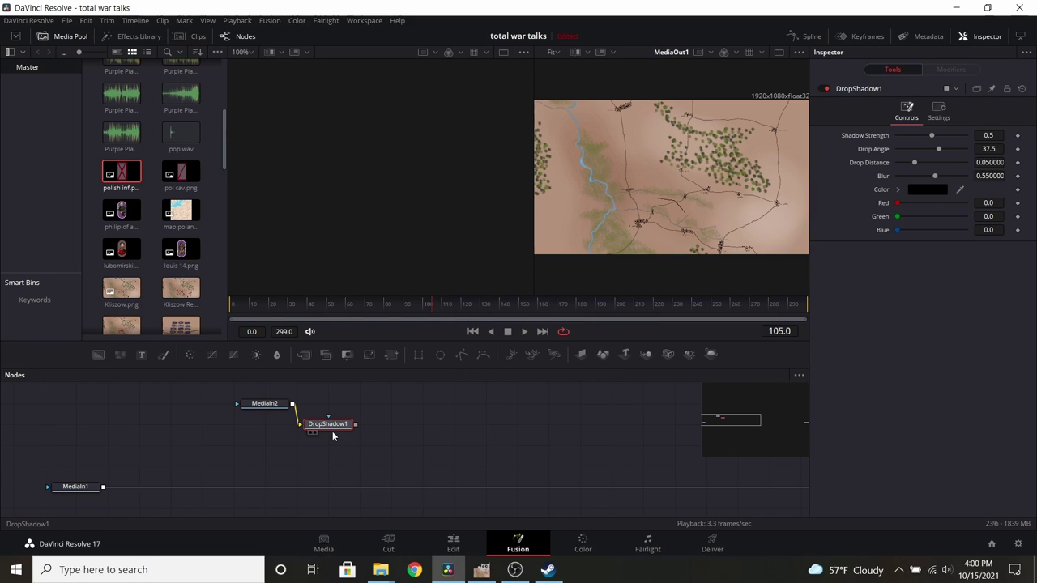
{"action": "key", "text": "shift+space"}
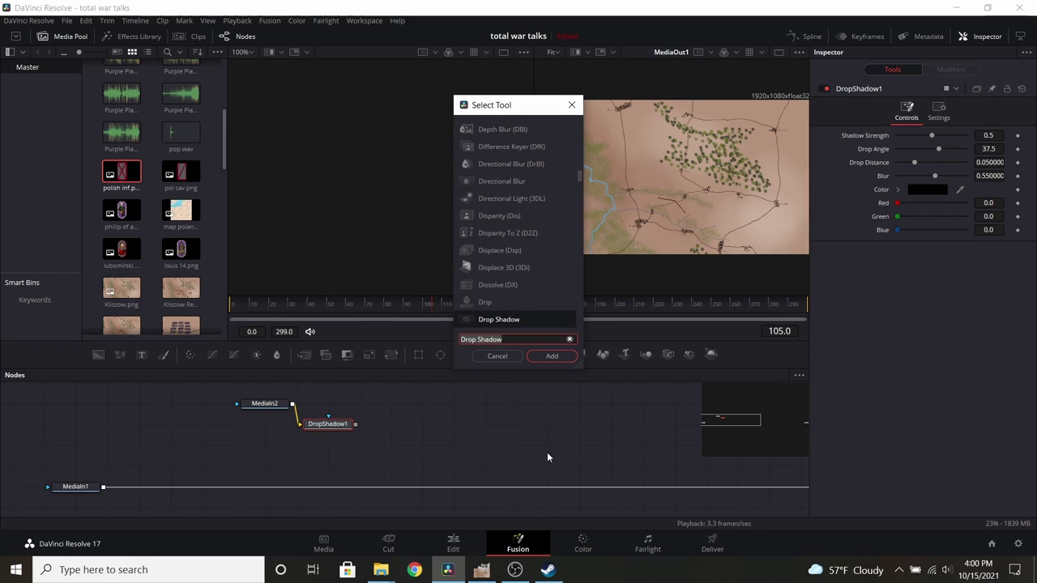
{"action": "key", "text": "ctrl+a"}
{"action": "key", "text": "BackSpace"}
{"action": "type", "text": "transform"}
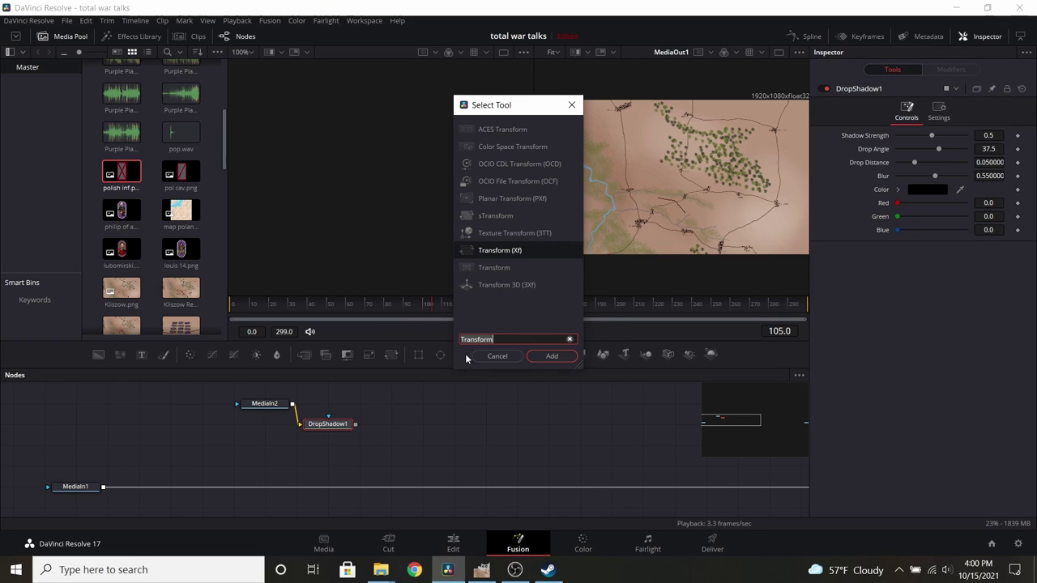
{"action": "left_click", "coordinate": [546, 355]}
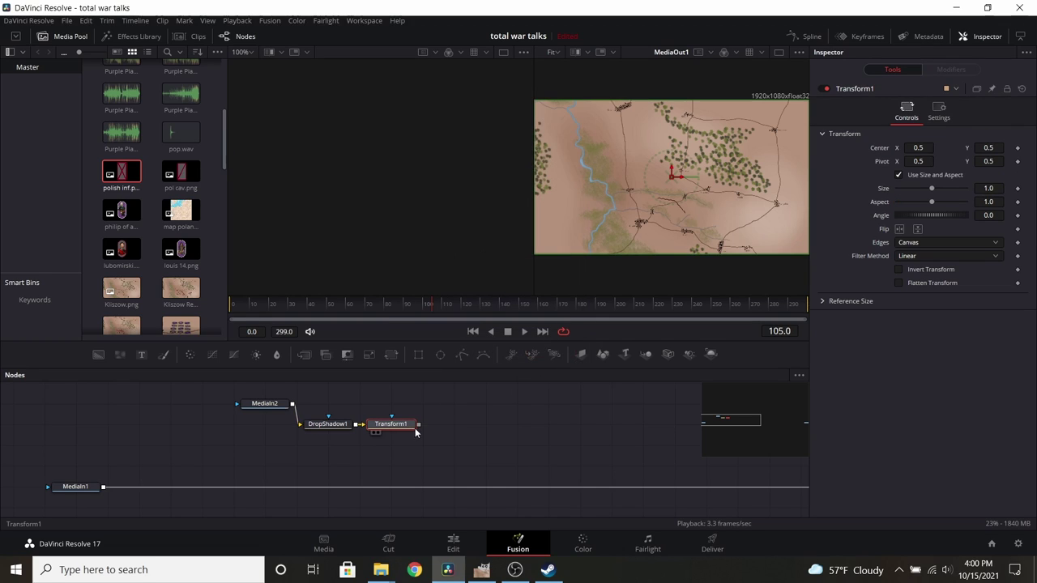
Step: Stack DropShadow1 and Transform1 under MediaIn2, just above Merge1
{"action": "left_click_drag", "start_coordinate": [328, 427], "coordinate": [265, 430]}
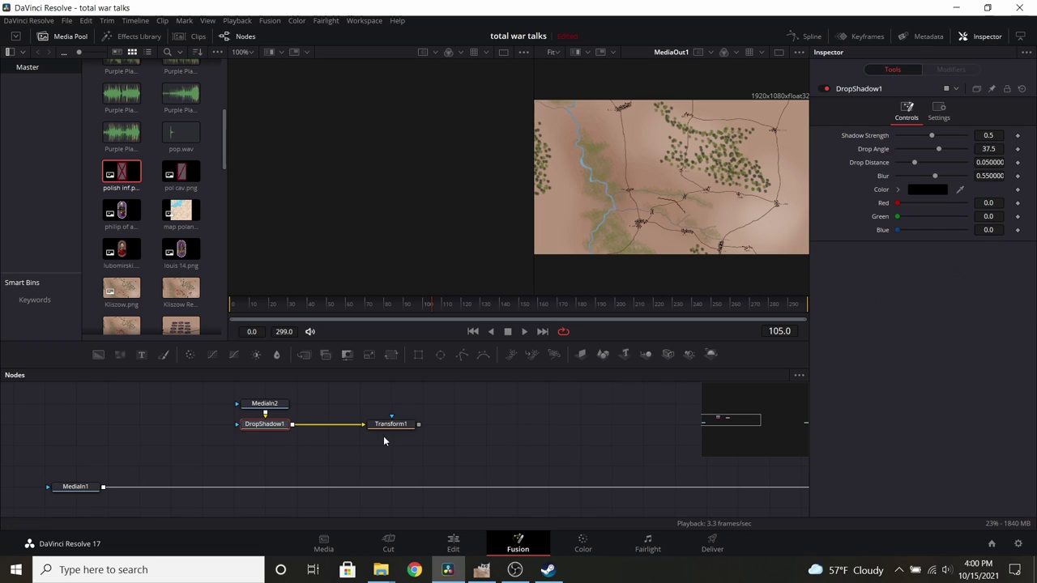
{"action": "left_click_drag", "start_coordinate": [384, 425], "coordinate": [103, 486]}
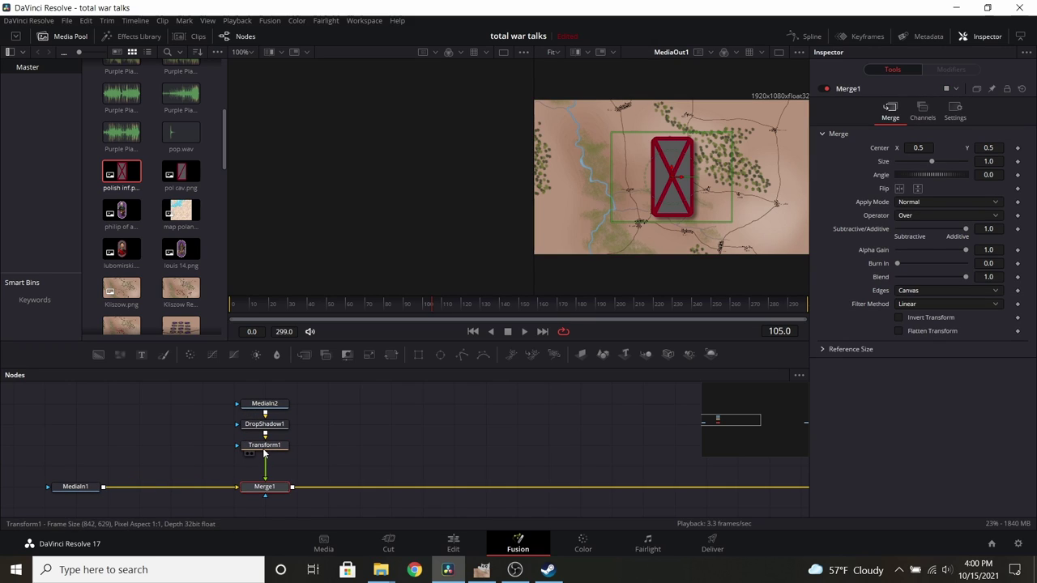
{"action": "left_click_drag", "start_coordinate": [263, 452], "coordinate": [268, 467]}
Step: Give DropShadow1 strength 1.0, angle -180, distance 0 and blur 0.677
{"action": "left_click", "coordinate": [272, 426]}
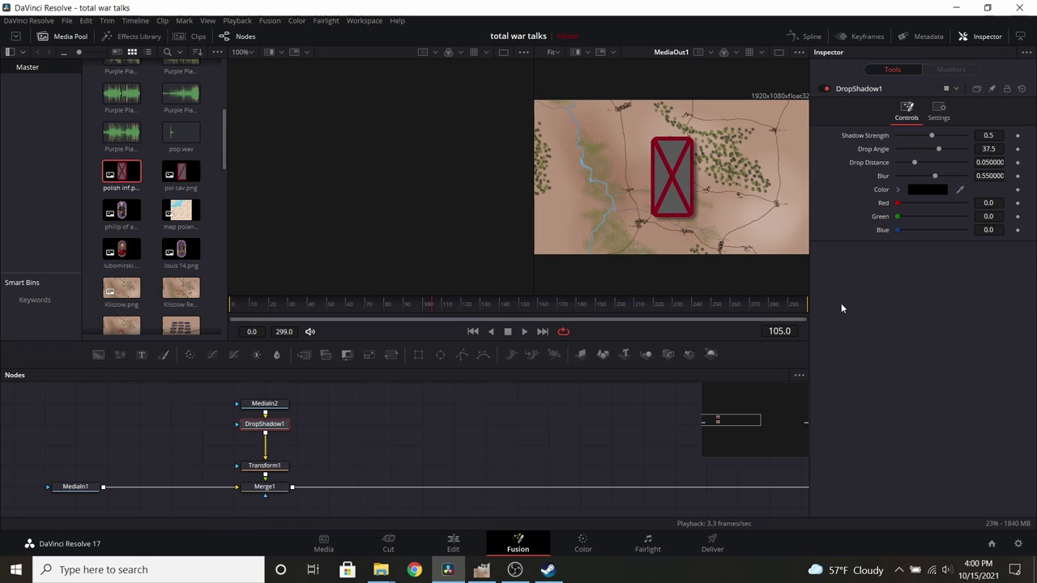
{"action": "left_click_drag", "start_coordinate": [933, 136], "coordinate": [897, 165]}
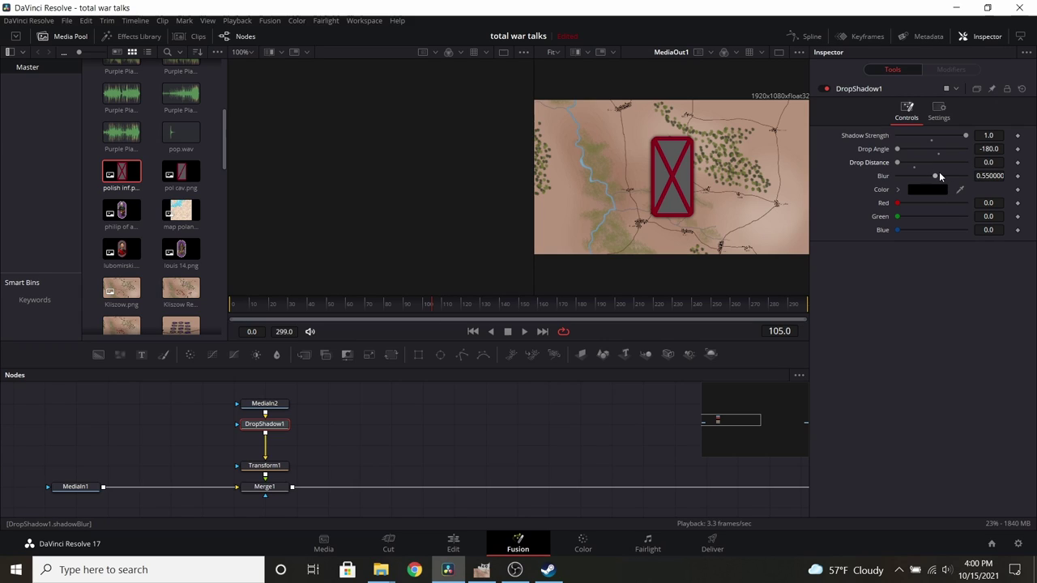
{"action": "mouse_move", "coordinate": [939, 175]}
{"action": "left_mouse_down"}
{"action": "mouse_move", "coordinate": [950, 180]}
{"action": "mouse_move", "coordinate": [940, 178]}
{"action": "left_mouse_up"}
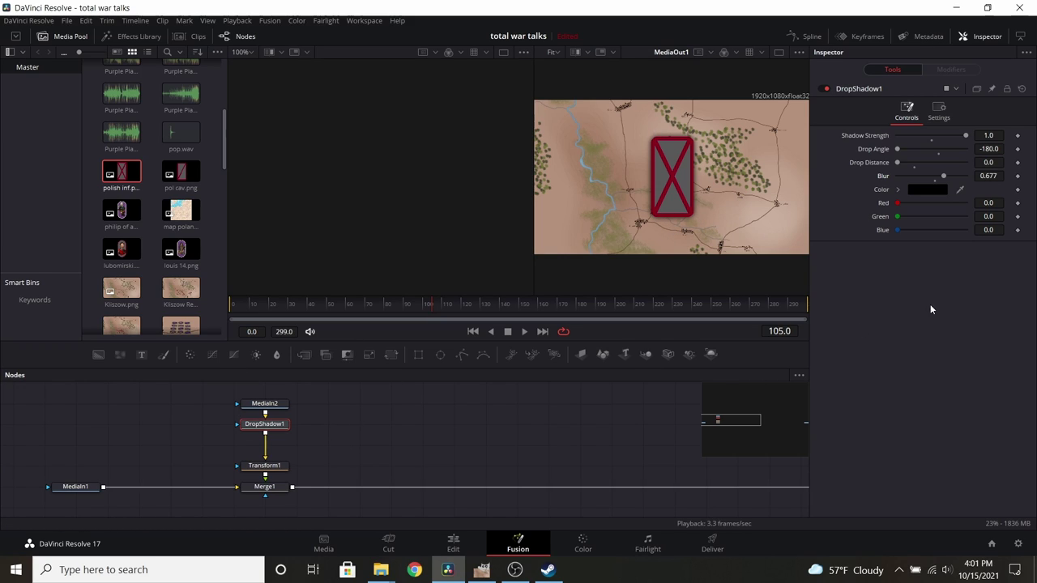
{"action": "left_click", "coordinate": [261, 466]}
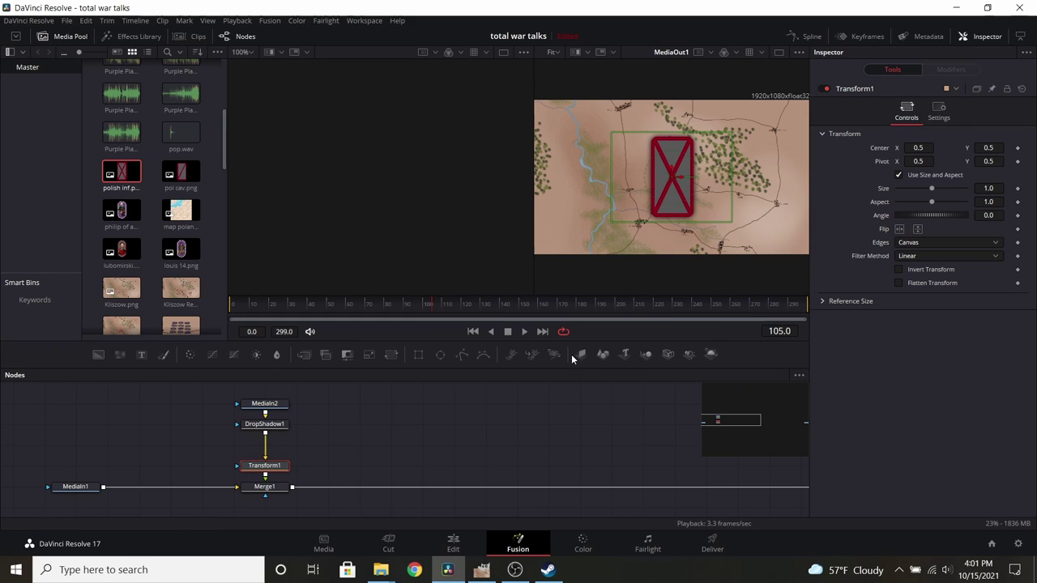
Step: Shrink Transform1's Size, then enter an exact value of 0.07
{"action": "left_click", "coordinate": [259, 404]}
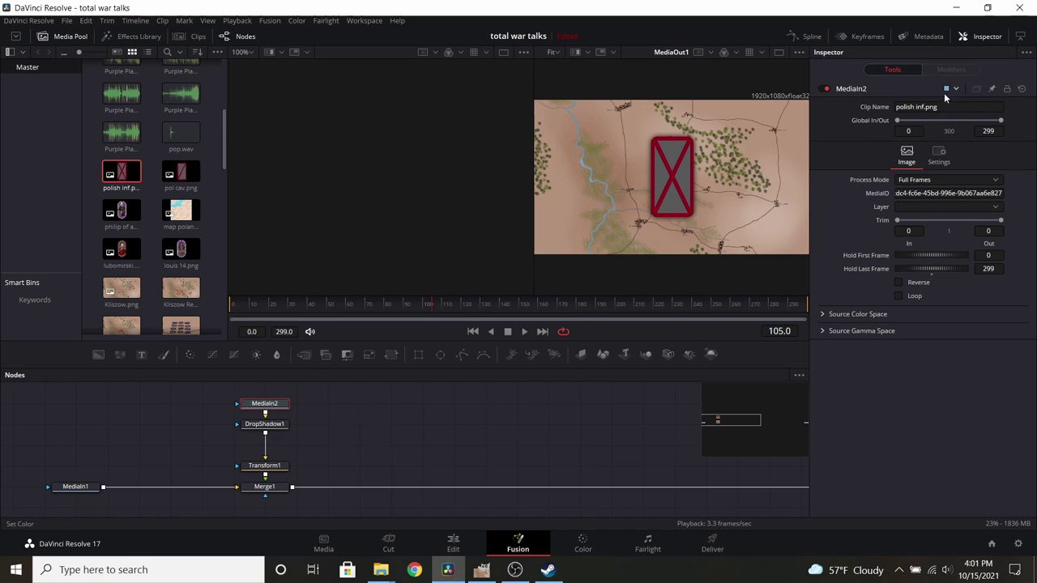
{"action": "left_click", "coordinate": [278, 466]}
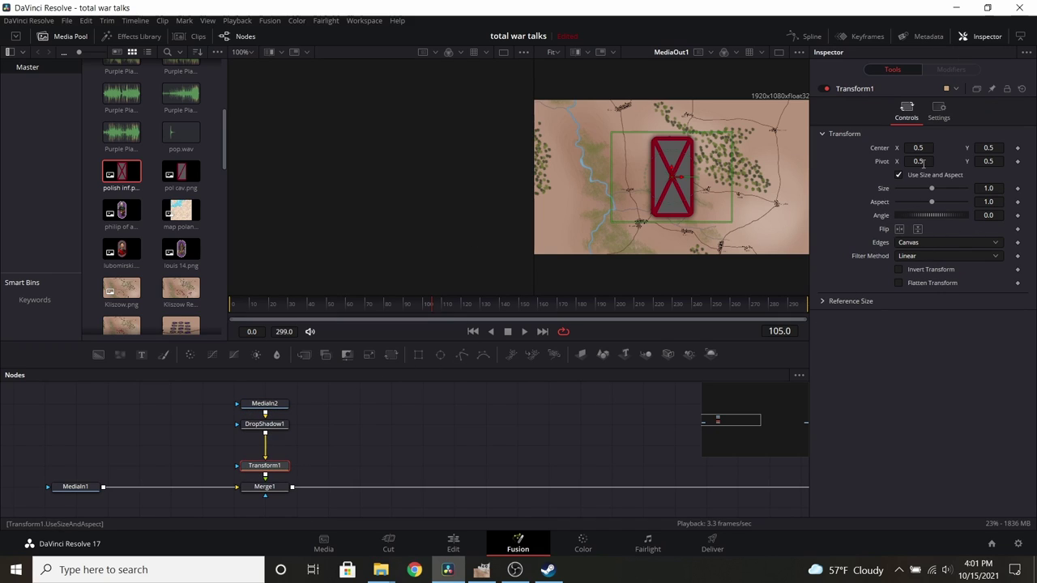
{"action": "left_click_drag", "start_coordinate": [932, 188], "coordinate": [909, 192]}
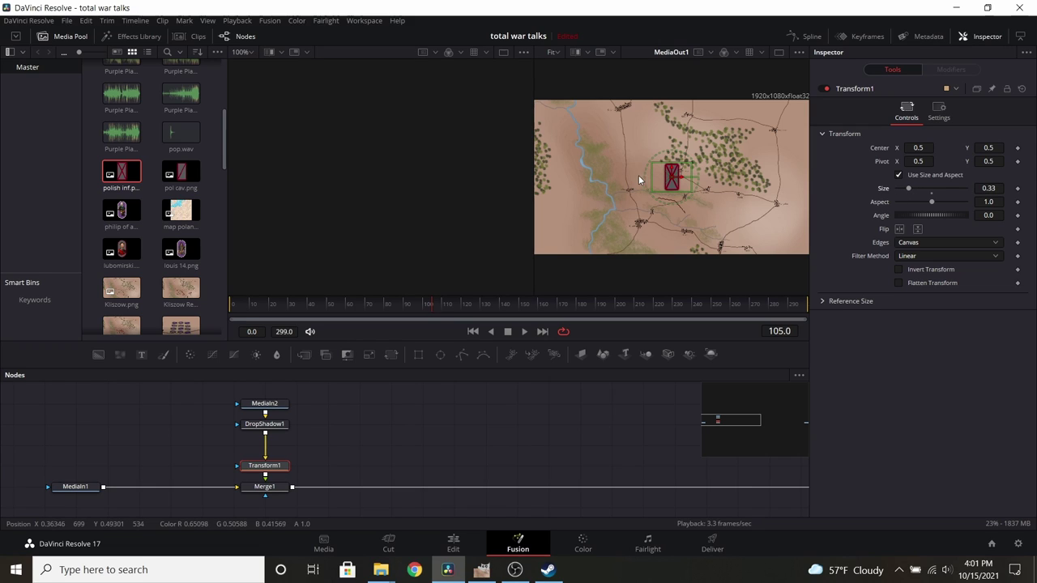
{"action": "scroll", "coordinate": [644, 175], "scroll_direction": "up", "scroll_amount": 3}
{"action": "scroll", "coordinate": [681, 186], "scroll_direction": "up", "scroll_amount": 2}
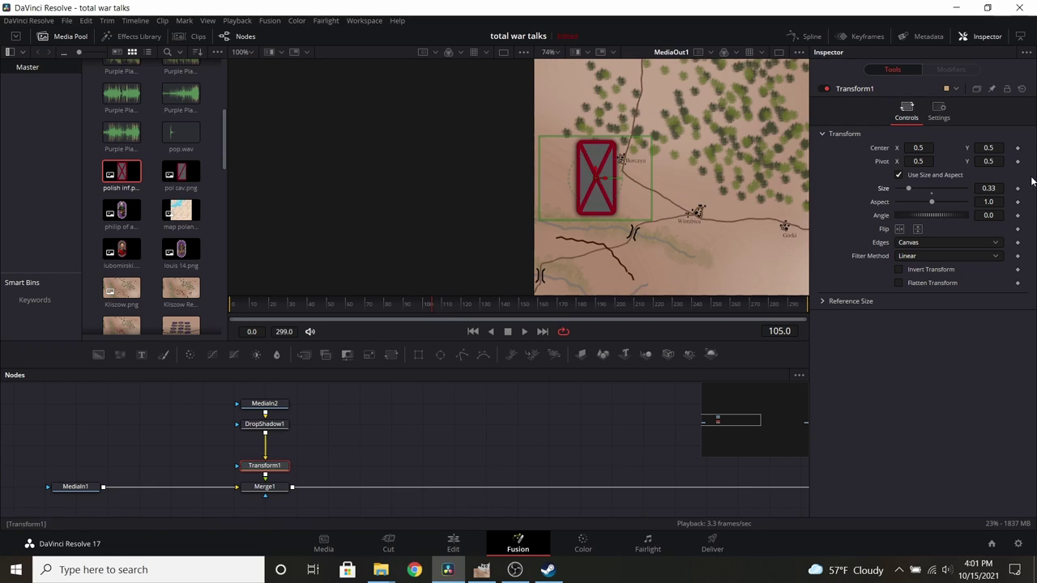
{"action": "double_click", "coordinate": [988, 188]}
{"action": "key", "text": "BackSpace"}
{"action": "type", "text": "0.07"}
{"action": "key", "text": "Tab"}
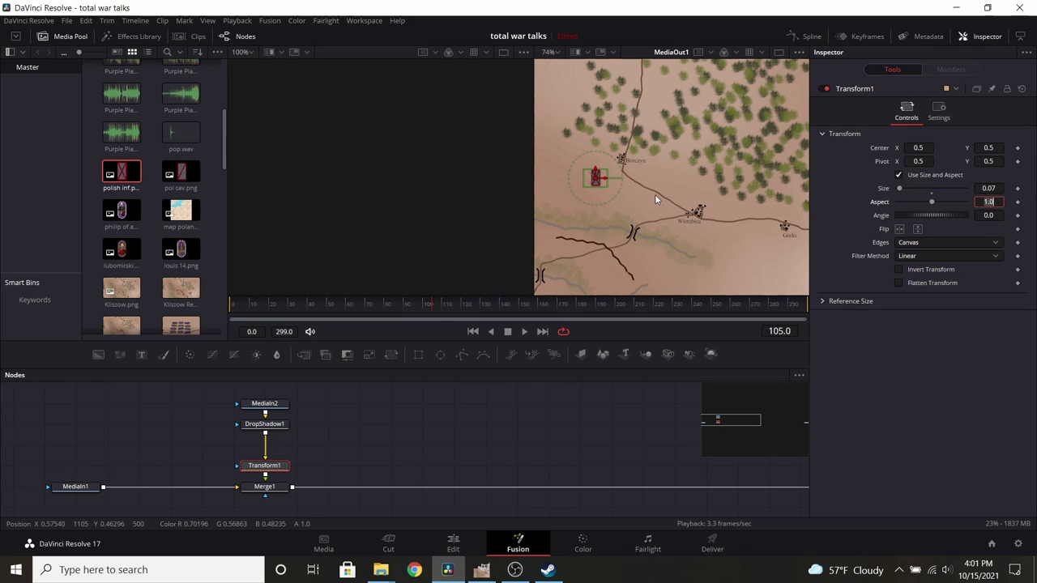
Step: Raise Transform1's Size to 0.23 and box-select the unit's four nodes
{"action": "left_click", "coordinate": [984, 188]}
{"action": "left_click_drag", "start_coordinate": [583, 220], "coordinate": [650, 208]}
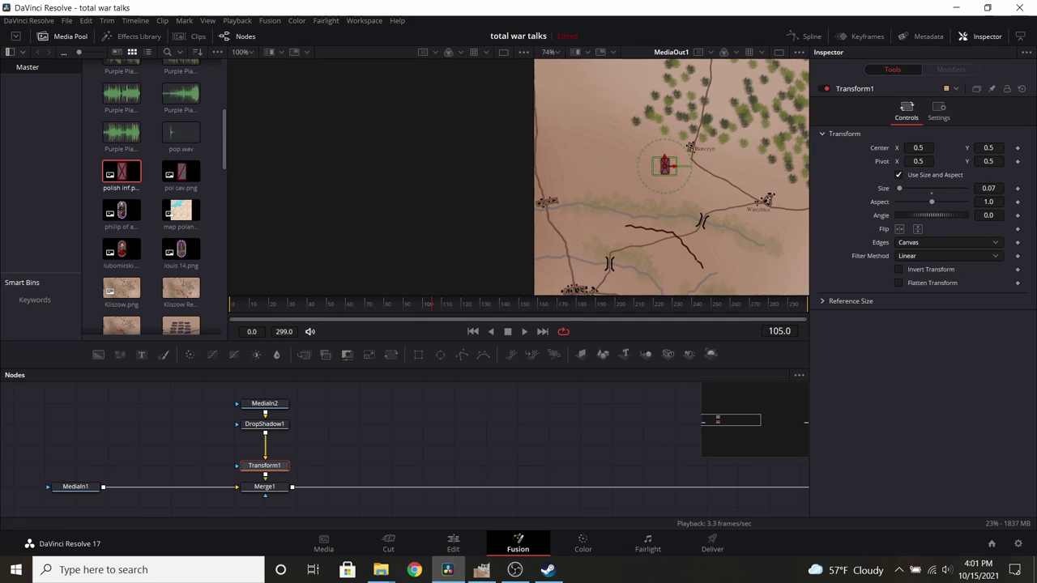
{"action": "left_click_drag", "start_coordinate": [900, 187], "coordinate": [907, 191]}
{"action": "left_click_drag", "start_coordinate": [671, 207], "coordinate": [634, 238]}
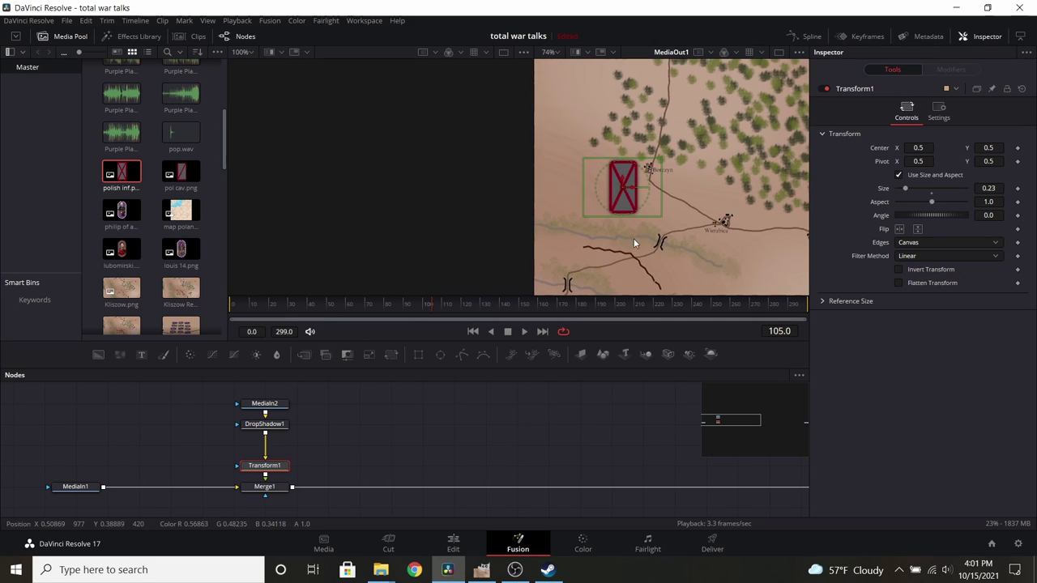
{"action": "left_click_drag", "start_coordinate": [535, 284], "coordinate": [631, 241]}
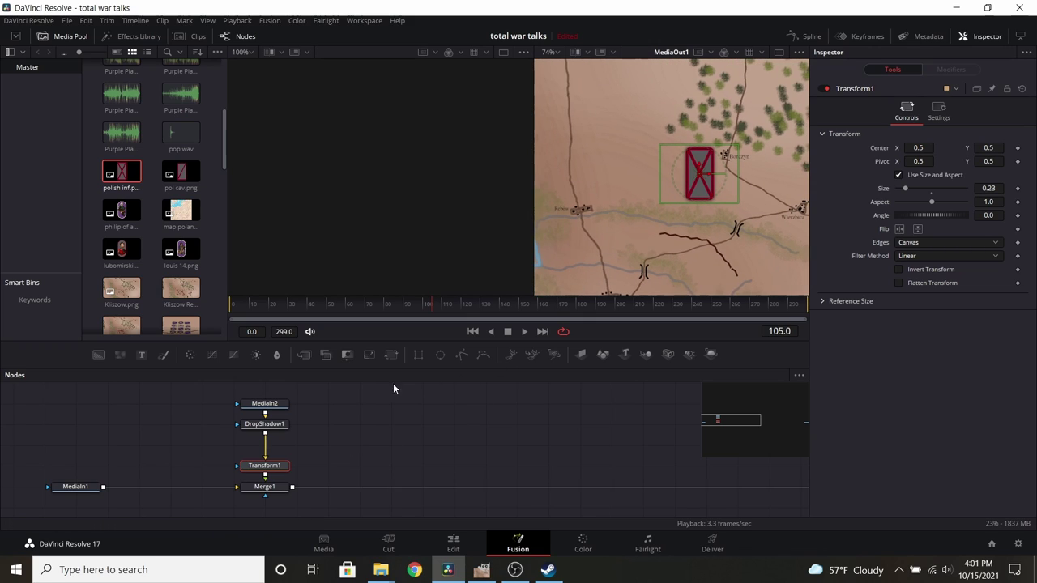
{"action": "scroll", "coordinate": [638, 227], "scroll_direction": "down", "scroll_amount": 3}
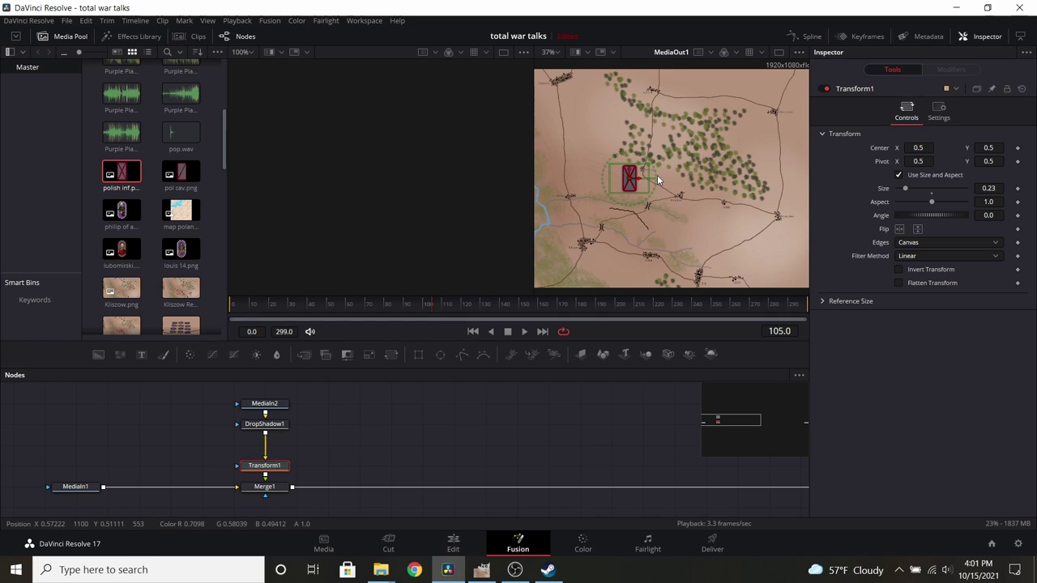
{"action": "left_click_drag", "start_coordinate": [182, 400], "coordinate": [387, 483]}
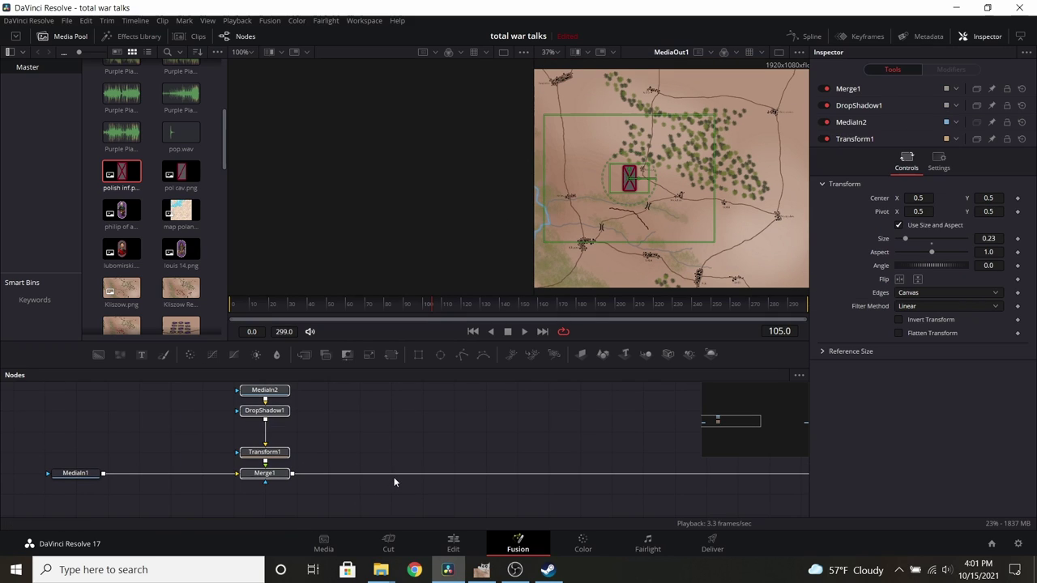
{"action": "key", "text": "ctrl+c"}
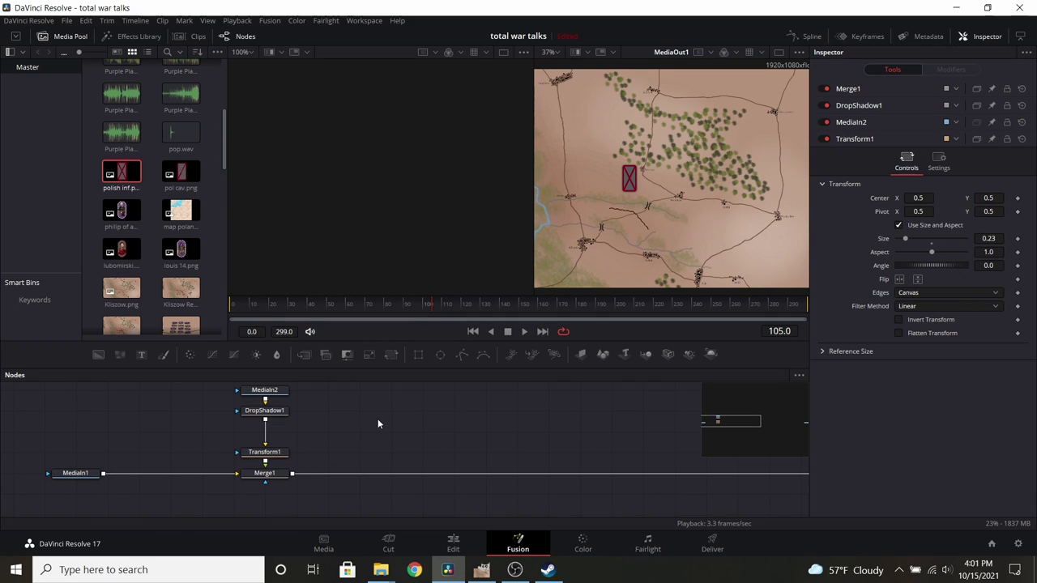
{"action": "key", "text": "ctrl+v"}
{"action": "left_click_drag", "start_coordinate": [371, 439], "coordinate": [370, 482]}
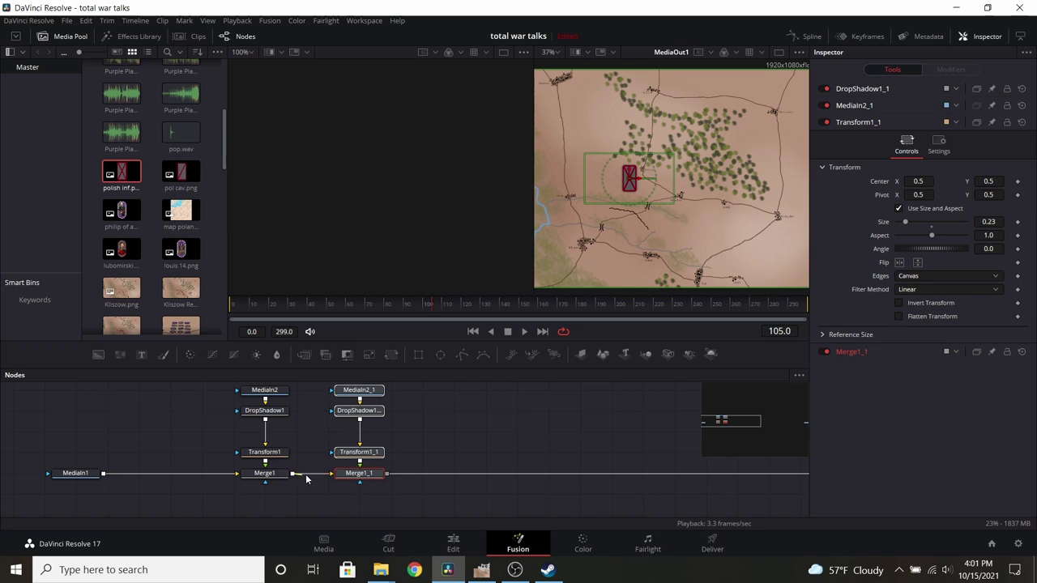
{"action": "left_click_drag", "start_coordinate": [420, 471], "coordinate": [491, 465]}
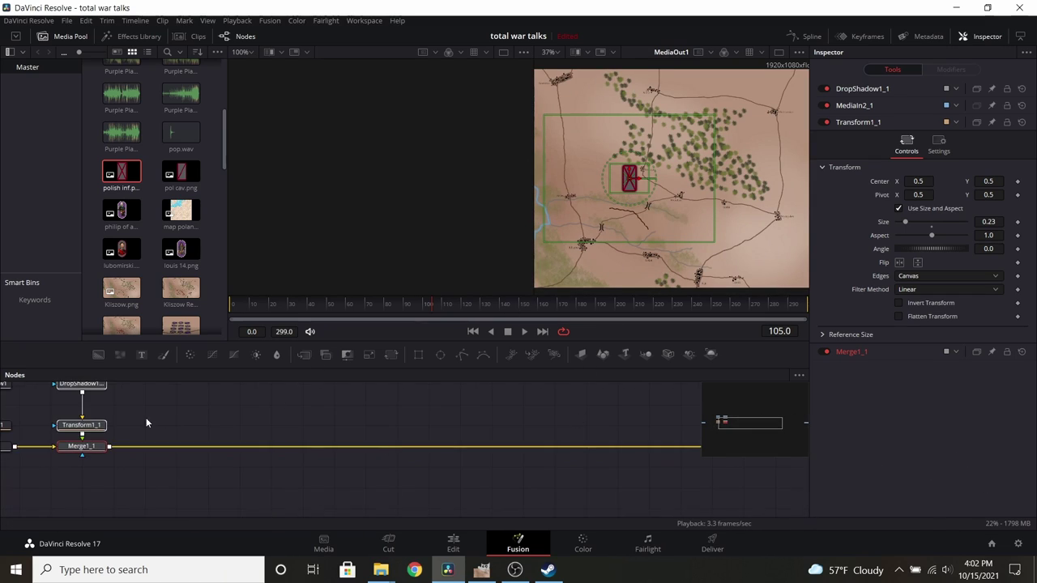
{"action": "left_click", "coordinate": [81, 425]}
{"action": "mouse_move", "coordinate": [631, 180]}
{"action": "left_mouse_down"}
{"action": "mouse_move", "coordinate": [675, 184]}
{"action": "mouse_move", "coordinate": [670, 146]}
{"action": "mouse_move", "coordinate": [690, 166]}
{"action": "left_mouse_up"}
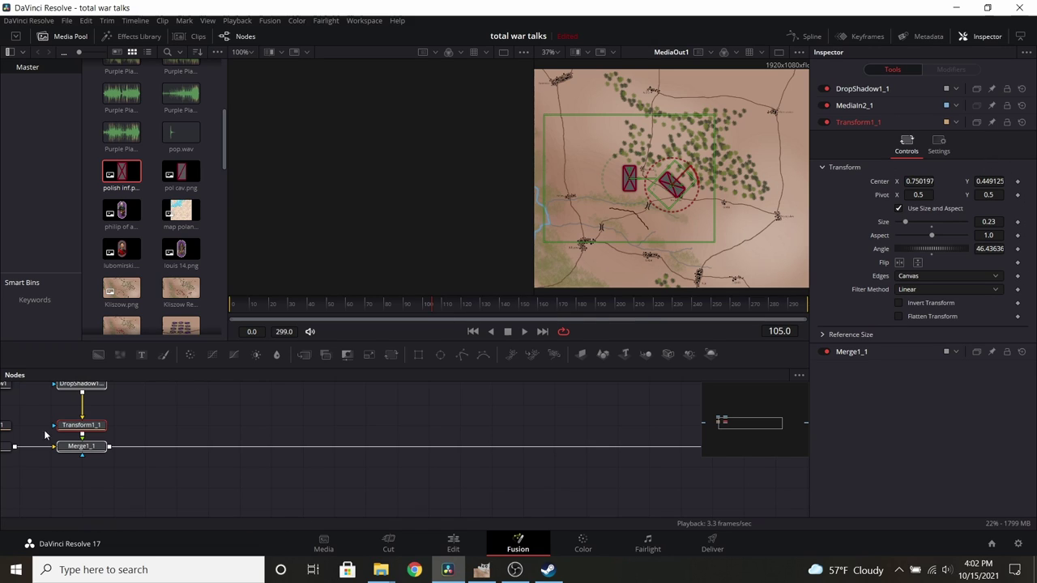
{"action": "left_click", "coordinate": [151, 415]}
{"action": "left_click_drag", "start_coordinate": [152, 413], "coordinate": [308, 448]}
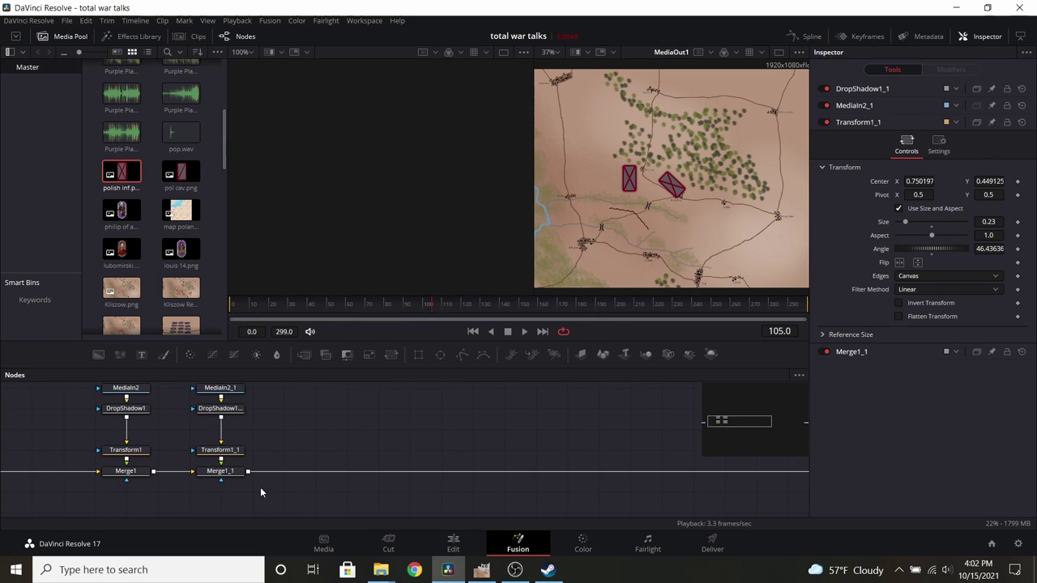
{"action": "left_click_drag", "start_coordinate": [259, 486], "coordinate": [317, 383]}
{"action": "key", "text": "Delete"}
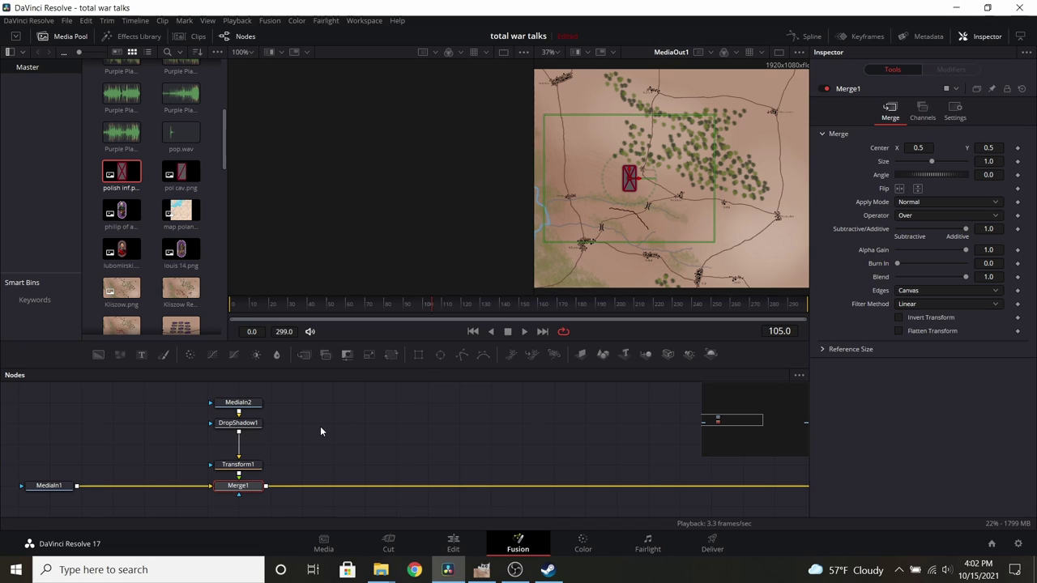
{"action": "left_click", "coordinate": [318, 421]}
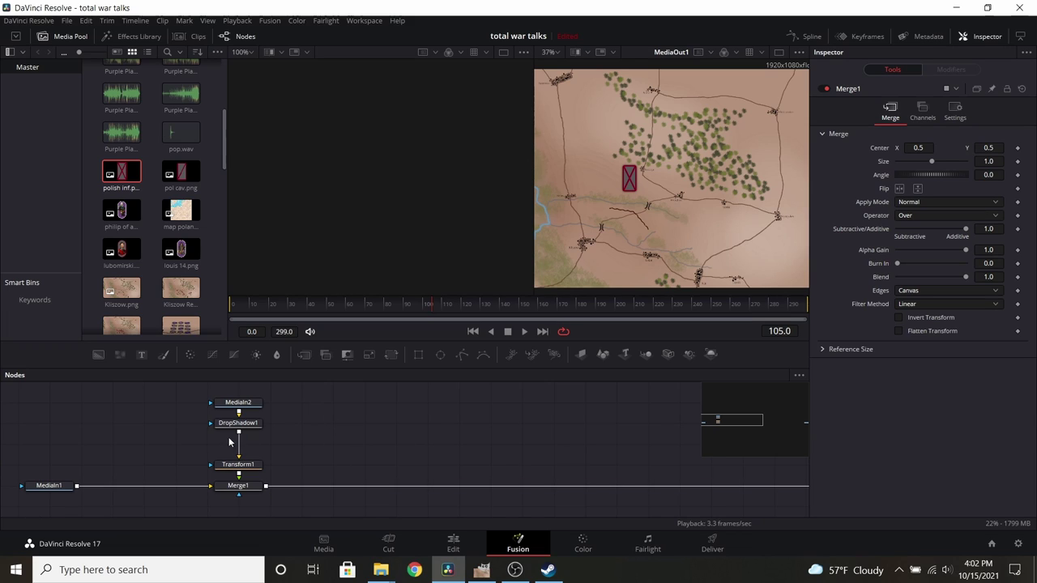
Step: Add a Background node to the Fusion graph from the tool search
{"action": "left_click_drag", "start_coordinate": [153, 392], "coordinate": [263, 517]}
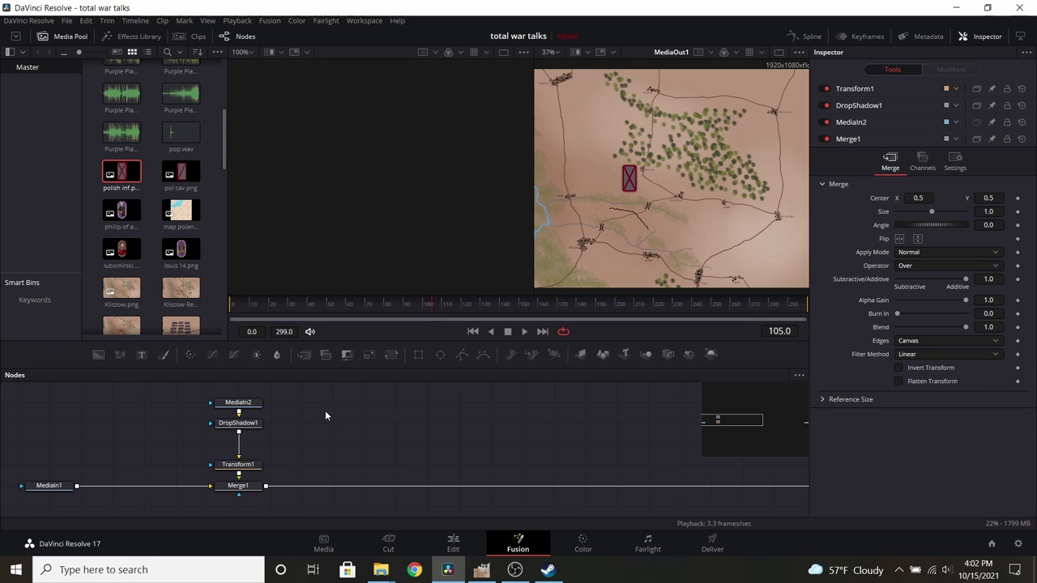
{"action": "key", "text": "shift+space"}
{"action": "type", "text": "Transform"}
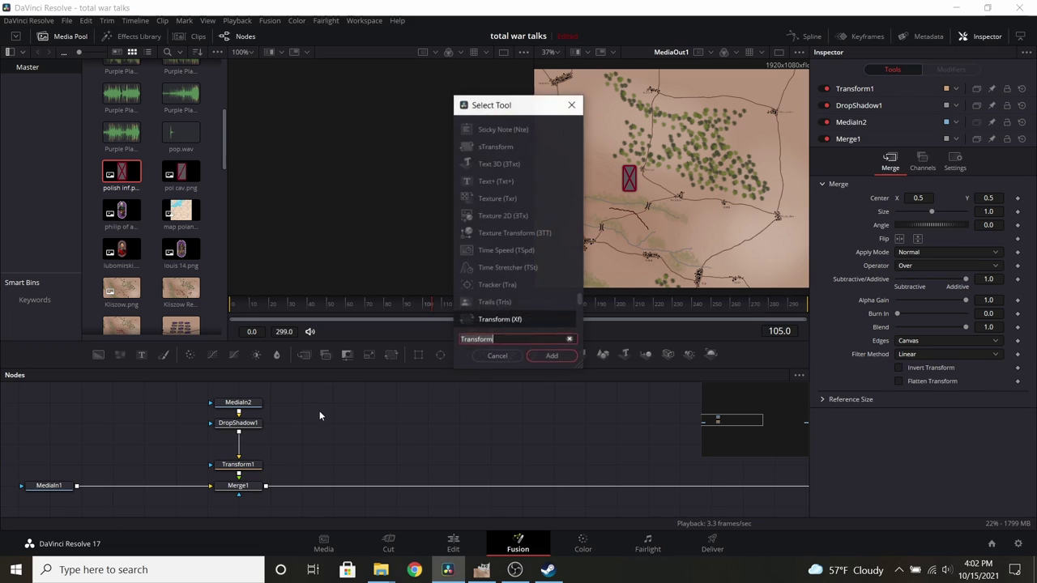
{"action": "type", "text": "back"}
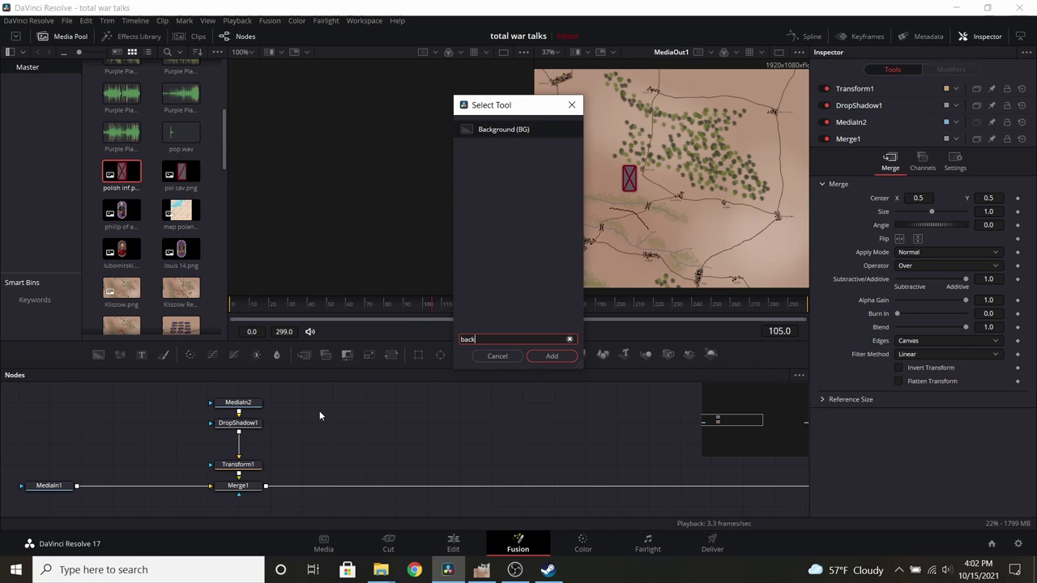
{"action": "left_click", "coordinate": [515, 129]}
{"action": "left_click", "coordinate": [550, 361]}
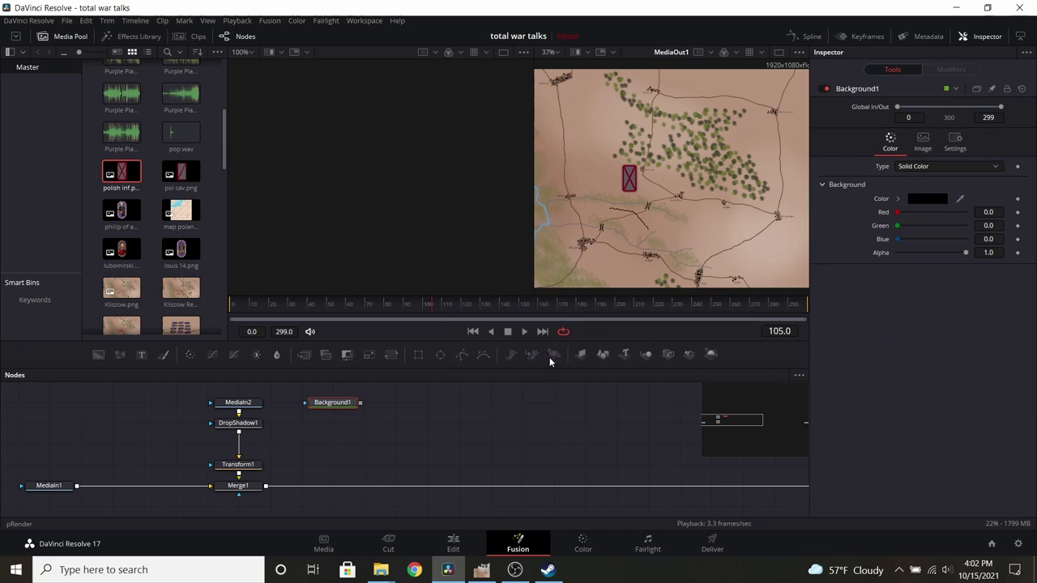
Step: Set Background1's colour to pure white and preview it in the left viewer
{"action": "left_click", "coordinate": [924, 199]}
{"action": "left_click_drag", "start_coordinate": [642, 256], "coordinate": [647, 187]}
{"action": "left_click", "coordinate": [636, 384]}
{"action": "left_click_drag", "start_coordinate": [443, 411], "coordinate": [479, 429]}
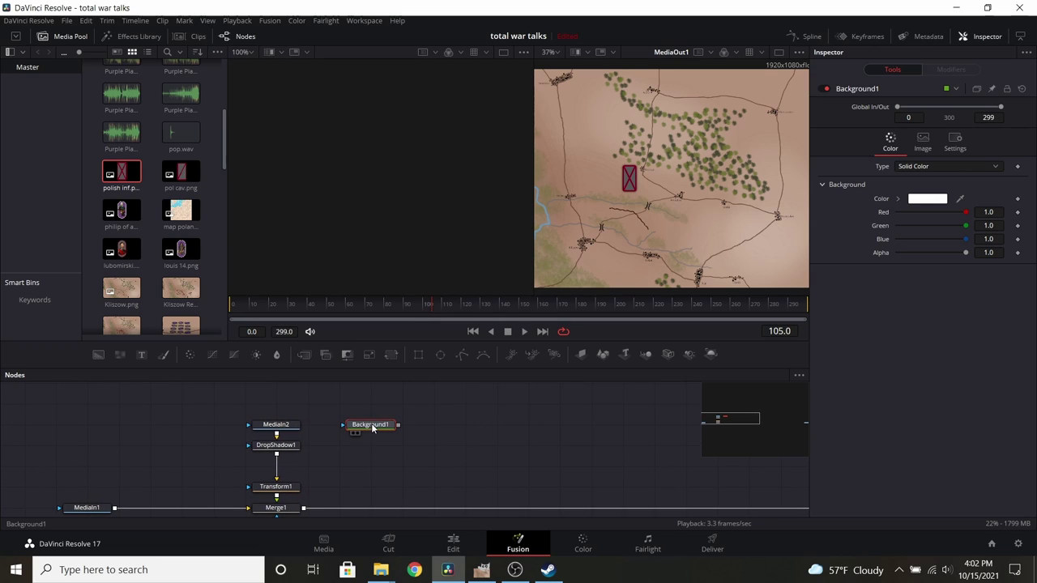
{"action": "key", "text": "1"}
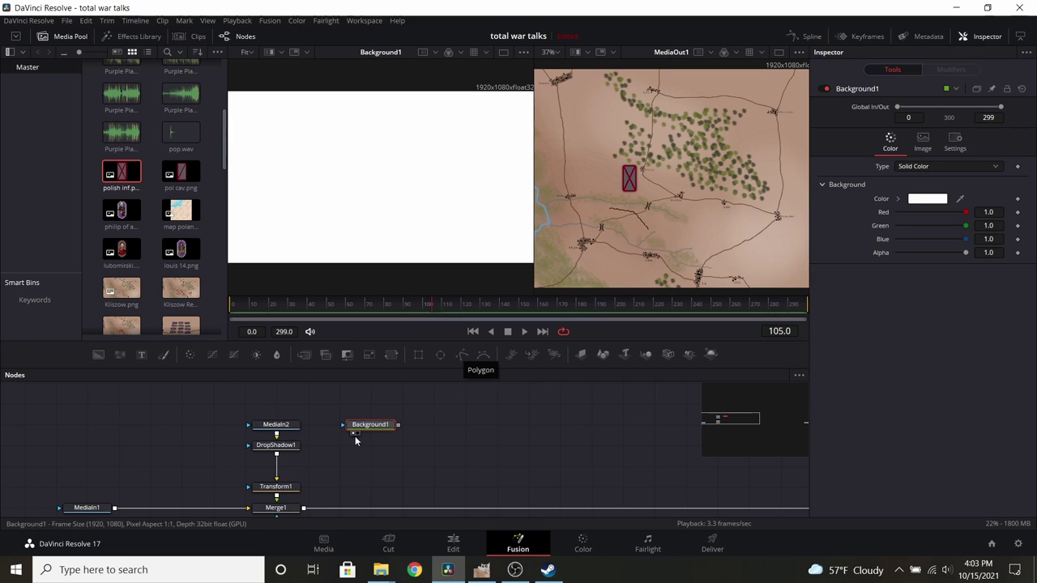
Step: Add a polygon mask to Background1 and draw the W-shaped zigzag top of the outline
{"action": "left_click", "coordinate": [461, 356]}
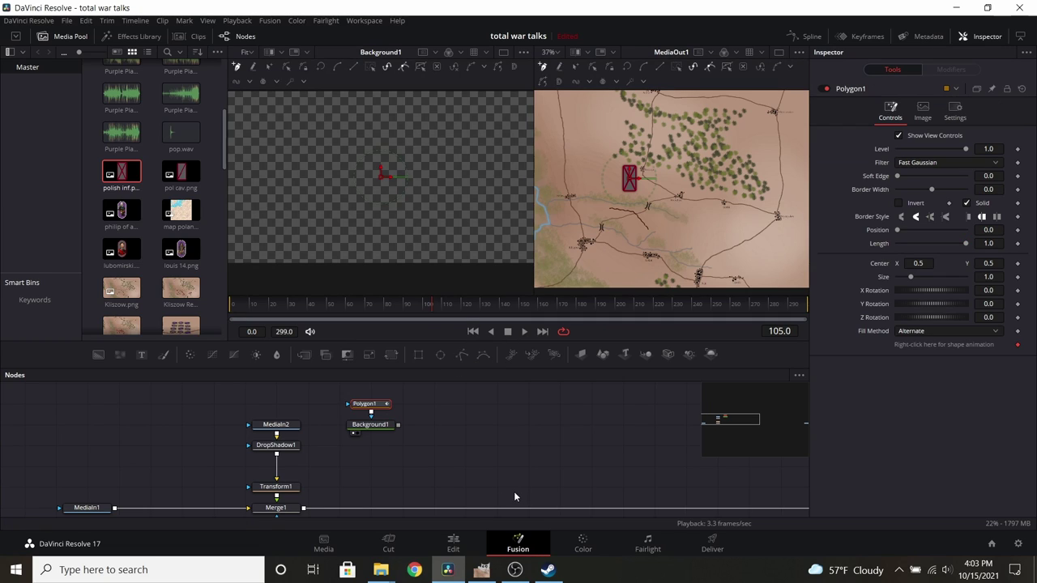
{"action": "left_click", "coordinate": [327, 112]}
{"action": "left_click", "coordinate": [330, 150]}
{"action": "left_click", "coordinate": [351, 118]}
{"action": "left_click", "coordinate": [369, 147]}
{"action": "left_click", "coordinate": [391, 114]}
{"action": "left_click", "coordinate": [413, 152]}
{"action": "left_click", "coordinate": [384, 174]}
{"action": "left_click", "coordinate": [439, 186]}
{"action": "left_click", "coordinate": [362, 191]}
{"action": "left_click", "coordinate": [405, 235]}
Step: Add the lower and left spikes, close the polygon, and view the masked Background1
{"action": "left_click", "coordinate": [377, 251]}
{"action": "left_click", "coordinate": [354, 199]}
{"action": "left_click", "coordinate": [345, 242]}
{"action": "left_click", "coordinate": [318, 229]}
{"action": "left_click", "coordinate": [350, 188]}
{"action": "left_click", "coordinate": [265, 232]}
{"action": "left_click", "coordinate": [260, 192]}
{"action": "left_click", "coordinate": [275, 166]}
{"action": "left_click", "coordinate": [311, 172]}
{"action": "left_click", "coordinate": [279, 109]}
{"action": "left_click", "coordinate": [315, 146]}
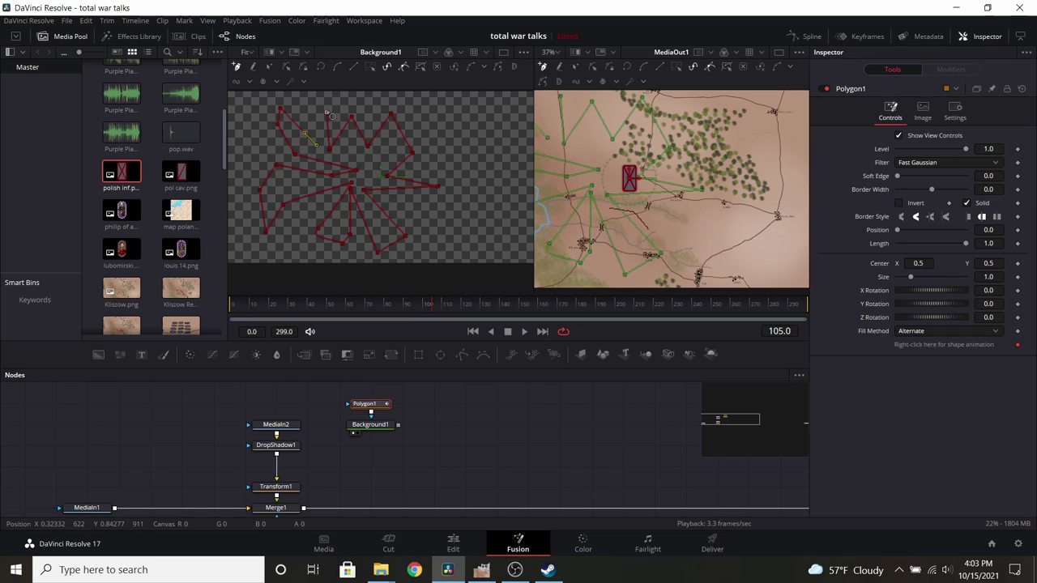
{"action": "left_click", "coordinate": [329, 116]}
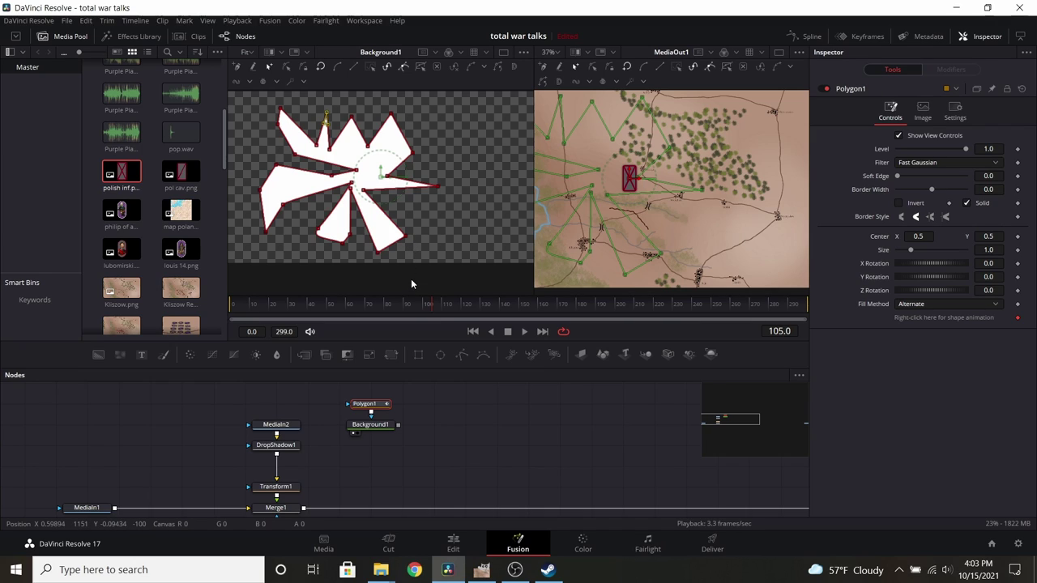
{"action": "left_click", "coordinate": [379, 427]}
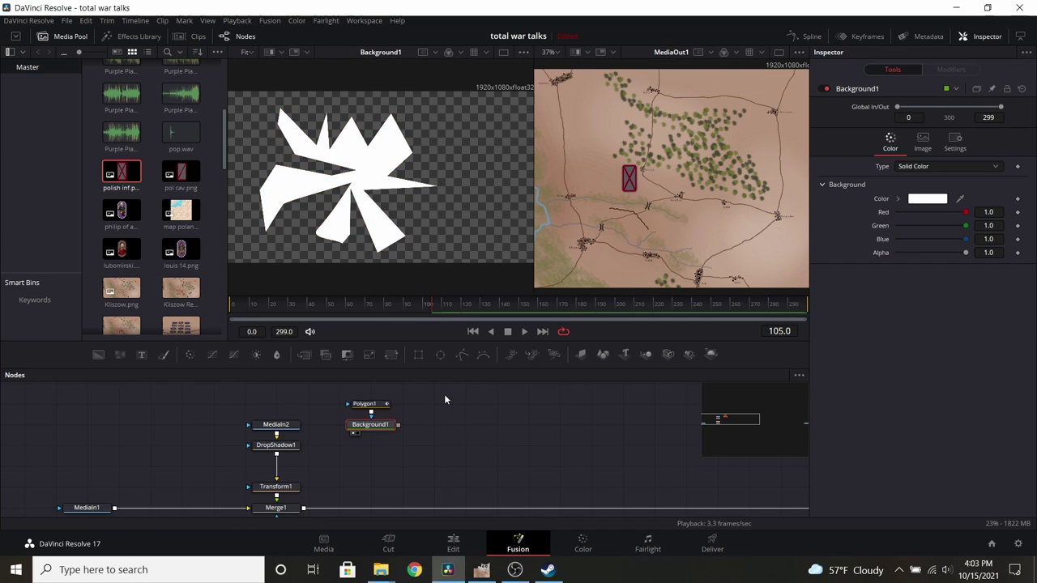
{"action": "scroll", "coordinate": [446, 407], "scroll_direction": "left", "scroll_amount": 3}
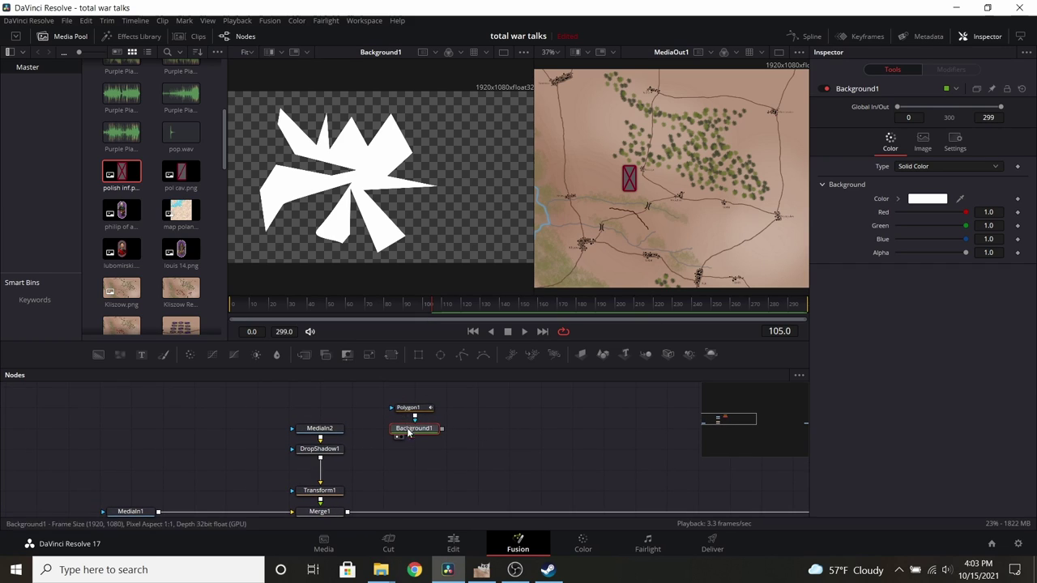
Step: Add a second Background node with Merge2 and line Polygon1 up above Background1
{"action": "key", "text": "shift+space"}
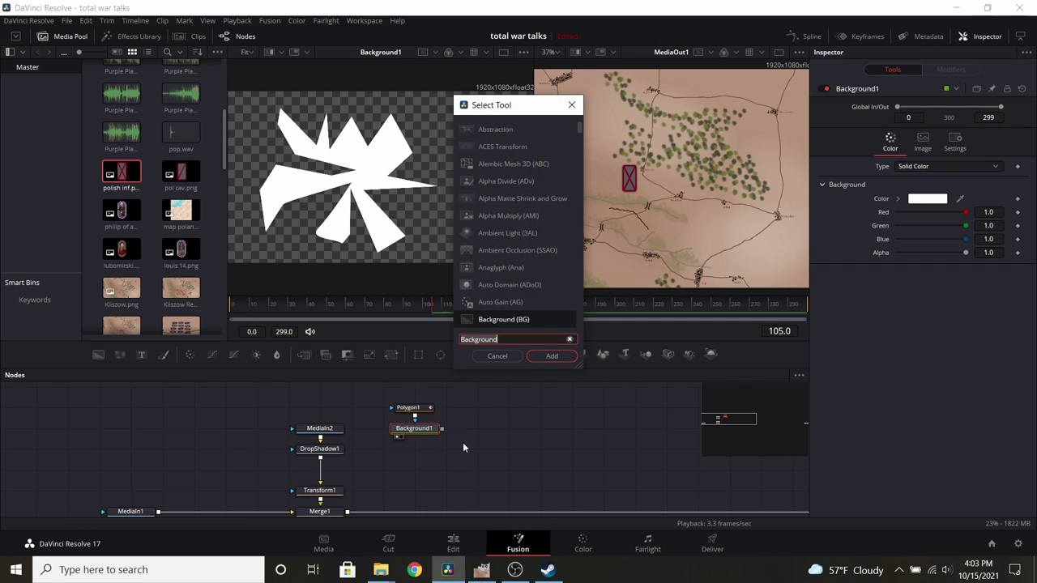
{"action": "left_click", "coordinate": [551, 356]}
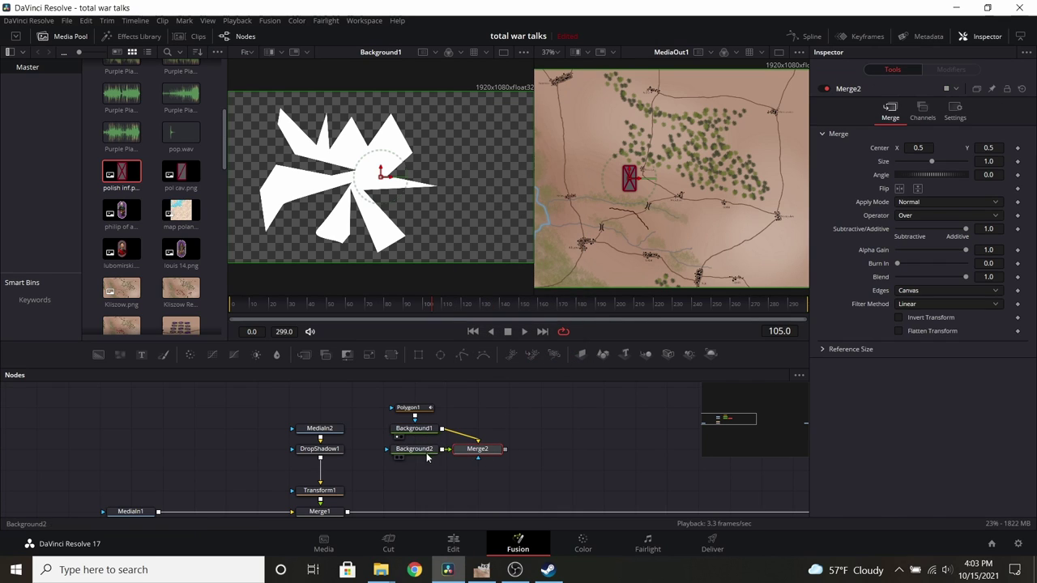
{"action": "left_click_drag", "start_coordinate": [428, 431], "coordinate": [493, 431]}
{"action": "left_click_drag", "start_coordinate": [409, 407], "coordinate": [471, 408]}
{"action": "left_click_drag", "start_coordinate": [543, 477], "coordinate": [493, 449]}
Step: Check Background2's fill options and preview Merge2 in the left viewer
{"action": "left_click", "coordinate": [382, 454]}
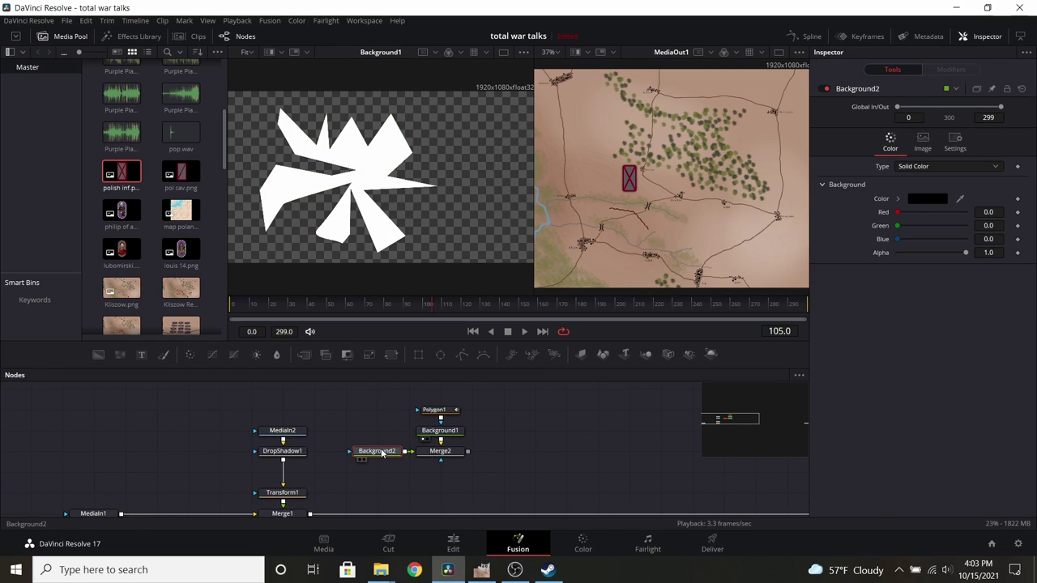
{"action": "left_click", "coordinate": [936, 167]}
{"action": "left_click", "coordinate": [936, 168]}
{"action": "left_click", "coordinate": [440, 451]}
{"action": "left_click_drag", "start_coordinate": [453, 431], "coordinate": [432, 185]}
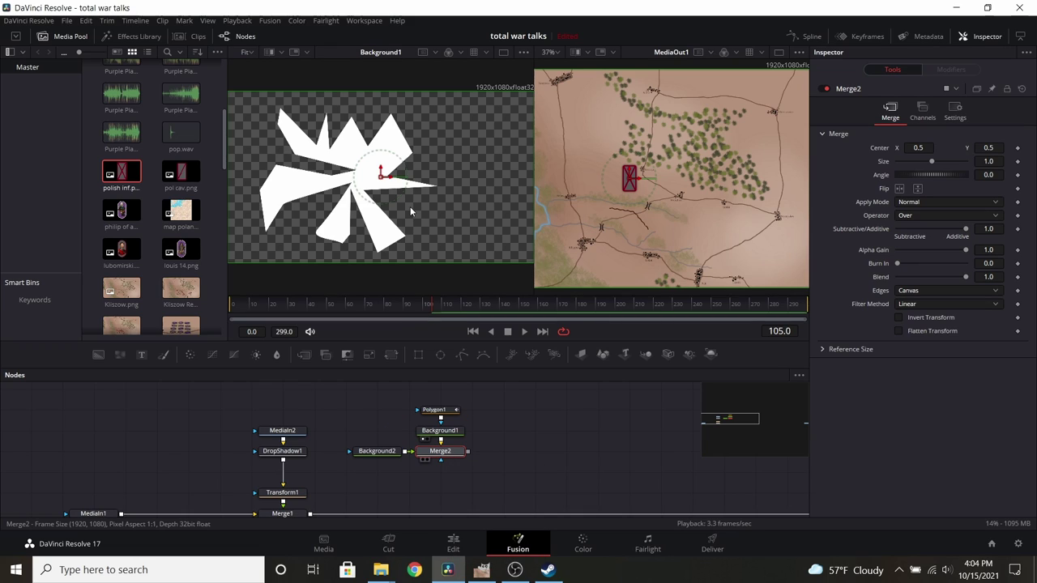
{"action": "key", "text": "1"}
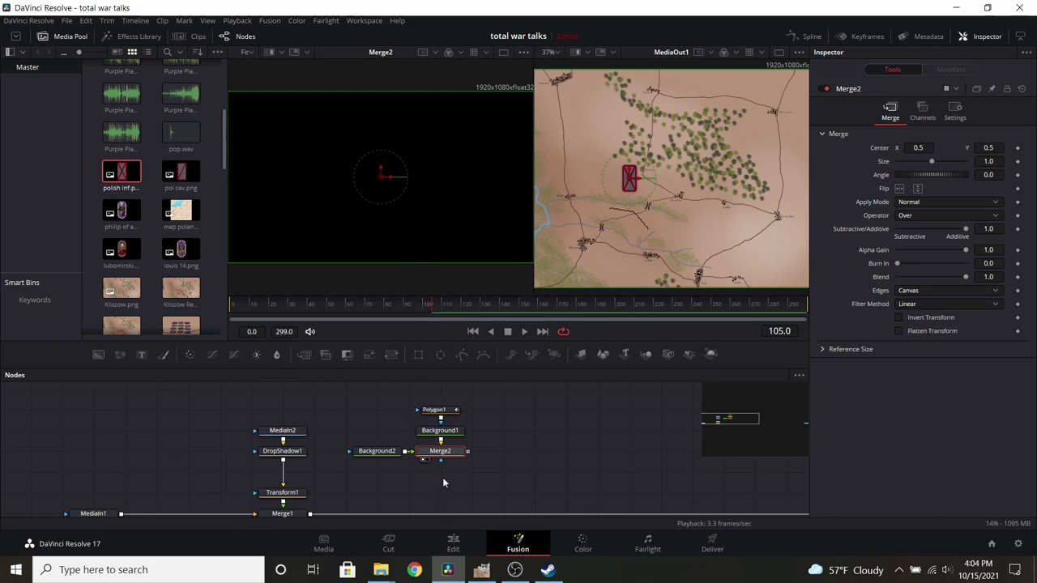
Step: Swap Merge2's inputs with Ctrl+T so the white star sits over black Background2
{"action": "left_click", "coordinate": [397, 455]}
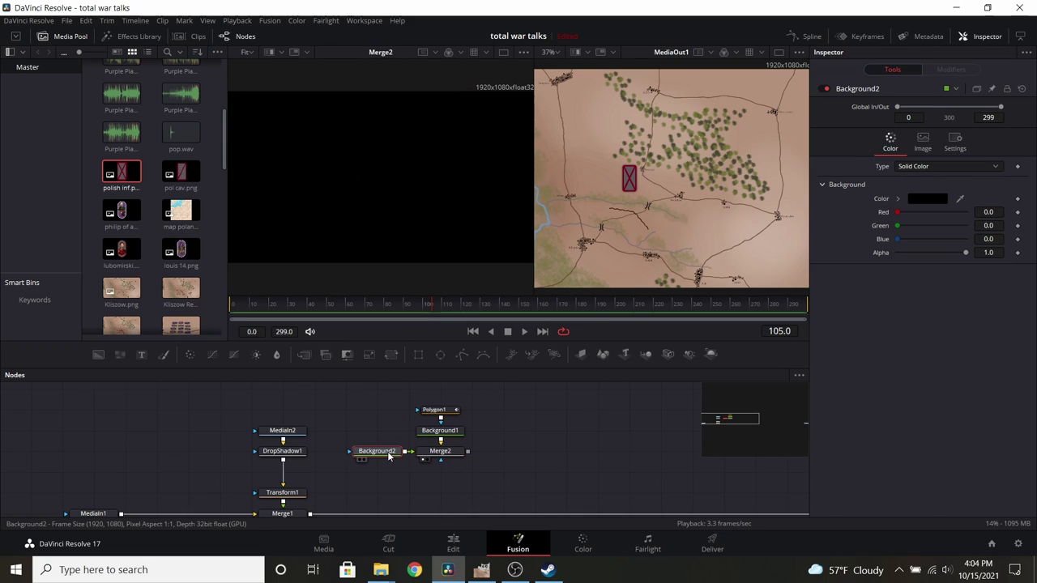
{"action": "left_click", "coordinate": [444, 437]}
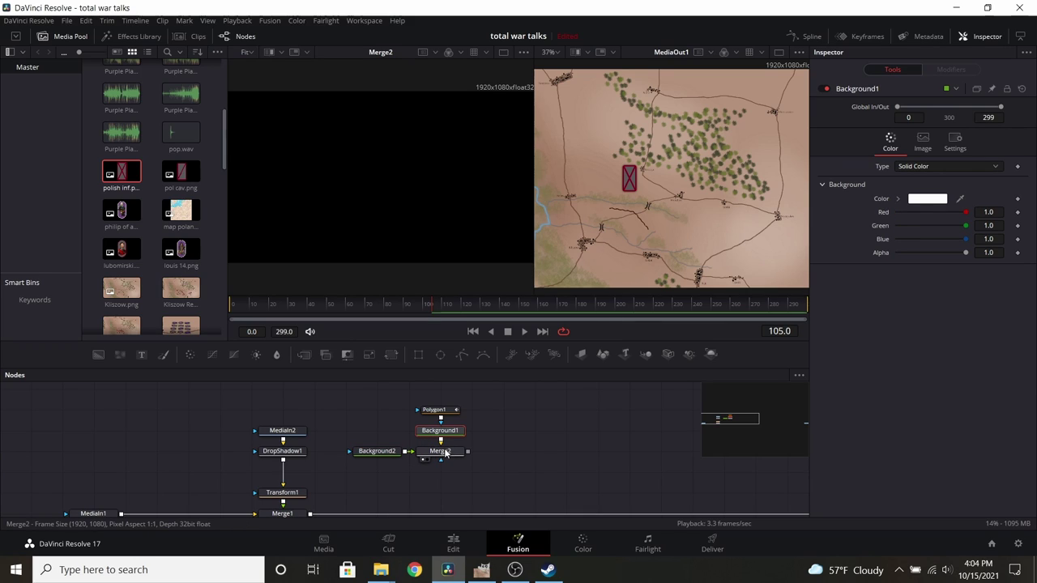
{"action": "left_click", "coordinate": [448, 458]}
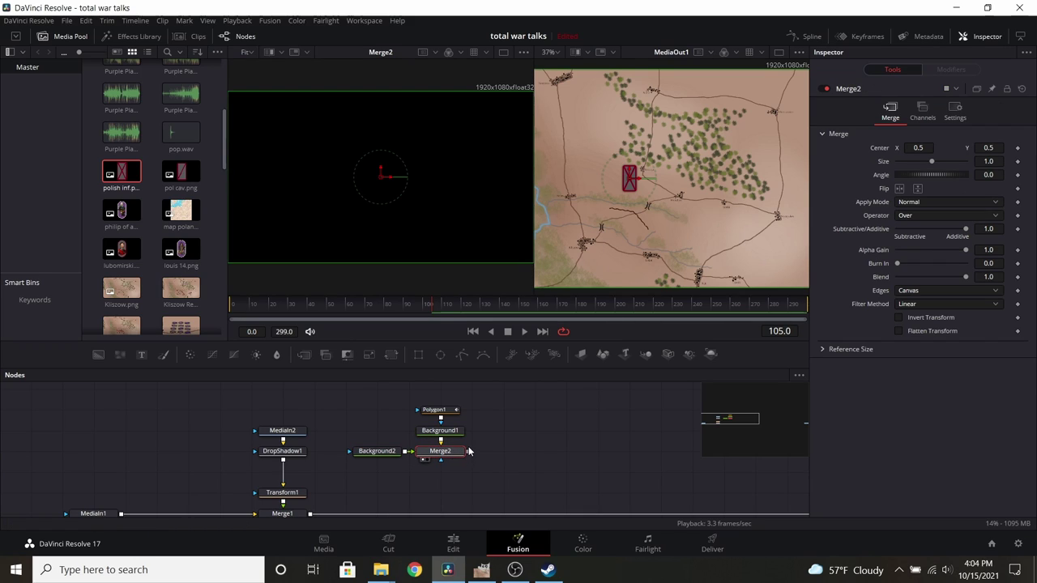
{"action": "key", "text": "ctrl+t"}
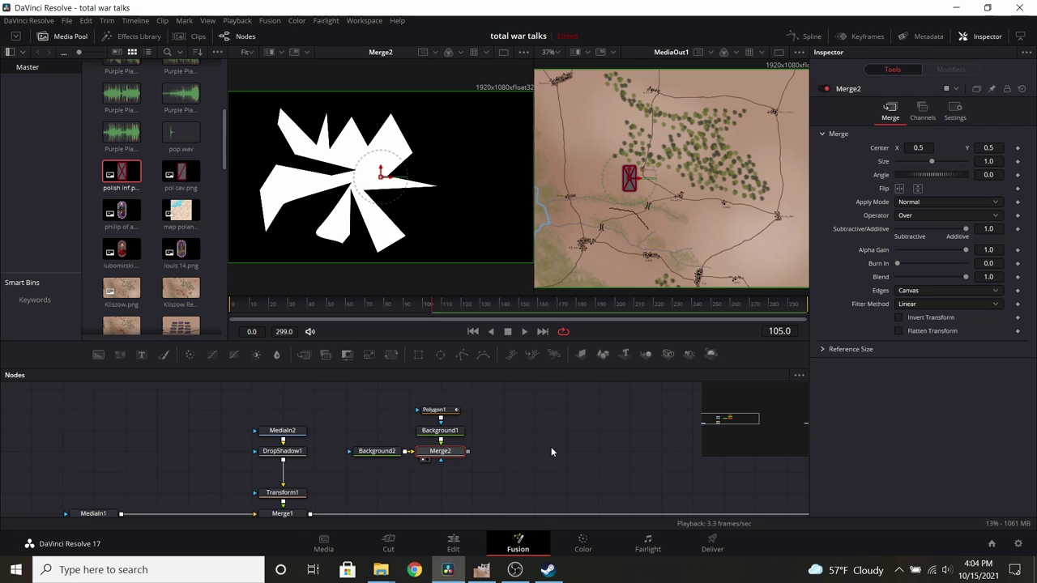
{"action": "left_click", "coordinate": [453, 430]}
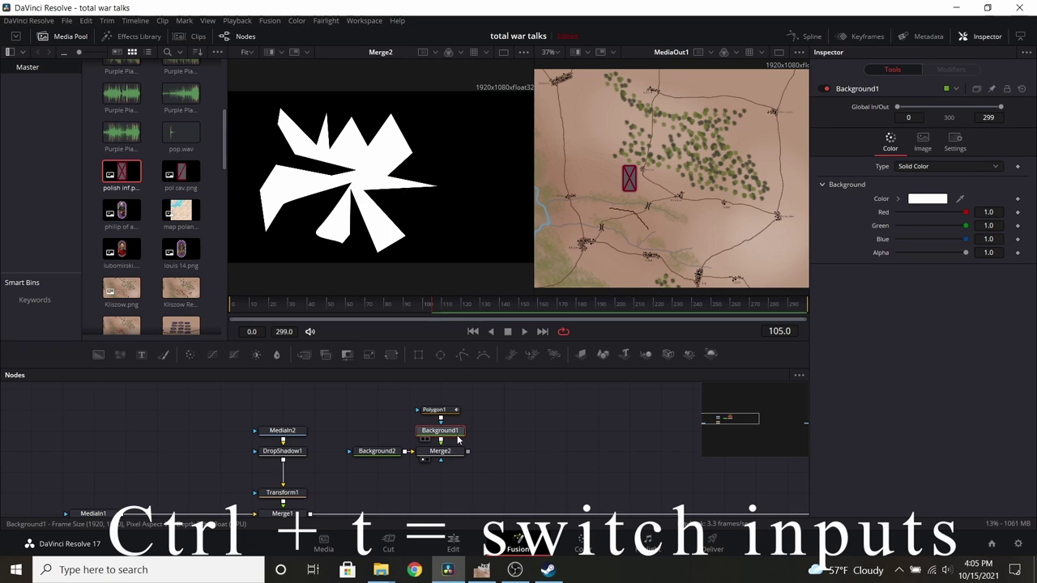
{"action": "left_click", "coordinate": [392, 451]}
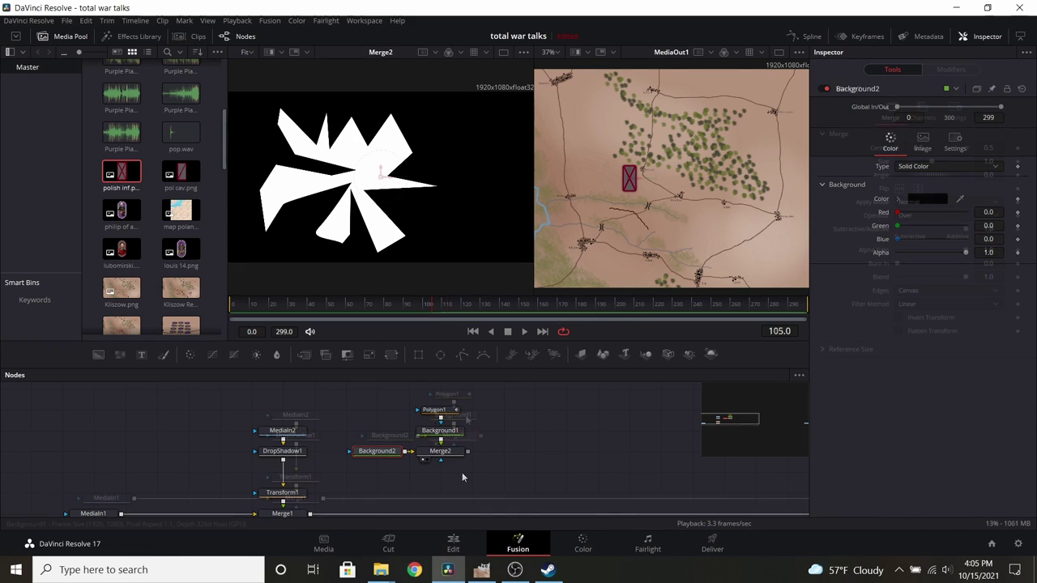
Step: Move Polygon1's shattered shape to the right in the viewer
{"action": "left_click", "coordinate": [453, 451]}
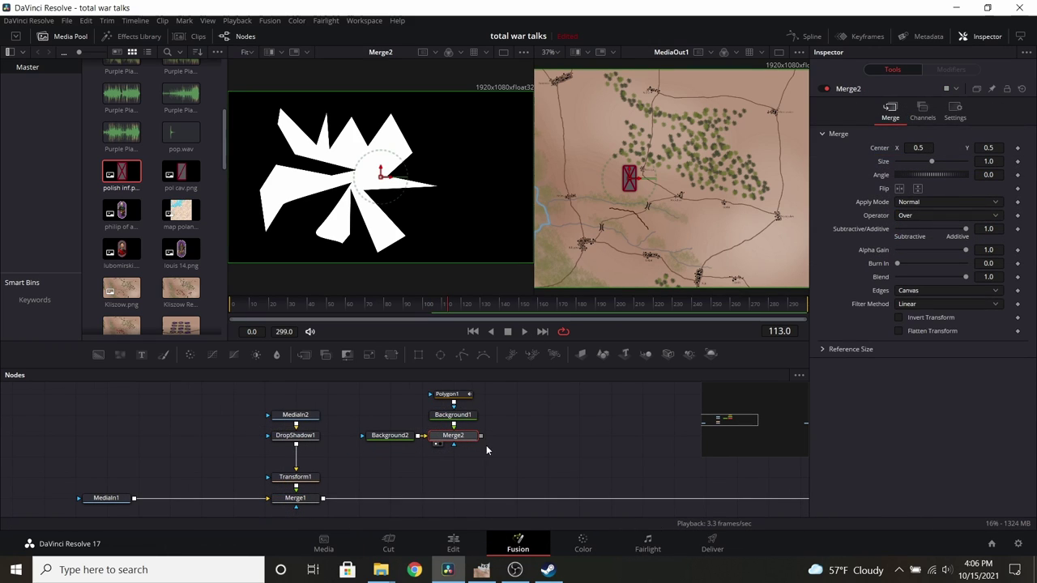
{"action": "left_click", "coordinate": [450, 396]}
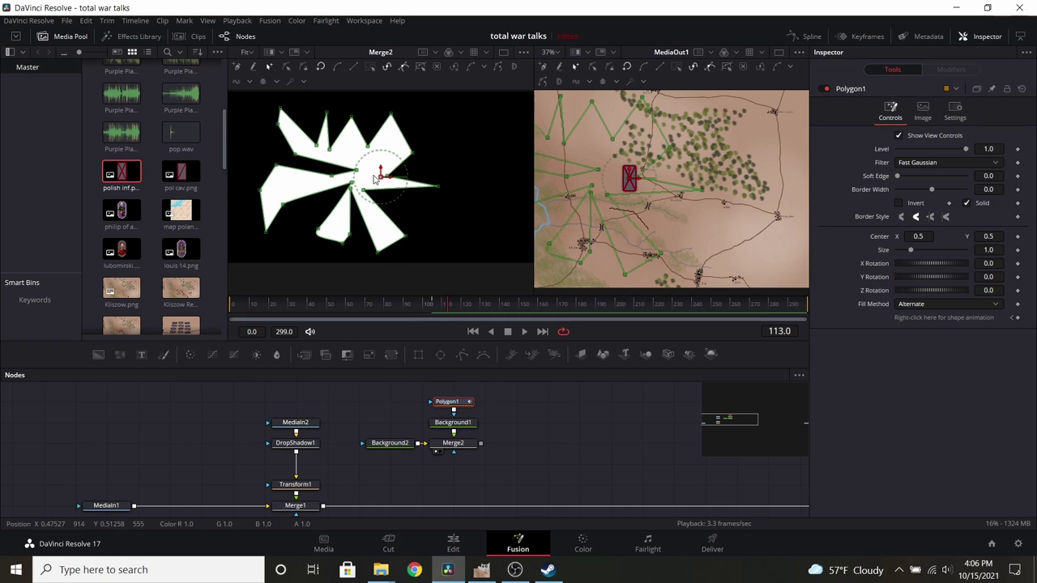
{"action": "left_click_drag", "start_coordinate": [382, 178], "coordinate": [410, 183]}
{"action": "scroll", "coordinate": [458, 253], "scroll_direction": "down", "scroll_amount": 2}
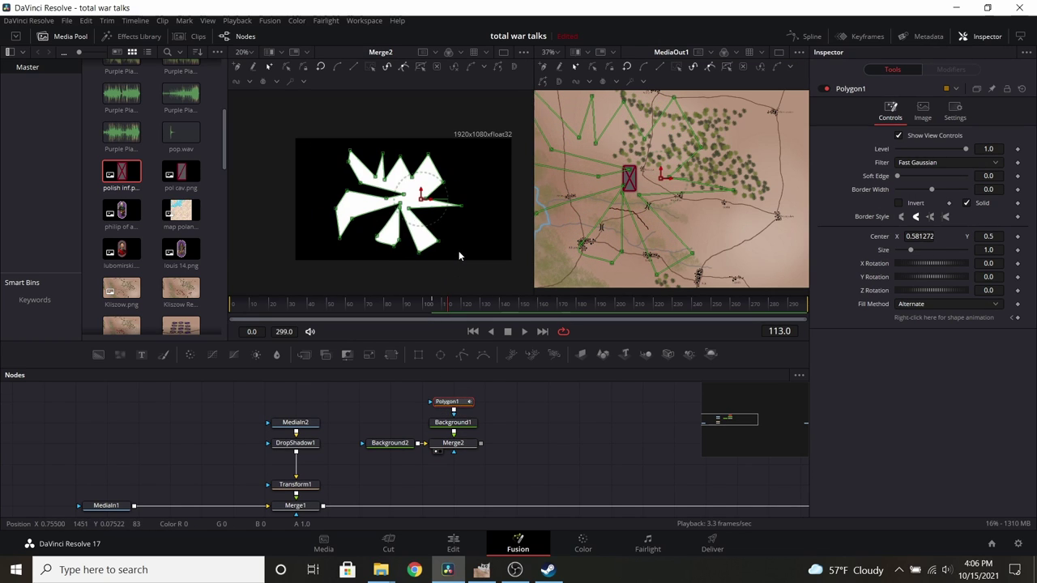
{"action": "left_click_drag", "start_coordinate": [429, 198], "coordinate": [436, 201]}
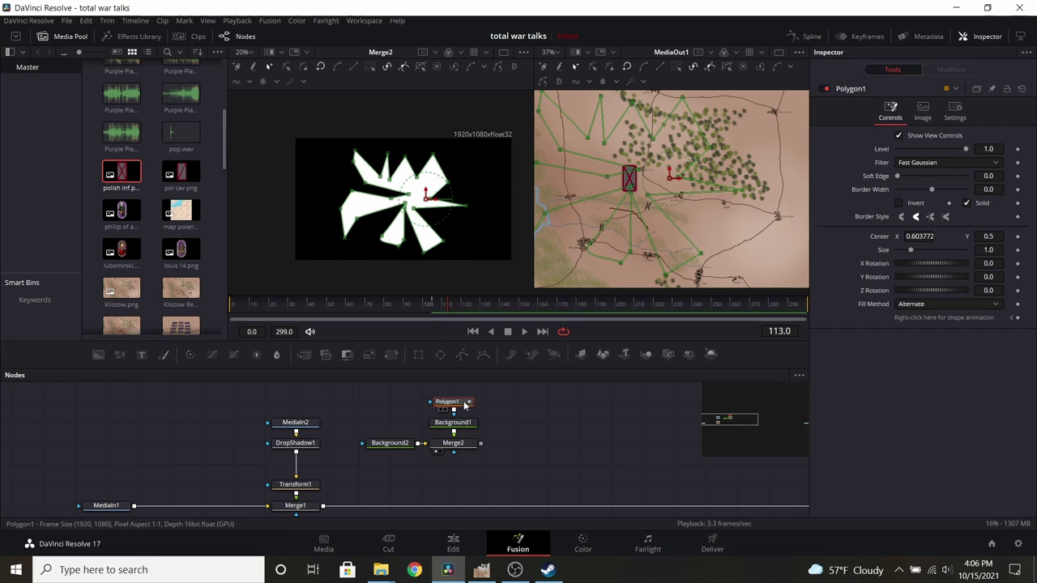
Step: Set Polygon1's Soft Edge to 0.0094 and view the Merge2 composite
{"action": "left_click", "coordinate": [476, 443]}
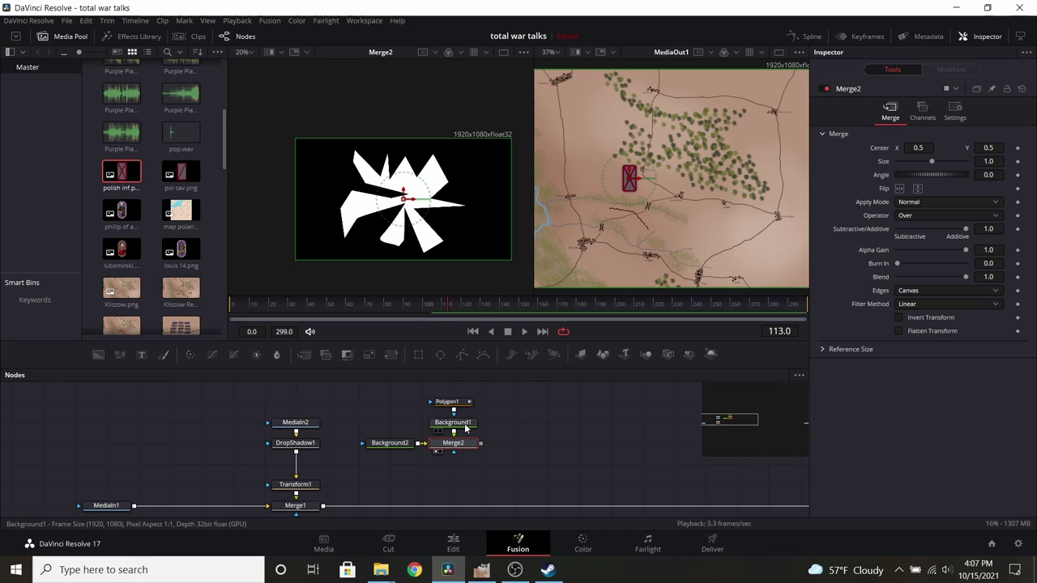
{"action": "left_click", "coordinate": [463, 426]}
{"action": "left_click", "coordinate": [446, 402]}
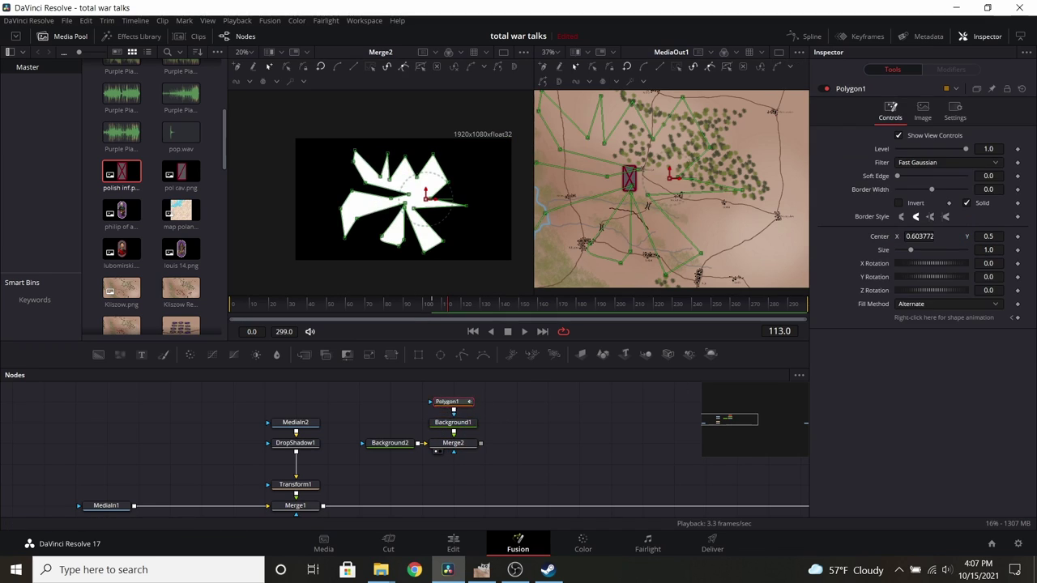
{"action": "mouse_move", "coordinate": [898, 176]}
{"action": "left_mouse_down"}
{"action": "mouse_move", "coordinate": [904, 184]}
{"action": "mouse_move", "coordinate": [893, 185]}
{"action": "left_mouse_up"}
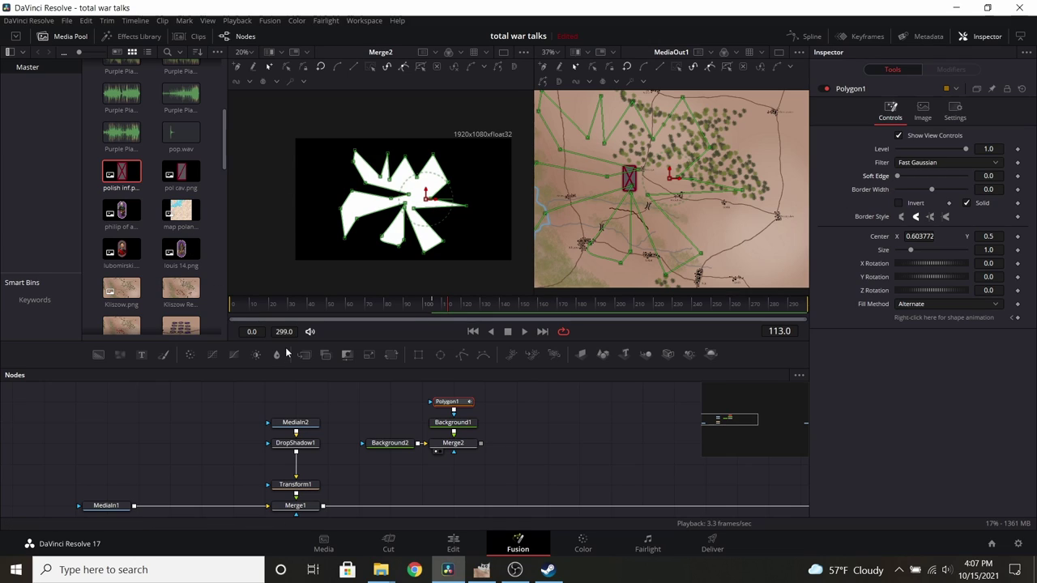
{"action": "left_click_drag", "start_coordinate": [897, 177], "coordinate": [905, 180]}
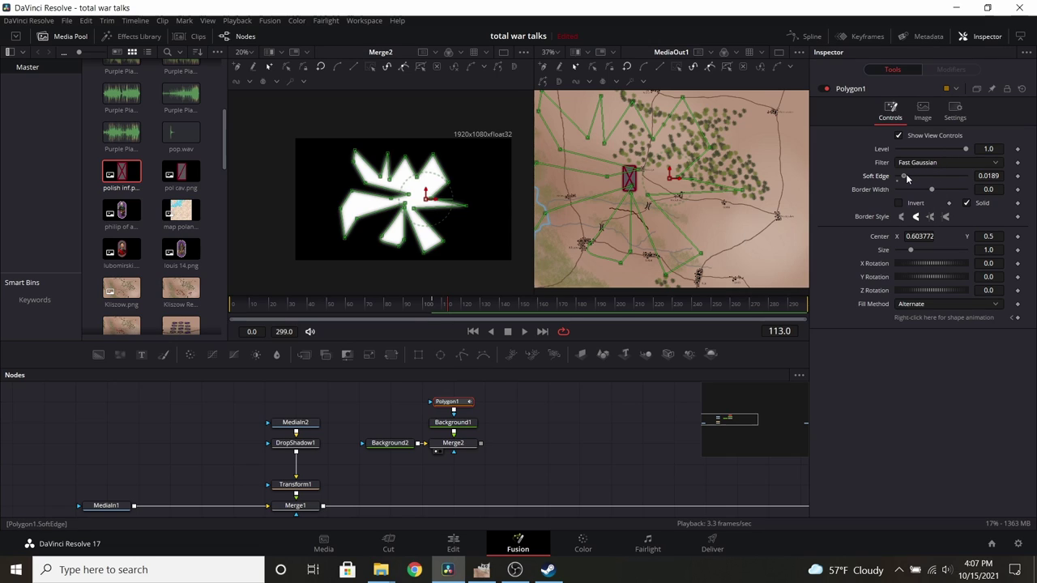
{"action": "left_click_drag", "start_coordinate": [907, 178], "coordinate": [901, 177]}
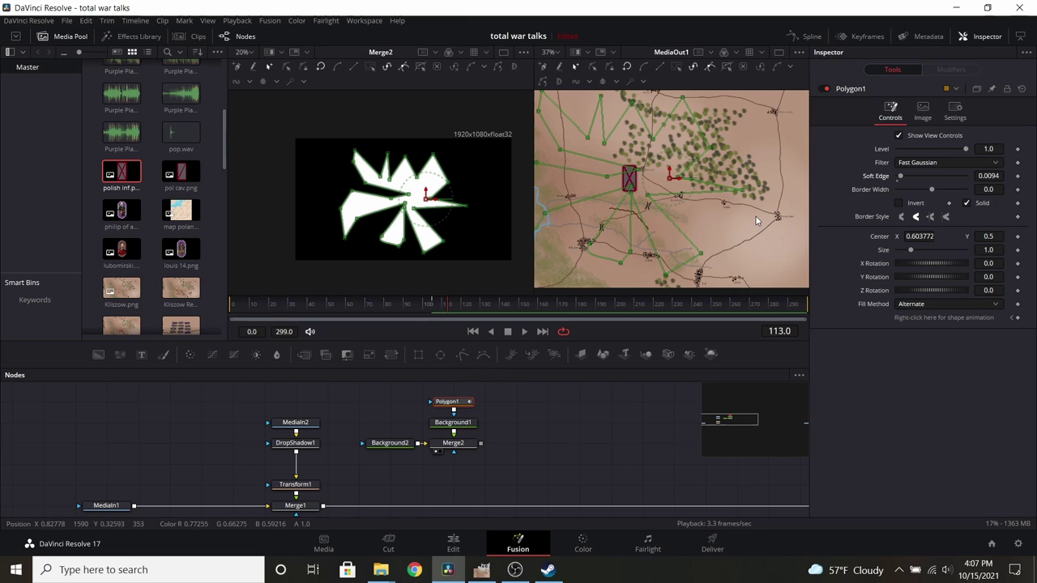
{"action": "left_click", "coordinate": [450, 443]}
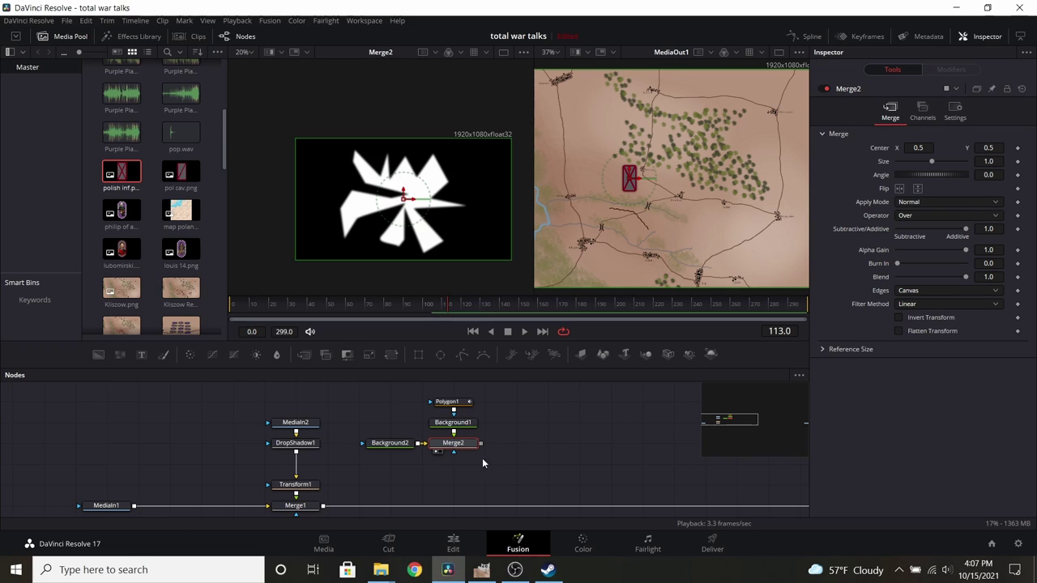
Step: Add a Bitmap node after Merge2 by searching 'bitmap'
{"action": "key", "text": "shift+space"}
{"action": "type", "text": "Background"}
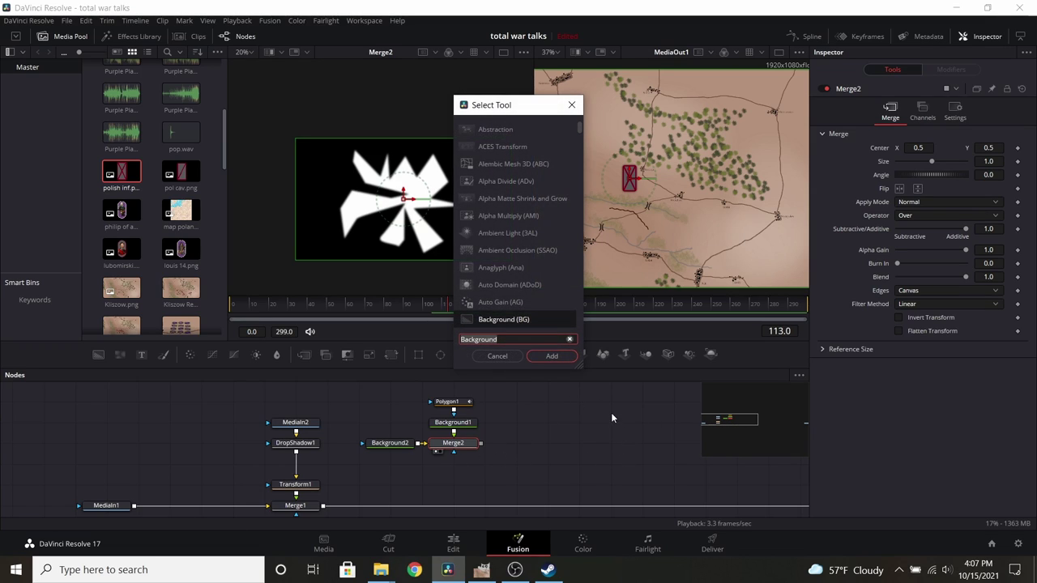
{"action": "key", "text": "ctrl+a"}
{"action": "key", "text": "BackSpace"}
{"action": "type", "text": "b"}
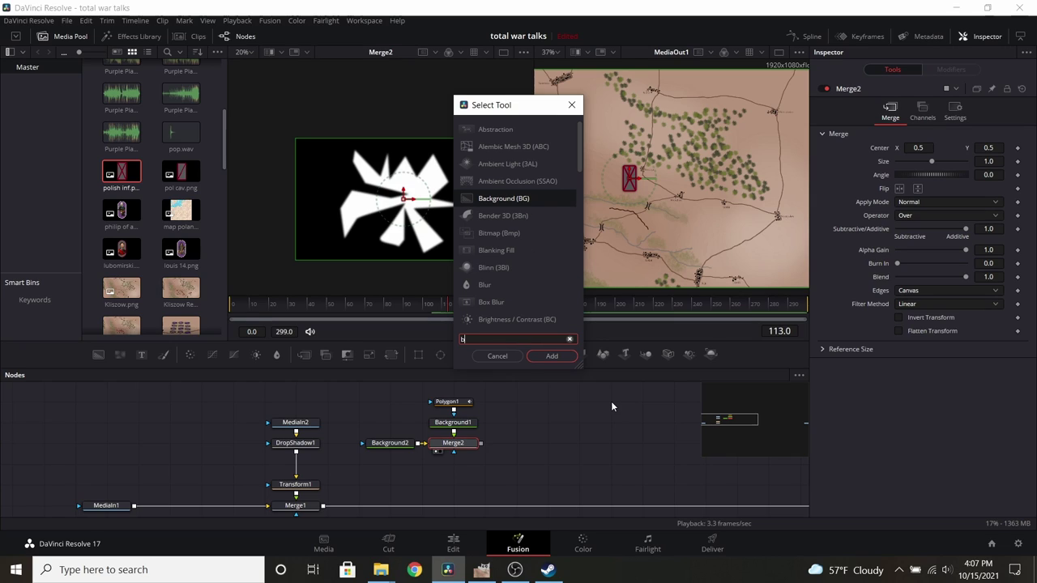
{"action": "type", "text": "it"}
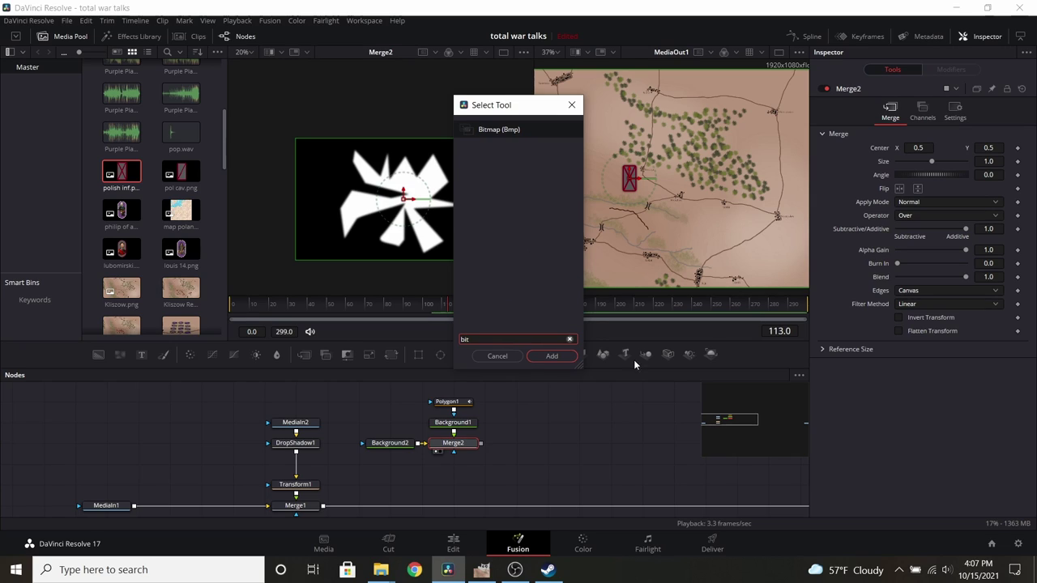
{"action": "type", "text": "map"}
{"action": "left_click", "coordinate": [551, 357]}
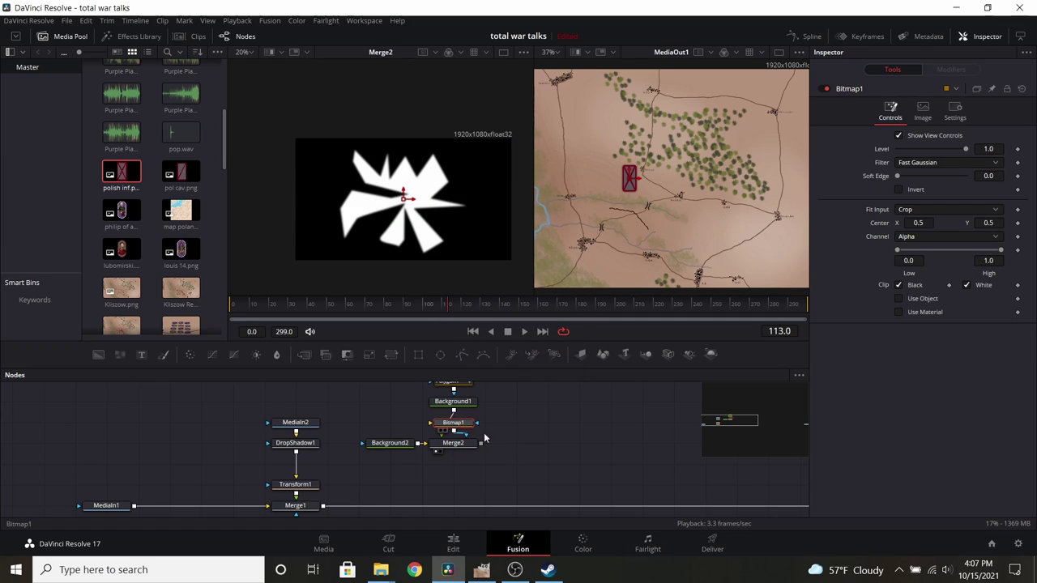
Step: Arrange Bitmap1, Background1 and Polygon1 into a column and move the shape group lower
{"action": "left_click_drag", "start_coordinate": [486, 423], "coordinate": [517, 445]}
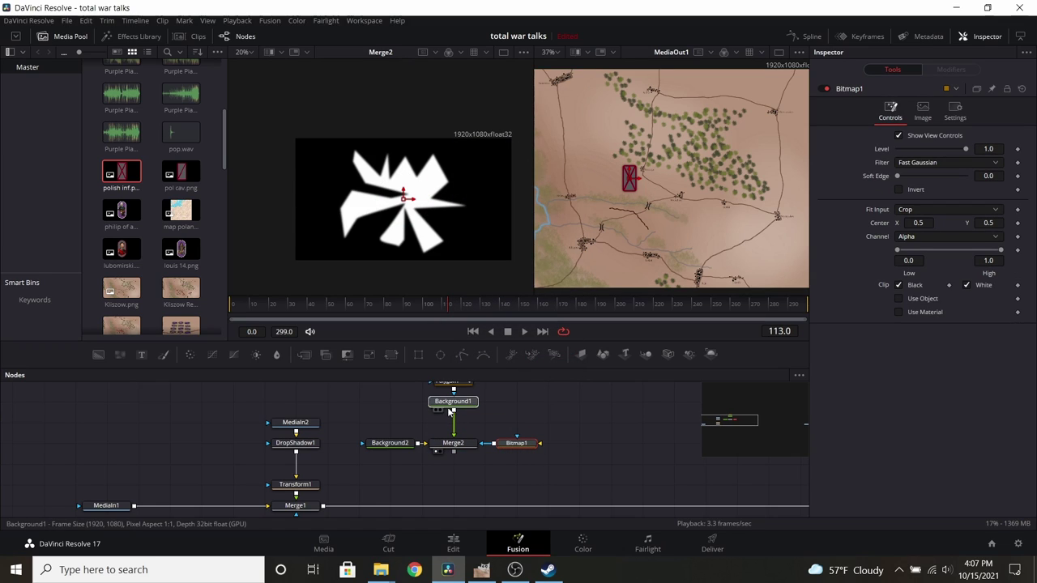
{"action": "left_click_drag", "start_coordinate": [451, 412], "coordinate": [451, 433]}
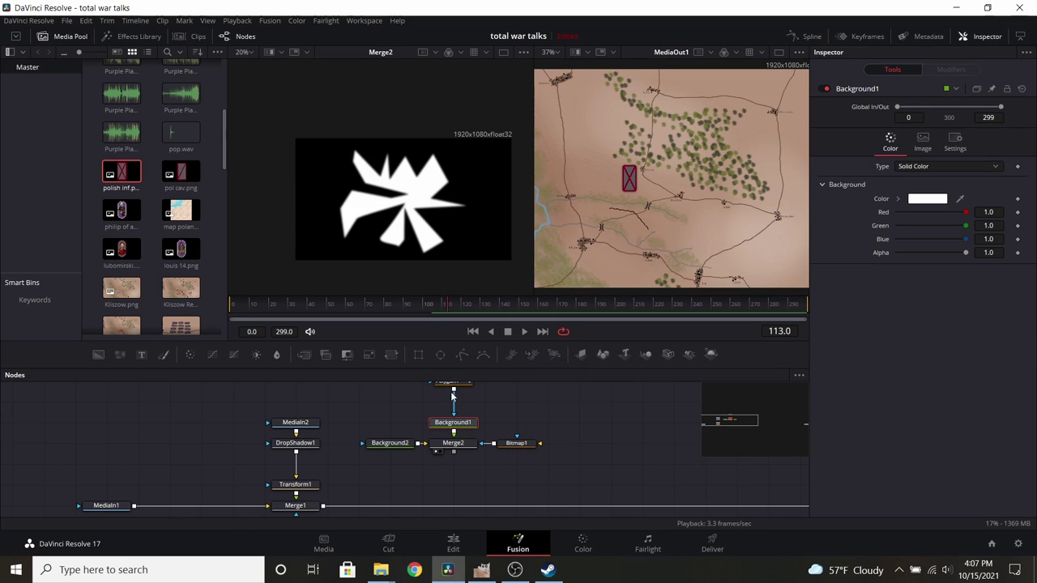
{"action": "scroll", "coordinate": [486, 404], "scroll_direction": "up", "scroll_amount": 2}
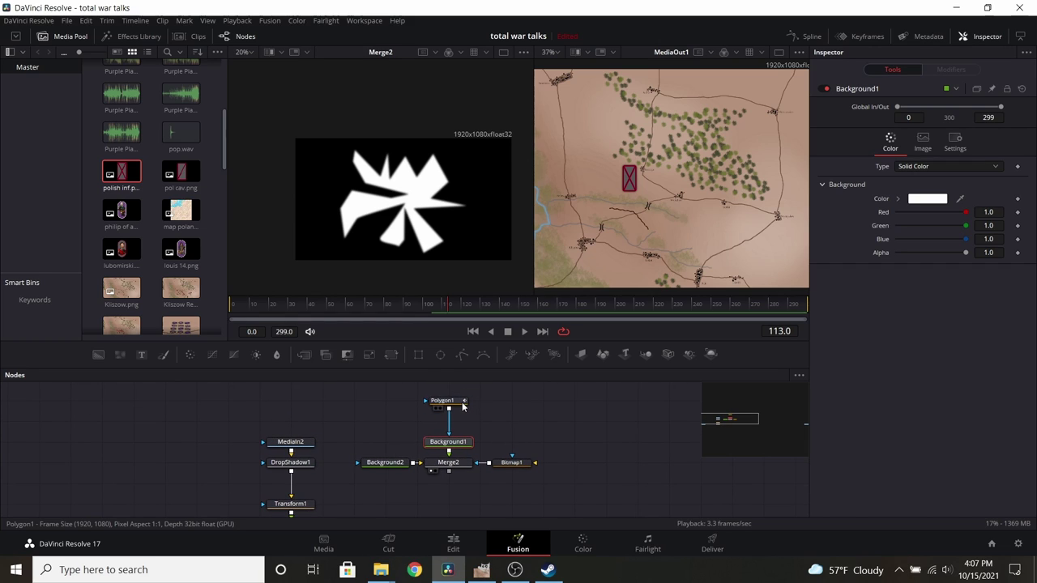
{"action": "left_click_drag", "start_coordinate": [461, 402], "coordinate": [460, 422]}
{"action": "left_click_drag", "start_coordinate": [353, 394], "coordinate": [185, 492]}
{"action": "left_click_drag", "start_coordinate": [216, 435], "coordinate": [341, 385]}
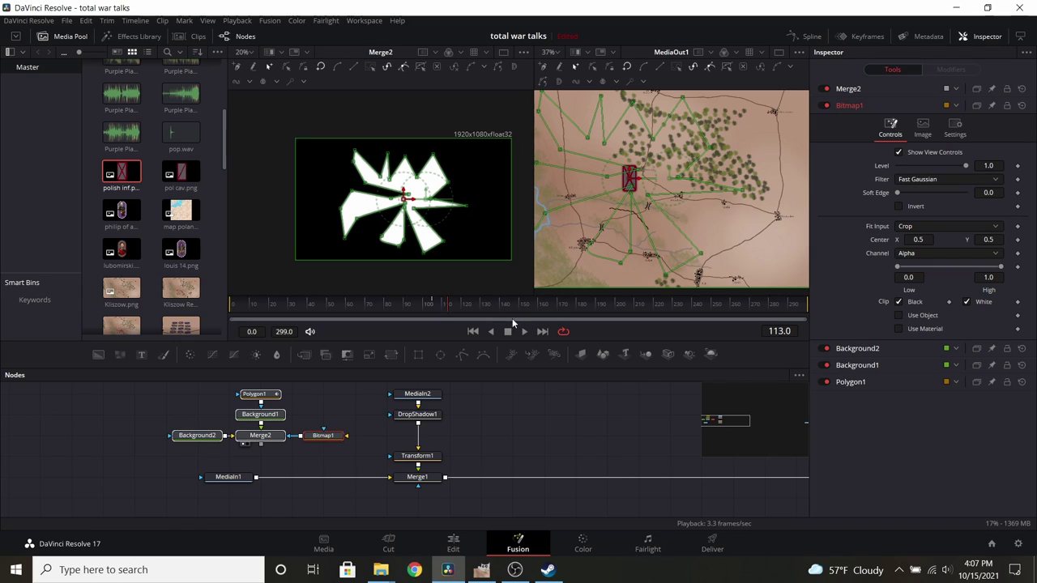
Step: Set Bitmap1's Channel dropdown to Luminance in the Inspector
{"action": "left_click", "coordinate": [361, 404]}
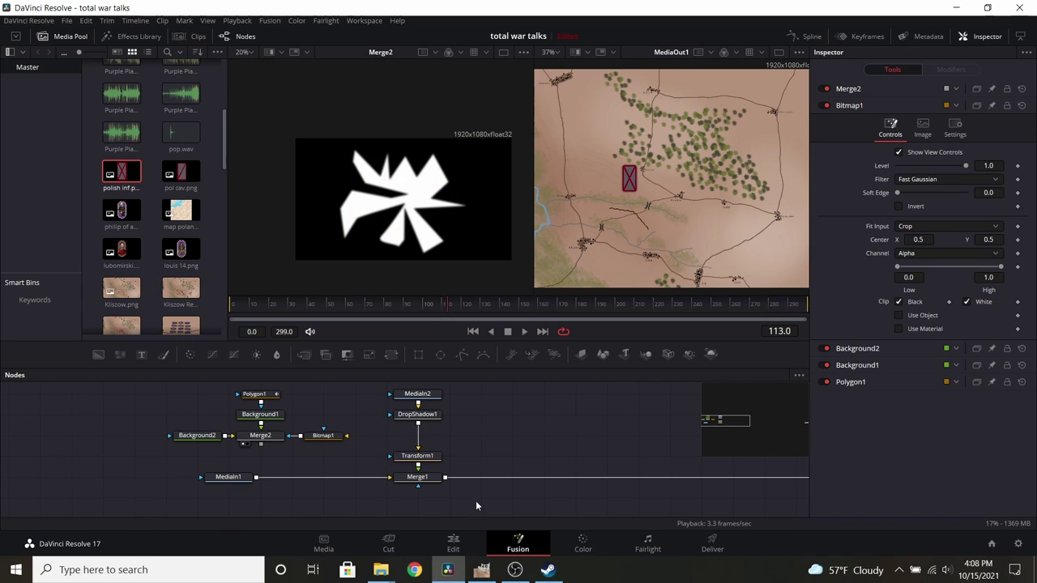
{"action": "left_click", "coordinate": [325, 437]}
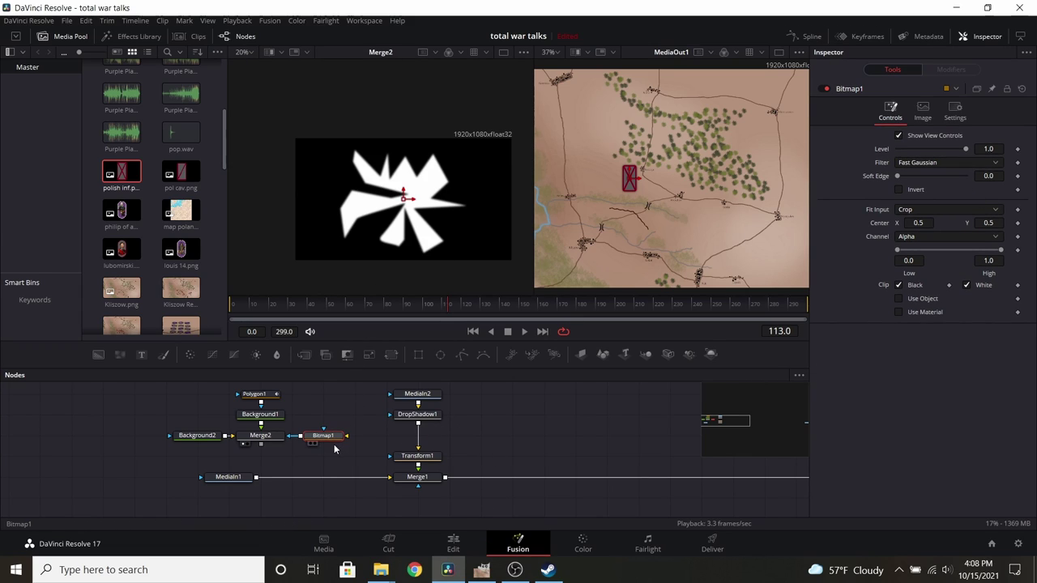
{"action": "left_click", "coordinate": [923, 238]}
{"action": "left_click", "coordinate": [920, 309]}
{"action": "left_click", "coordinate": [454, 544]}
{"action": "left_click", "coordinate": [437, 375]}
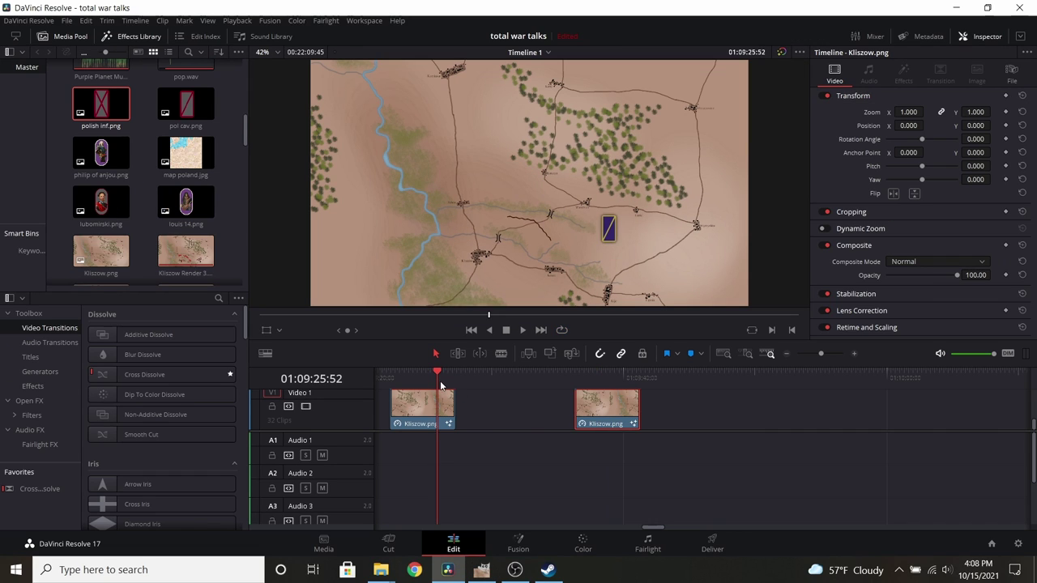
{"action": "left_click", "coordinate": [519, 545]}
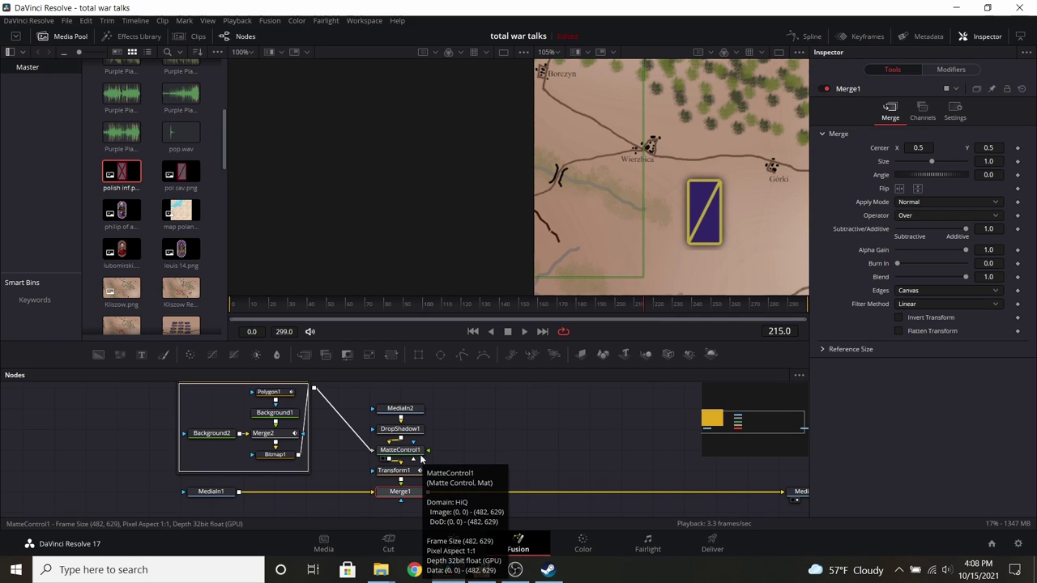
{"action": "left_click", "coordinate": [454, 544]}
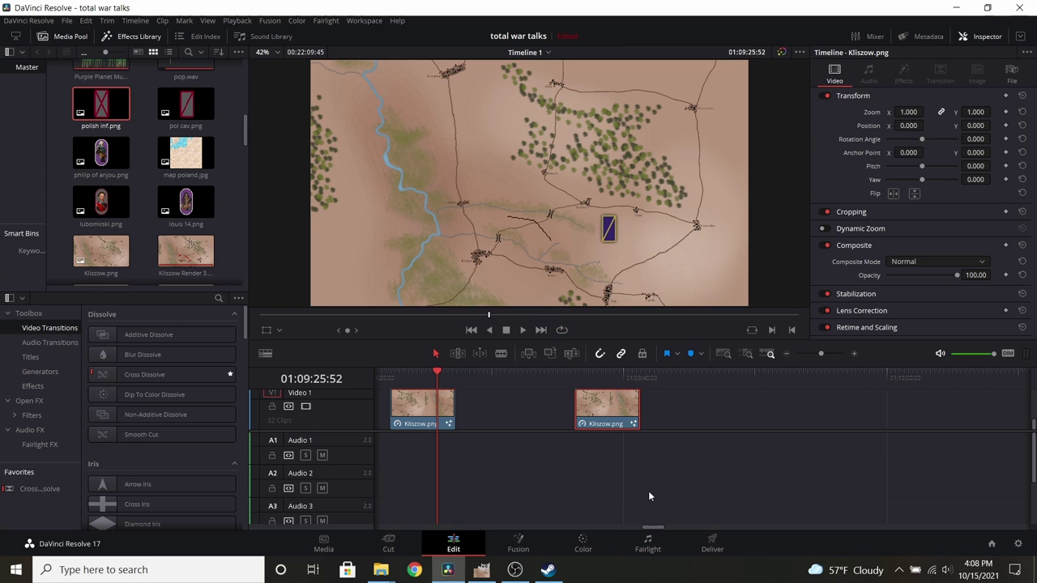
{"action": "left_click", "coordinate": [613, 377]}
{"action": "left_click", "coordinate": [515, 551]}
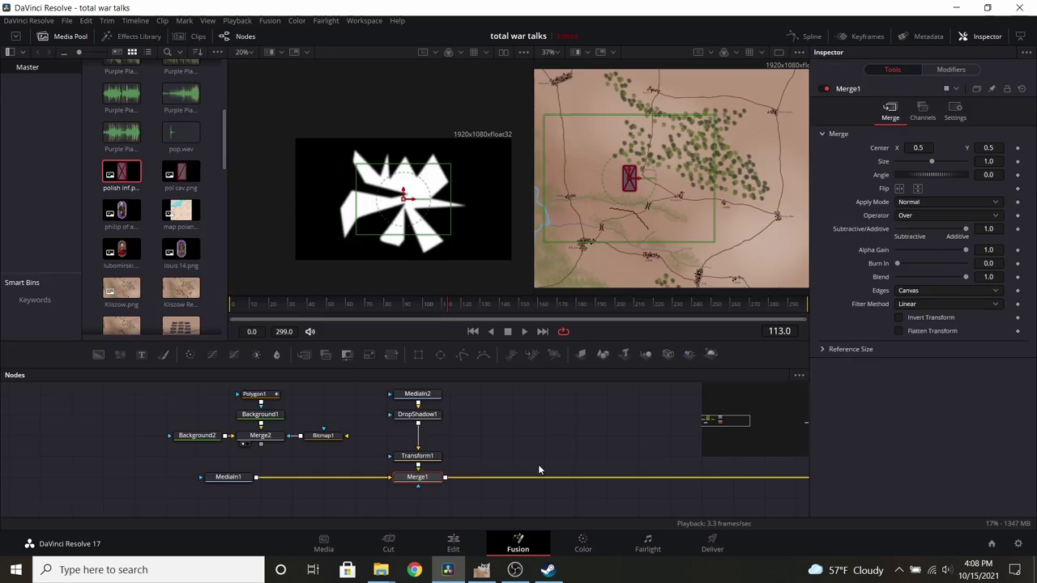
{"action": "left_click", "coordinate": [322, 435]}
Step: Add a Matte Control node from the tool search, then undo the misplaced insert
{"action": "key", "text": "shift+space"}
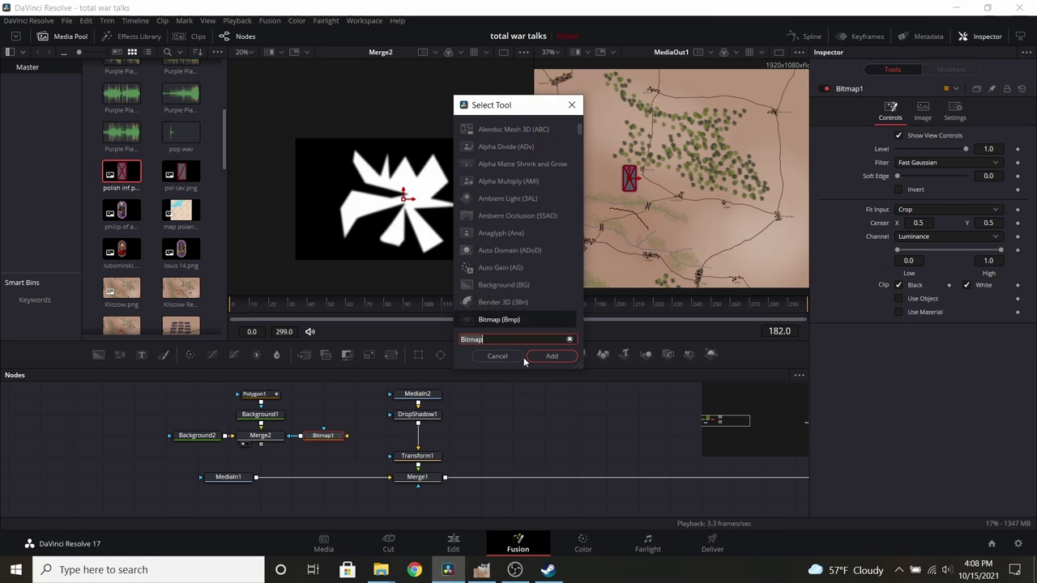
{"action": "type", "text": "matt"}
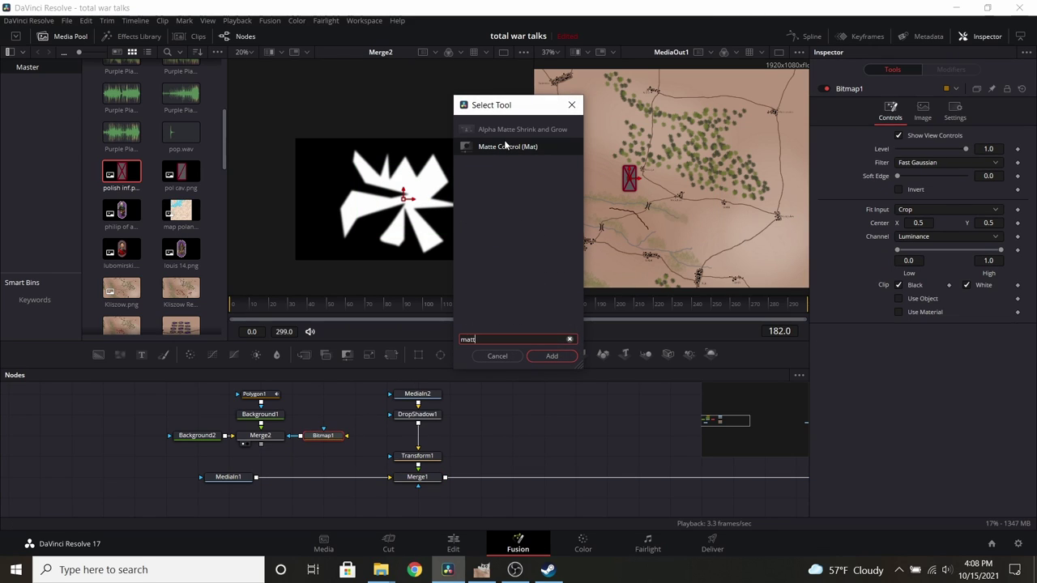
{"action": "left_click", "coordinate": [505, 146]}
{"action": "left_click", "coordinate": [548, 355]}
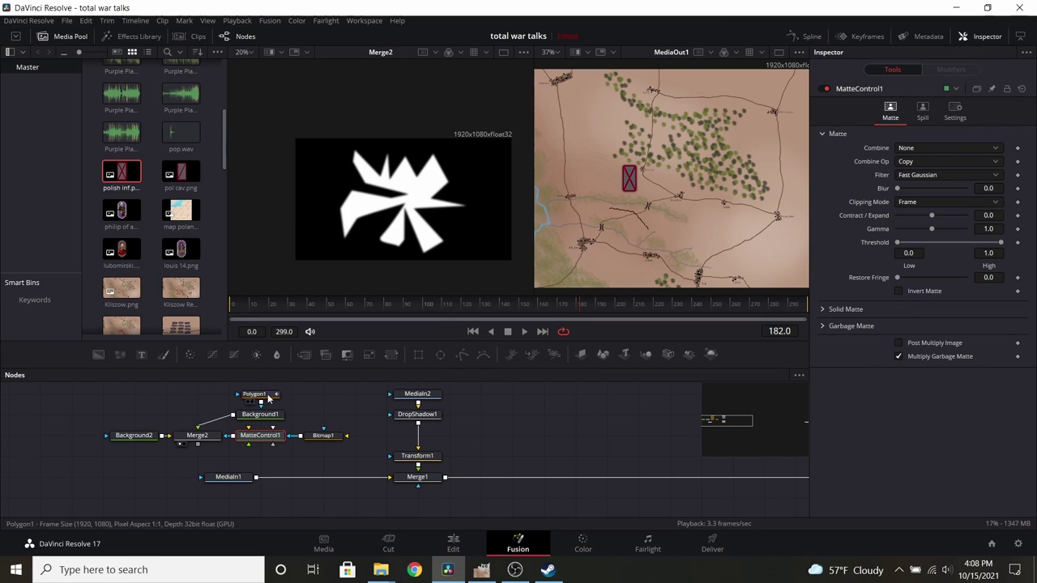
{"action": "left_click_drag", "start_coordinate": [275, 443], "coordinate": [362, 435]}
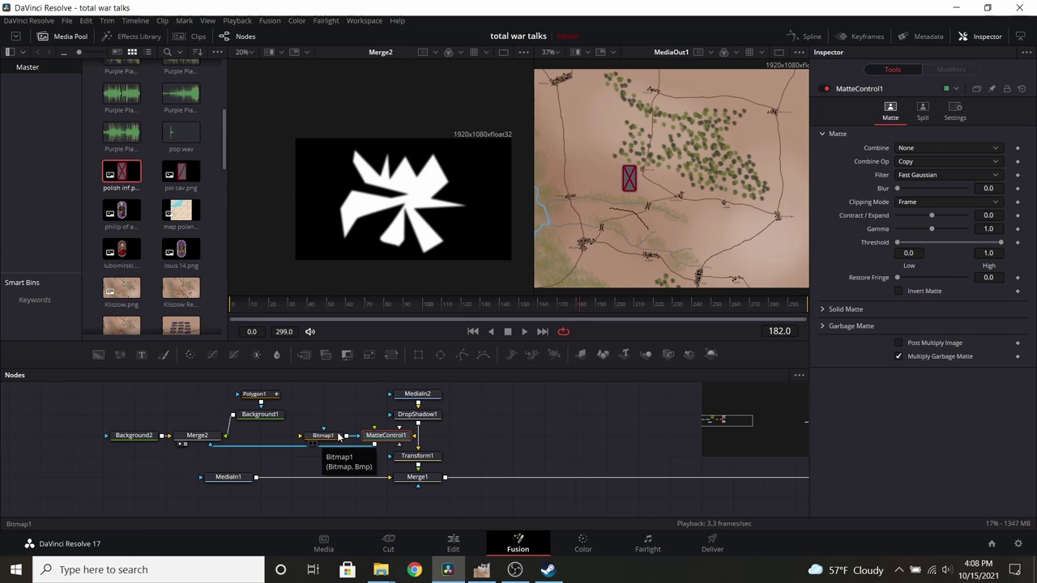
{"action": "key", "text": "ctrl+z"}
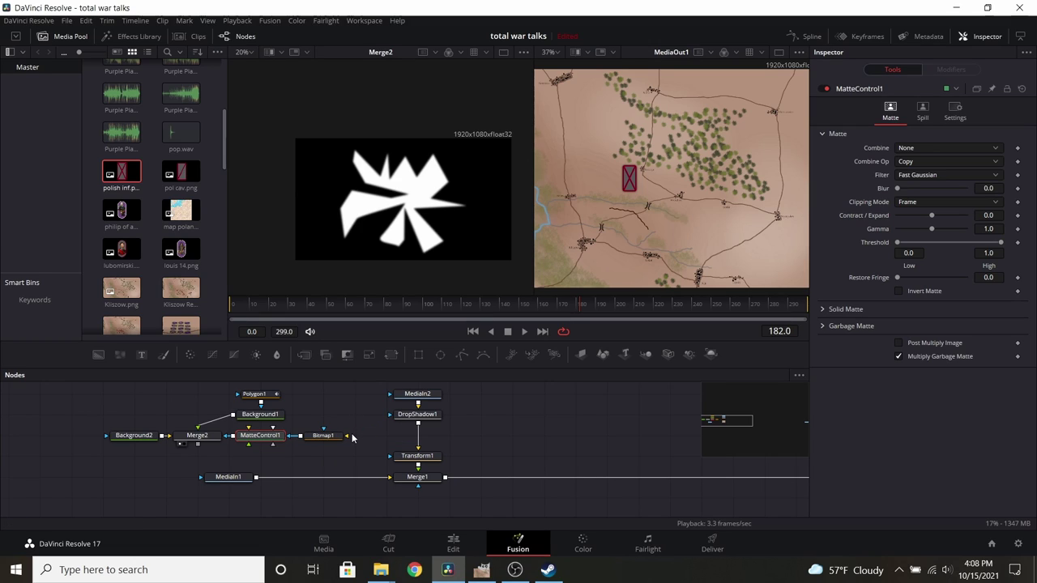
{"action": "key", "text": "ctrl+z"}
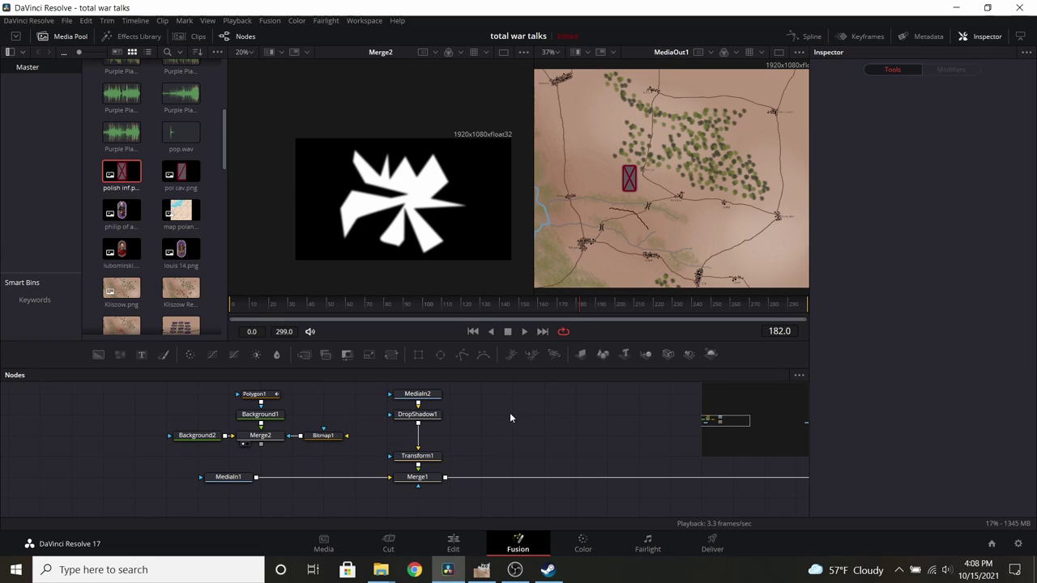
Step: Re-add Matte Control after Bitmap1 and shift the shape node group left
{"action": "key", "text": "shift+space"}
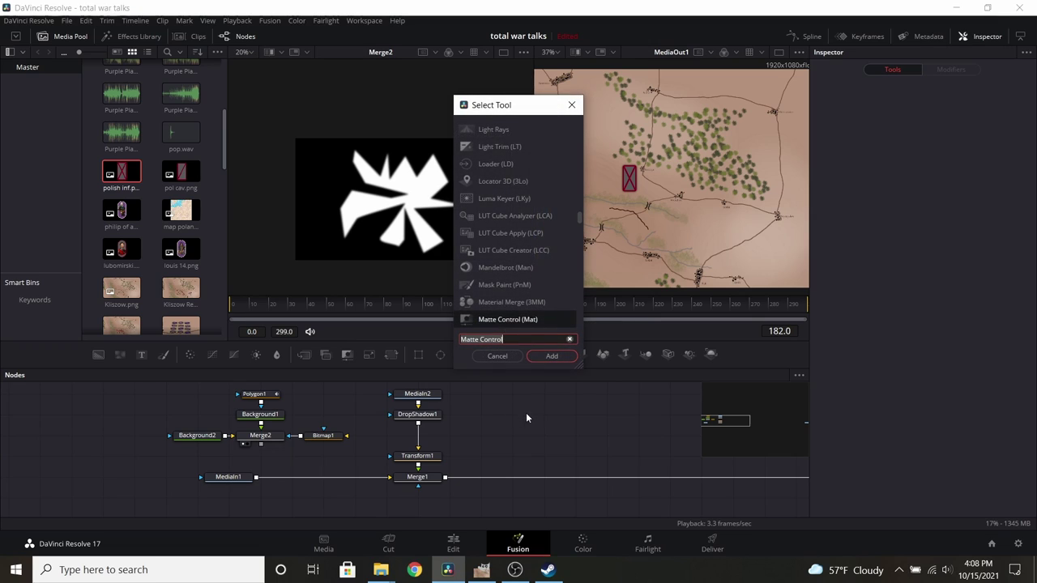
{"action": "left_click", "coordinate": [552, 357]}
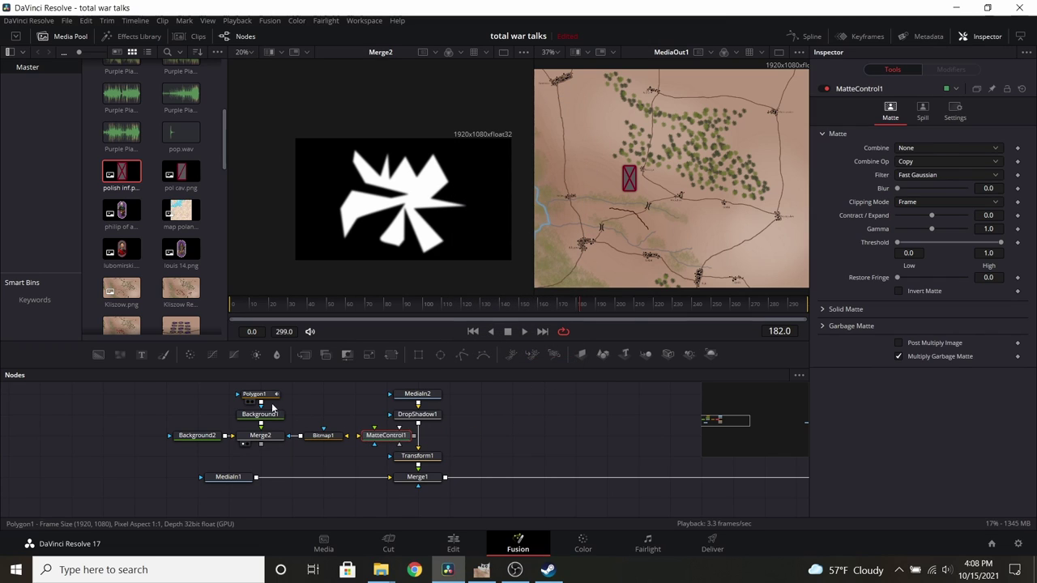
{"action": "left_click_drag", "start_coordinate": [160, 390], "coordinate": [366, 444]}
{"action": "left_click", "coordinate": [248, 429]}
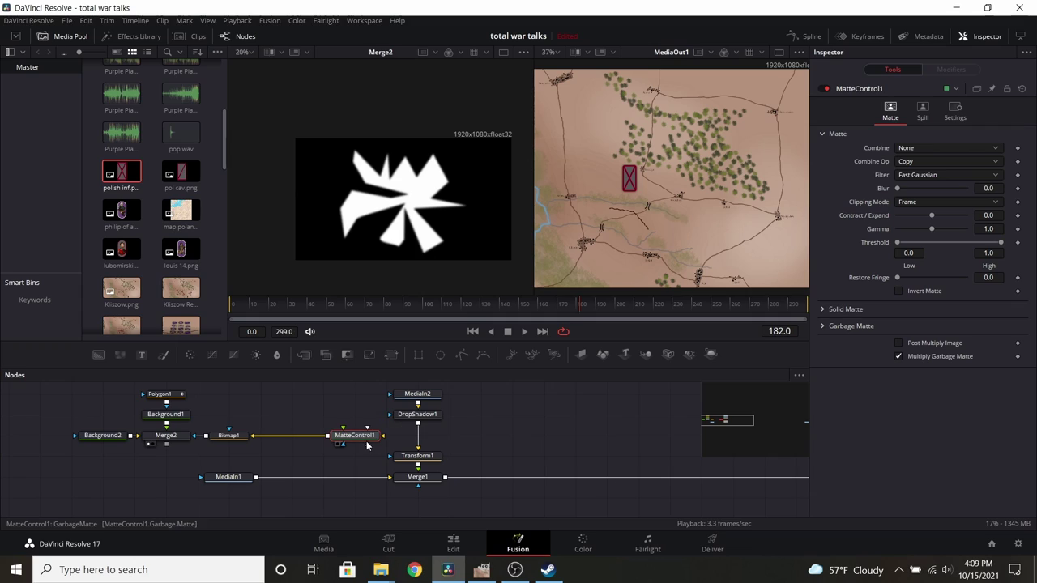
Step: Delete the DropShadow1–Transform1 link and route DropShadow1's output toward MatteControl1
{"action": "left_click", "coordinate": [417, 443]}
{"action": "key", "text": "Delete"}
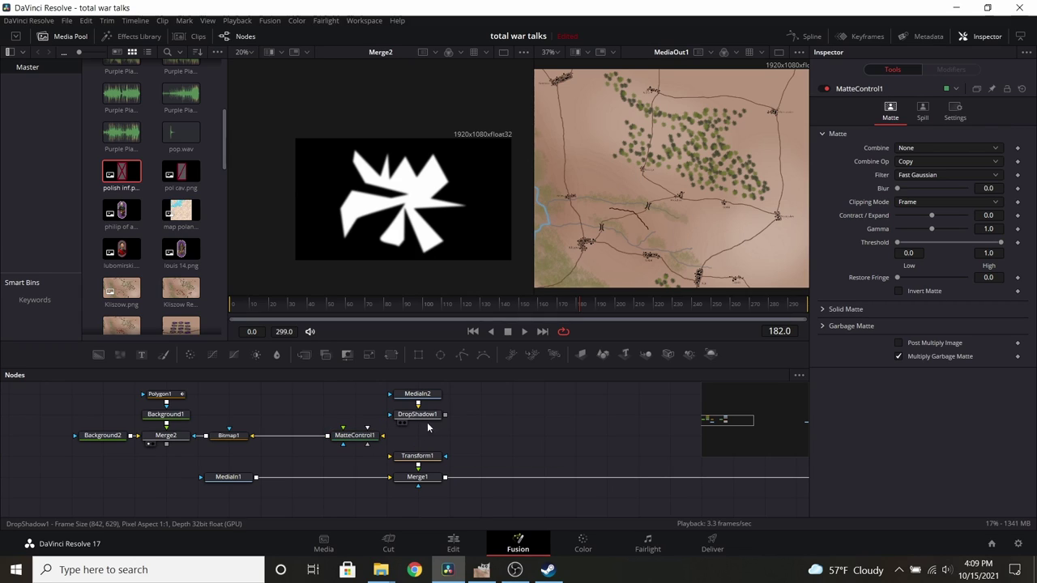
{"action": "left_click_drag", "start_coordinate": [445, 417], "coordinate": [368, 431]}
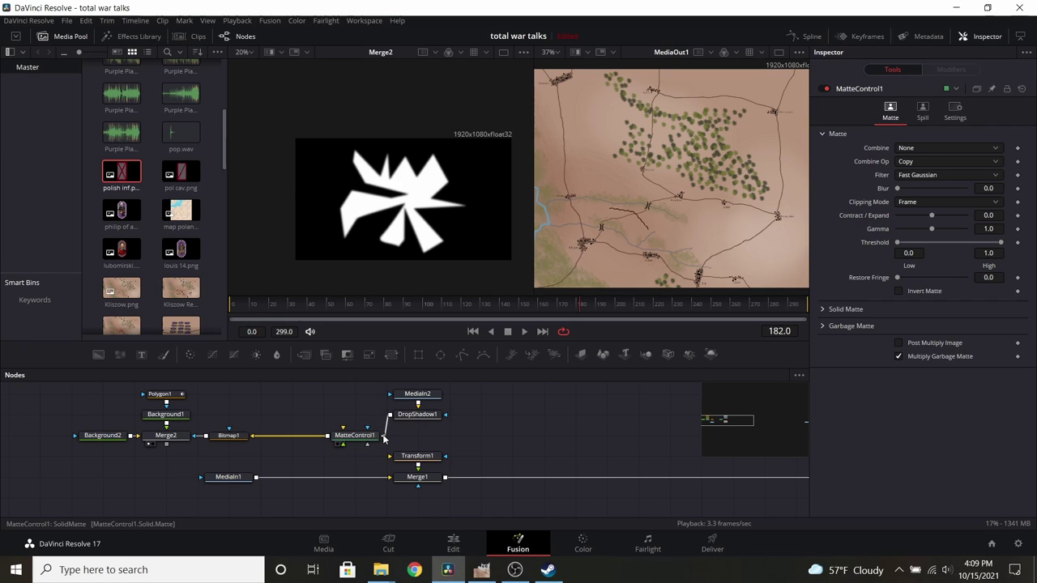
{"action": "left_click_drag", "start_coordinate": [384, 437], "coordinate": [332, 437]}
{"action": "left_click", "coordinate": [452, 542]}
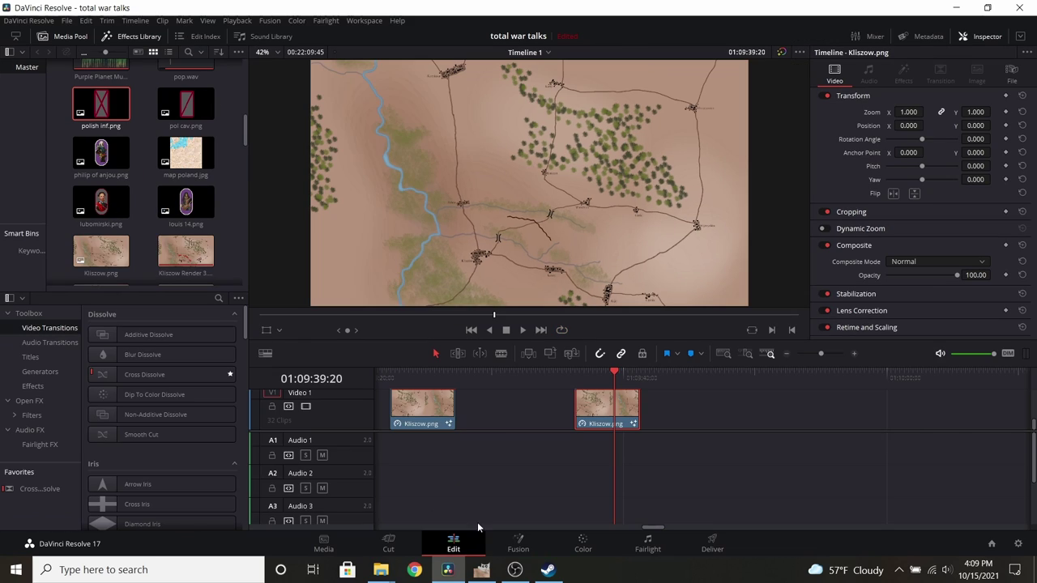
{"action": "left_click", "coordinate": [442, 374]}
{"action": "left_click", "coordinate": [518, 542]}
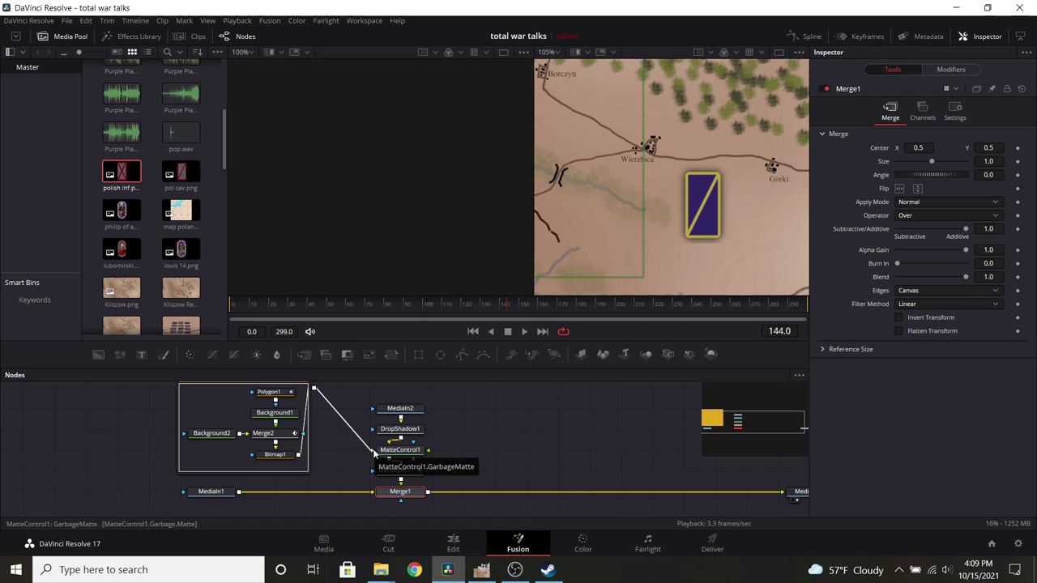
{"action": "left_click", "coordinate": [453, 544]}
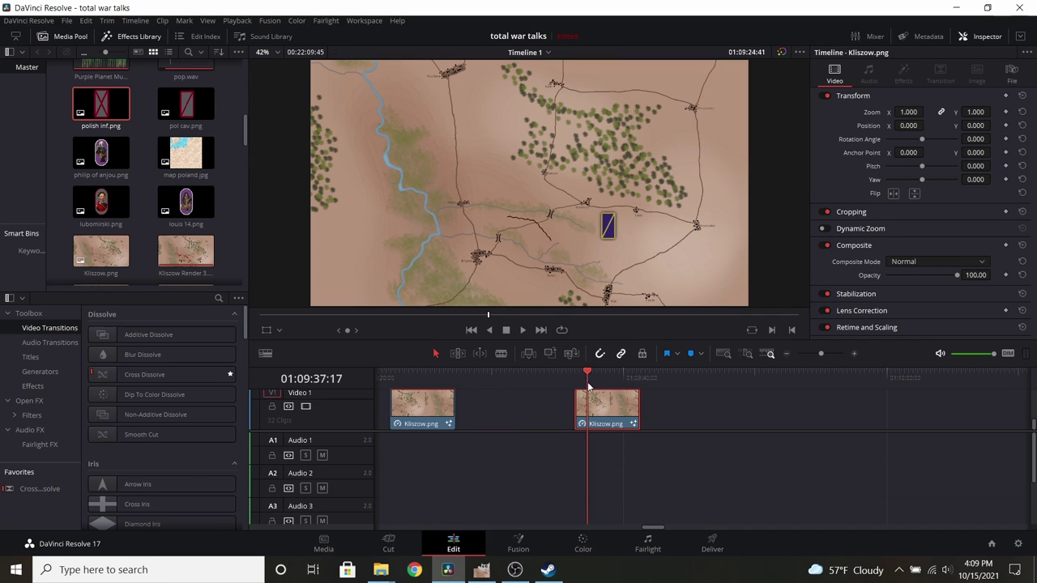
{"action": "left_click", "coordinate": [519, 544]}
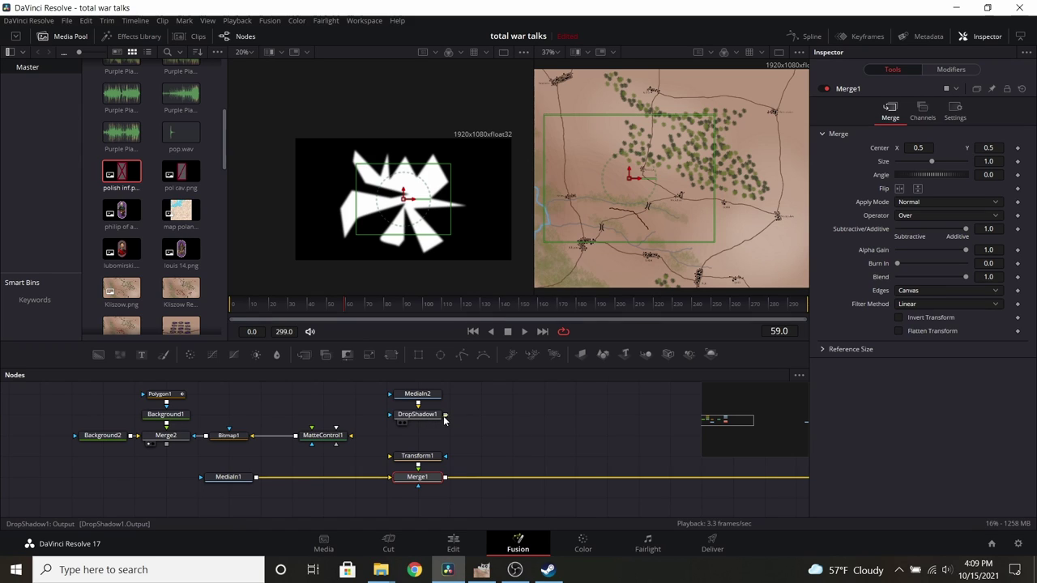
Step: Connect DropShadow1 and the Bitmap1 star shape to MatteControl1's matte inputs
{"action": "left_click_drag", "start_coordinate": [445, 416], "coordinate": [349, 434]}
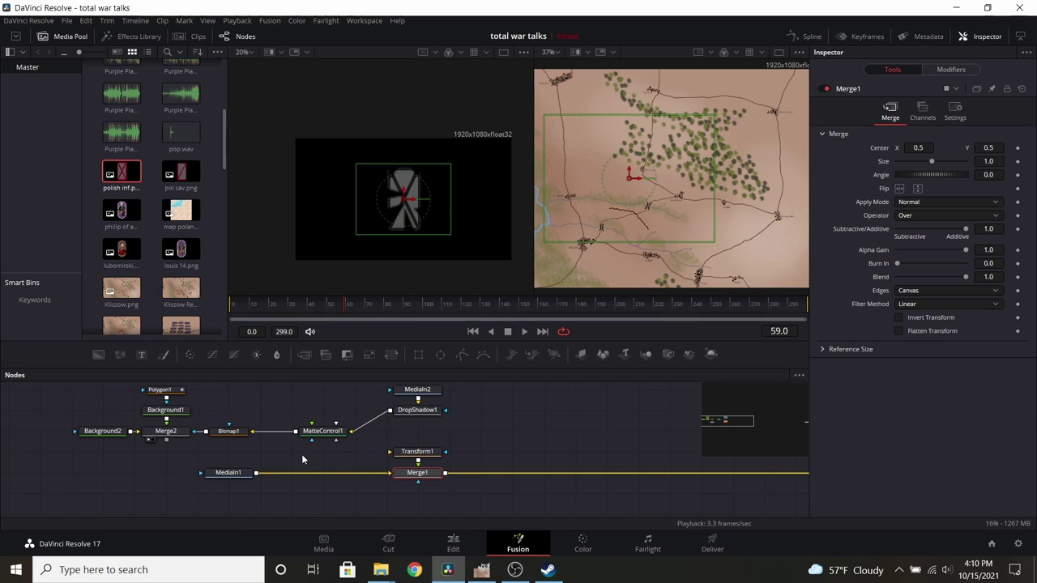
{"action": "left_click_drag", "start_coordinate": [289, 431], "coordinate": [263, 437]}
{"action": "left_click", "coordinate": [263, 438]}
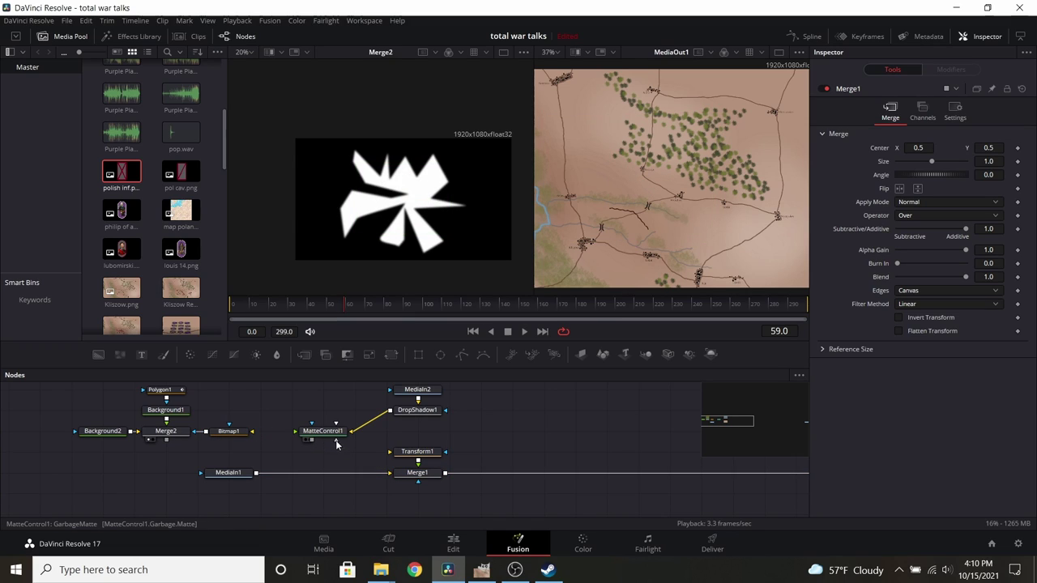
{"action": "left_click_drag", "start_coordinate": [253, 431], "coordinate": [337, 444]}
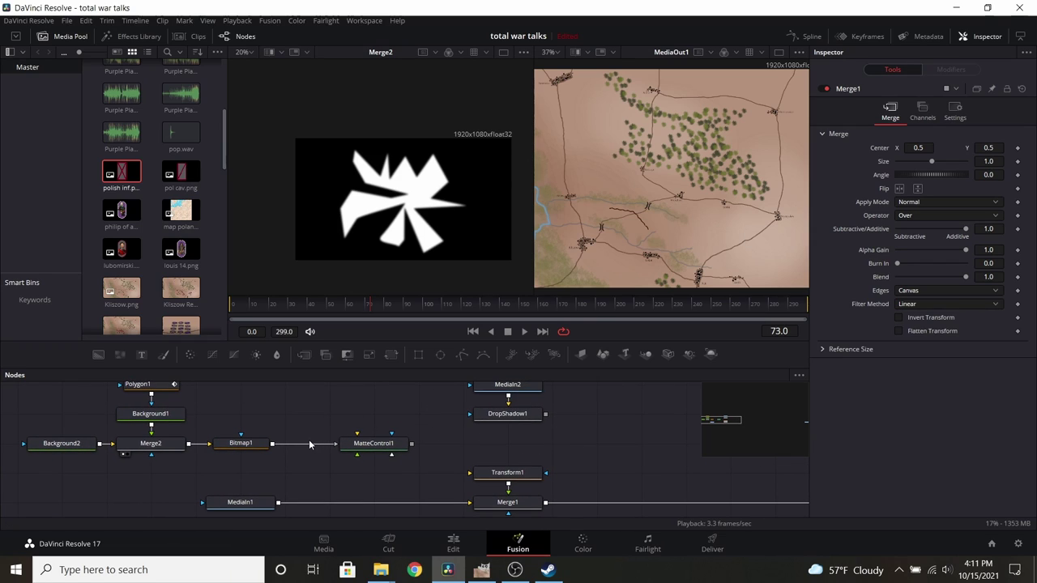
{"action": "left_click_drag", "start_coordinate": [309, 444], "coordinate": [390, 455]}
Step: Feed DropShadow1's output into MatteControl1 and place it above Transform1
{"action": "left_click_drag", "start_coordinate": [546, 414], "coordinate": [496, 479]}
{"action": "left_click_drag", "start_coordinate": [362, 445], "coordinate": [496, 455]}
{"action": "left_click", "coordinate": [496, 455]}
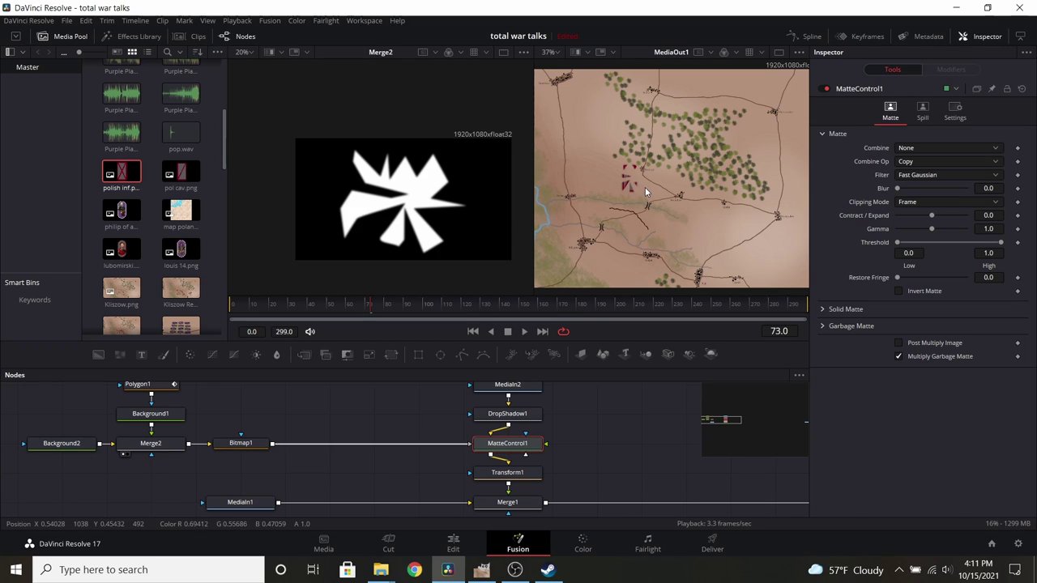
Step: Keyframe Merge2's star shape Size at 0 on frame 73
{"action": "scroll", "coordinate": [633, 173], "scroll_direction": "up", "scroll_amount": 2}
{"action": "scroll", "coordinate": [634, 174], "scroll_direction": "up", "scroll_amount": 3}
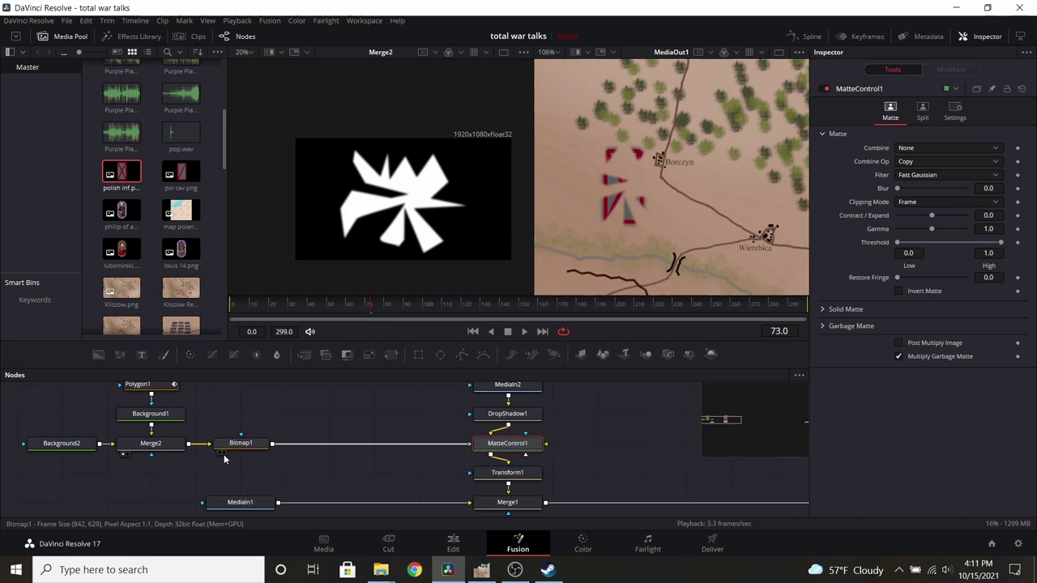
{"action": "left_click", "coordinate": [162, 444]}
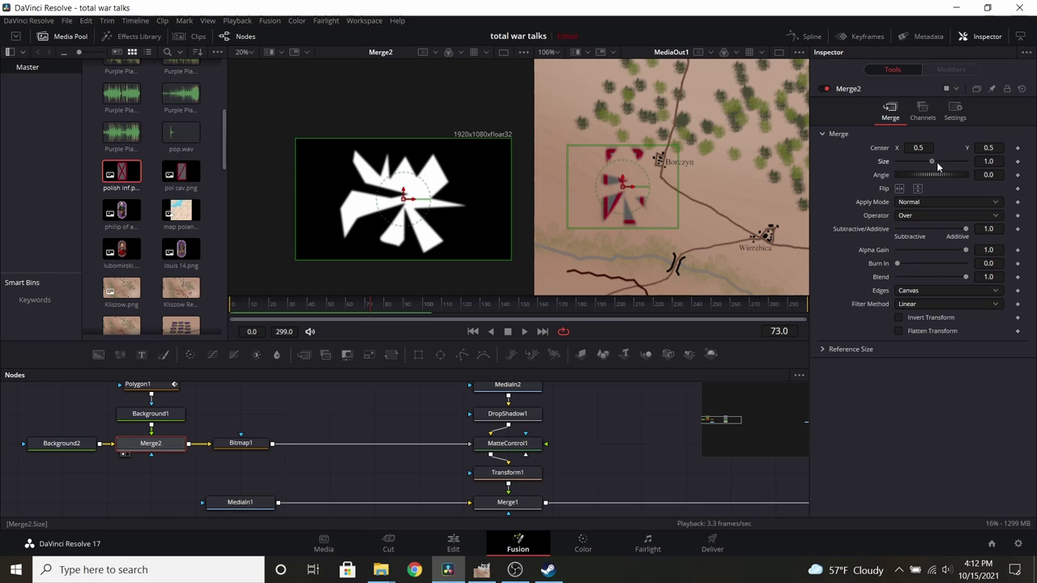
{"action": "left_click_drag", "start_coordinate": [937, 162], "coordinate": [900, 169]}
{"action": "left_click", "coordinate": [1017, 161]}
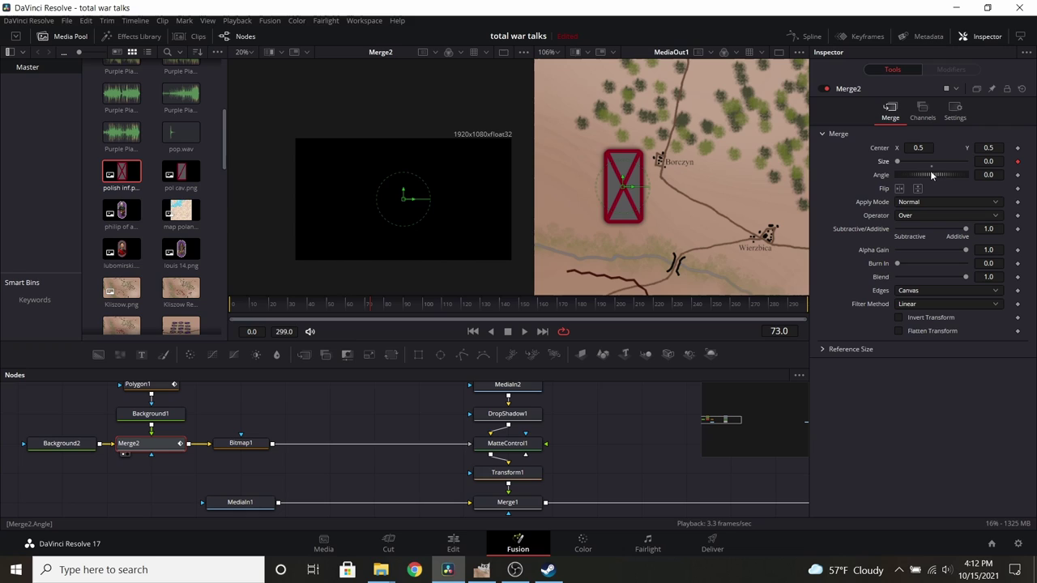
Step: At frame 79, set the star Size to 5.0 and keyframe its Center shifted up over the unit
{"action": "left_click", "coordinate": [384, 304]}
{"action": "left_click_drag", "start_coordinate": [920, 160], "coordinate": [987, 168]}
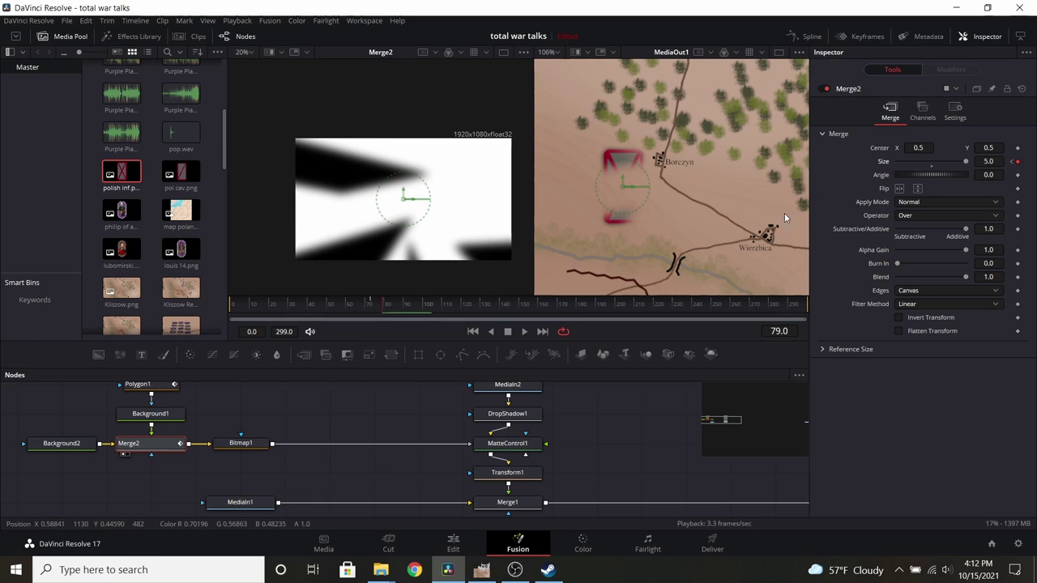
{"action": "left_click", "coordinate": [1017, 147]}
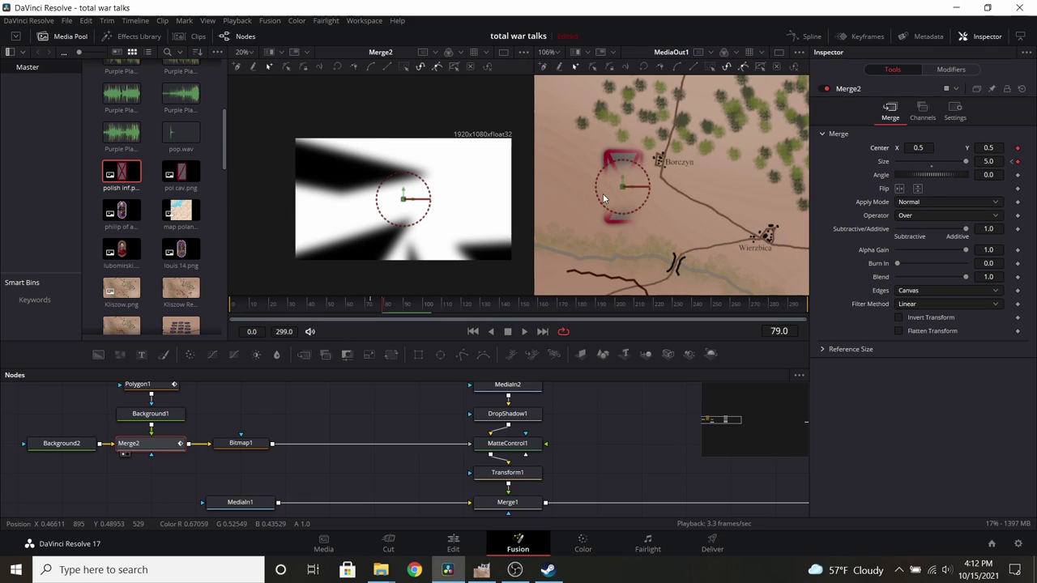
{"action": "mouse_move", "coordinate": [621, 183]}
{"action": "left_mouse_down"}
{"action": "mouse_move", "coordinate": [590, 177]}
{"action": "mouse_move", "coordinate": [622, 179]}
{"action": "mouse_move", "coordinate": [610, 177]}
{"action": "left_mouse_up"}
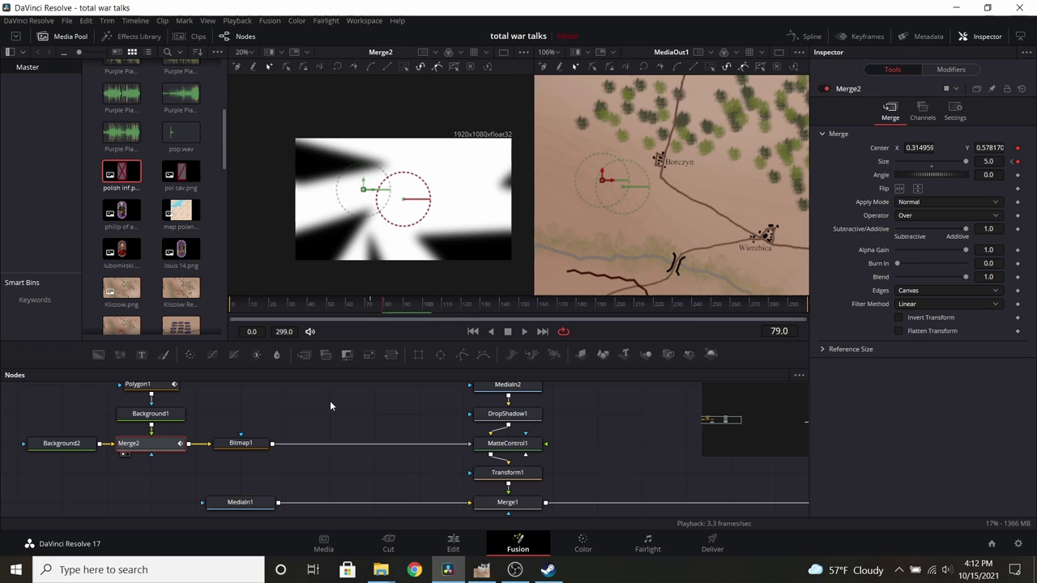
{"action": "left_click", "coordinate": [361, 312]}
{"action": "key", "text": "space"}
{"action": "left_click", "coordinate": [371, 306]}
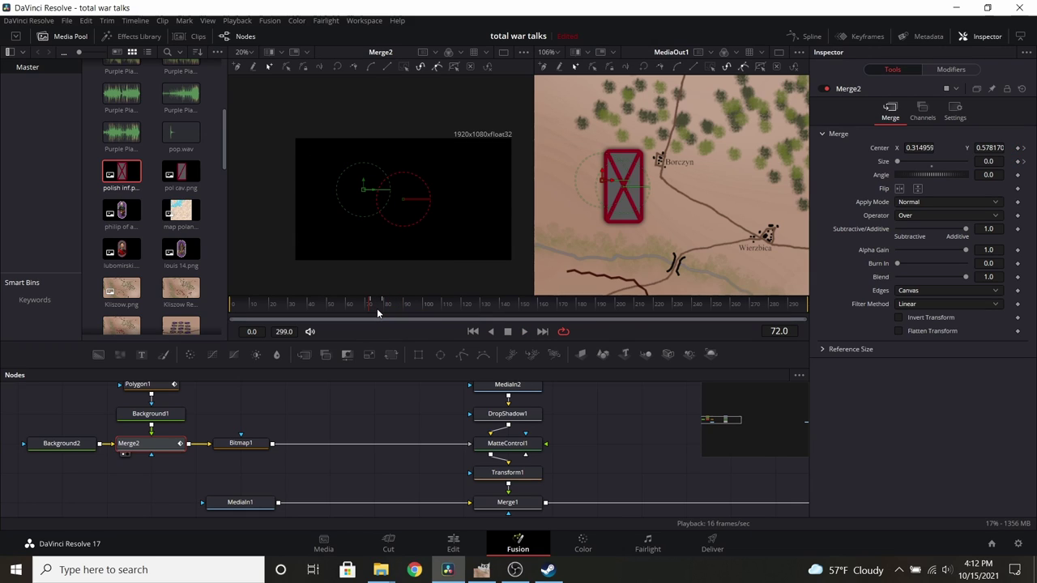
{"action": "key", "text": "space"}
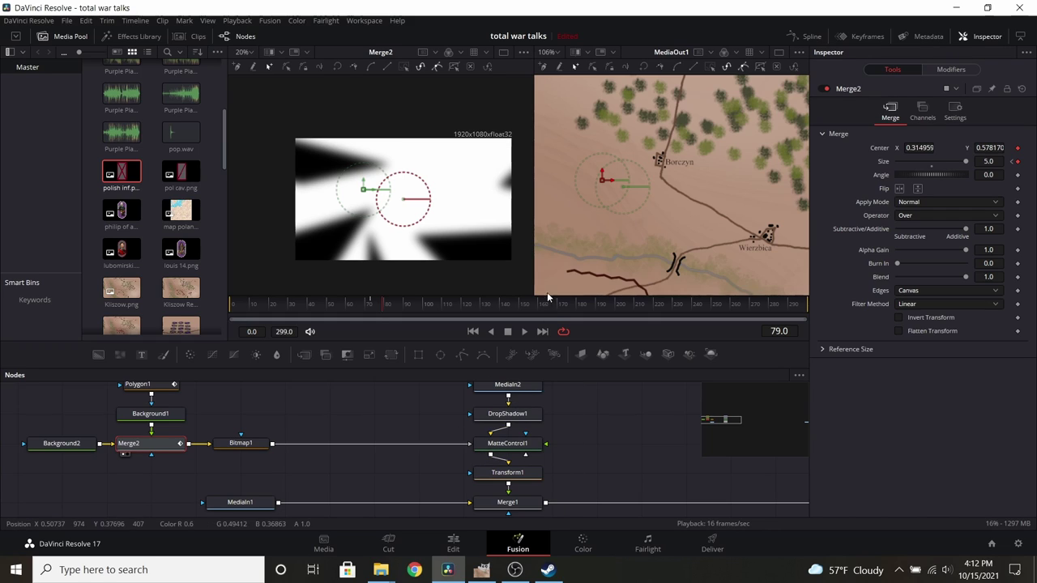
{"action": "left_click", "coordinate": [1012, 161]}
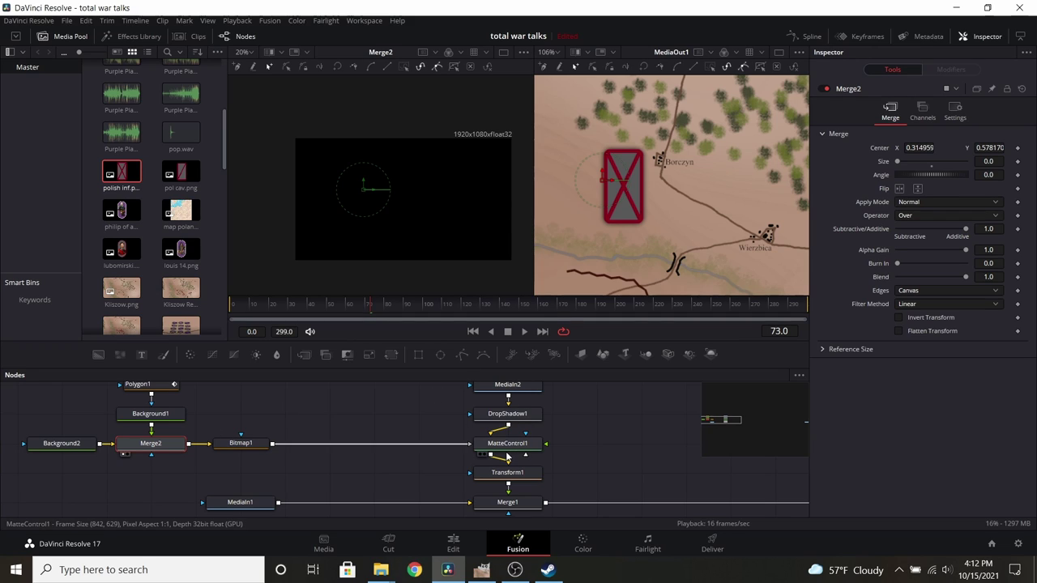
Step: Shift the five star nodes right and give Merge2's star Size 0.32, centred at X 0.495, Y 0.493
{"action": "left_click_drag", "start_coordinate": [56, 411], "coordinate": [400, 454]}
{"action": "left_click", "coordinate": [296, 444]}
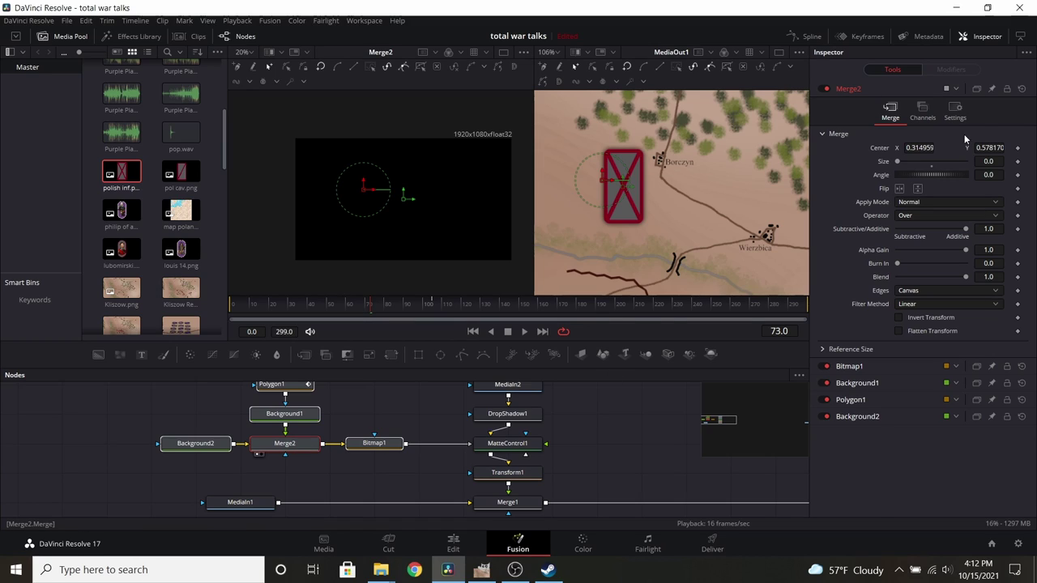
{"action": "left_click_drag", "start_coordinate": [898, 162], "coordinate": [901, 162]}
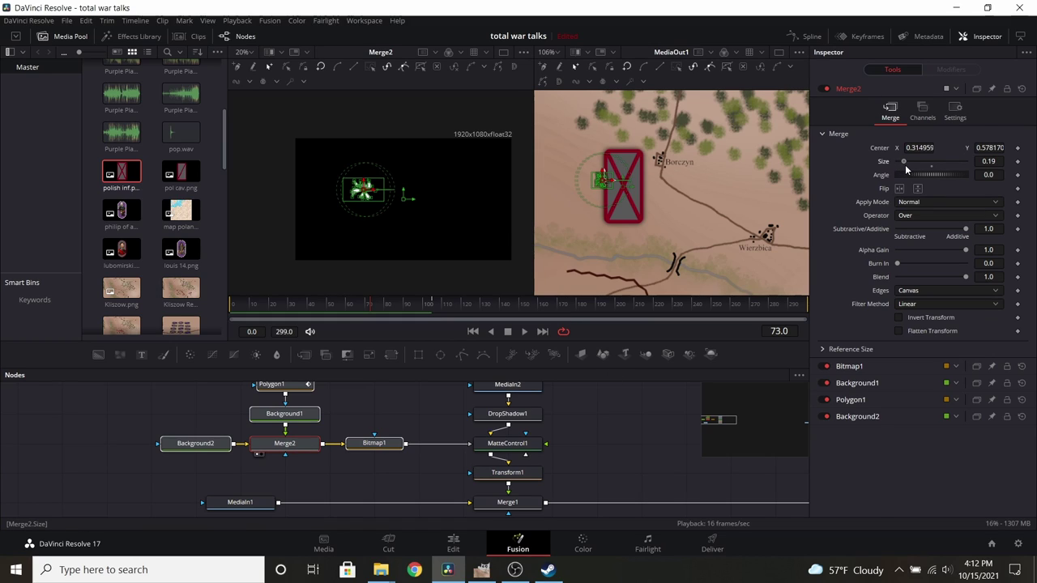
{"action": "left_click_drag", "start_coordinate": [904, 165], "coordinate": [902, 165]}
{"action": "left_click_drag", "start_coordinate": [615, 184], "coordinate": [634, 195]}
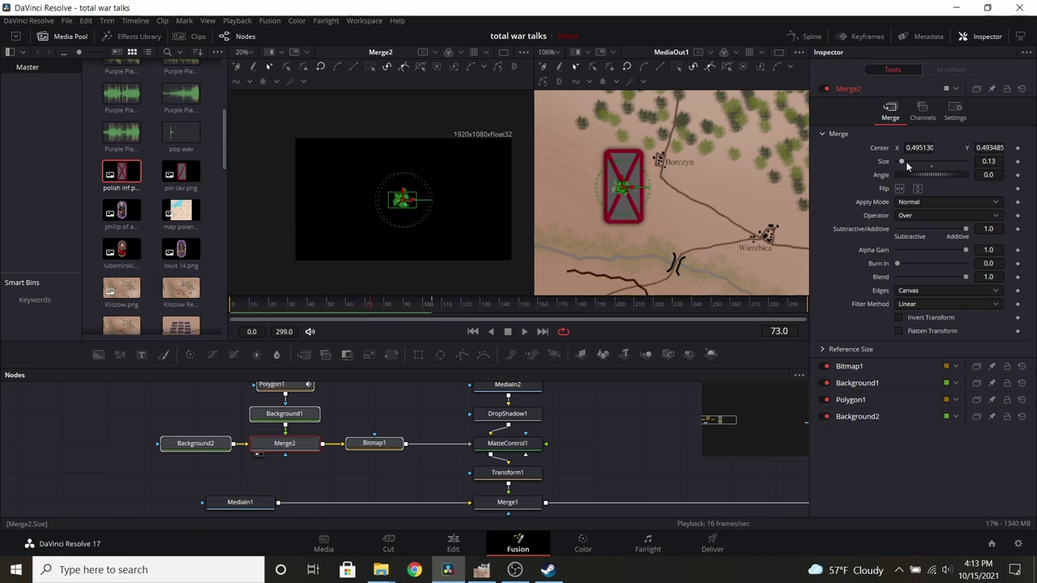
{"action": "left_click_drag", "start_coordinate": [906, 161], "coordinate": [909, 163]}
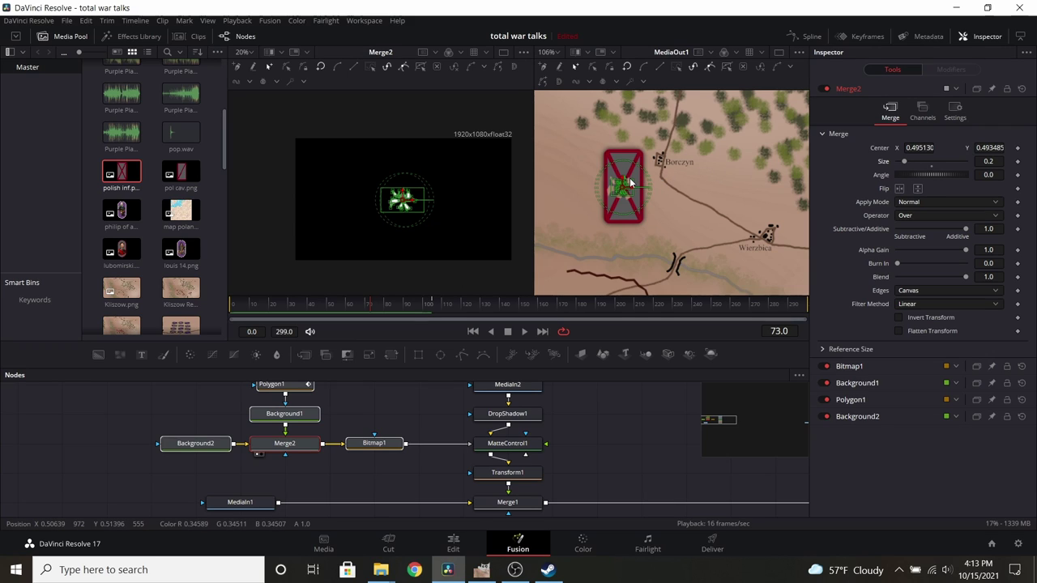
{"action": "mouse_move", "coordinate": [630, 180]}
{"action": "left_mouse_down"}
{"action": "mouse_move", "coordinate": [635, 160]}
{"action": "mouse_move", "coordinate": [633, 172]}
{"action": "left_mouse_up"}
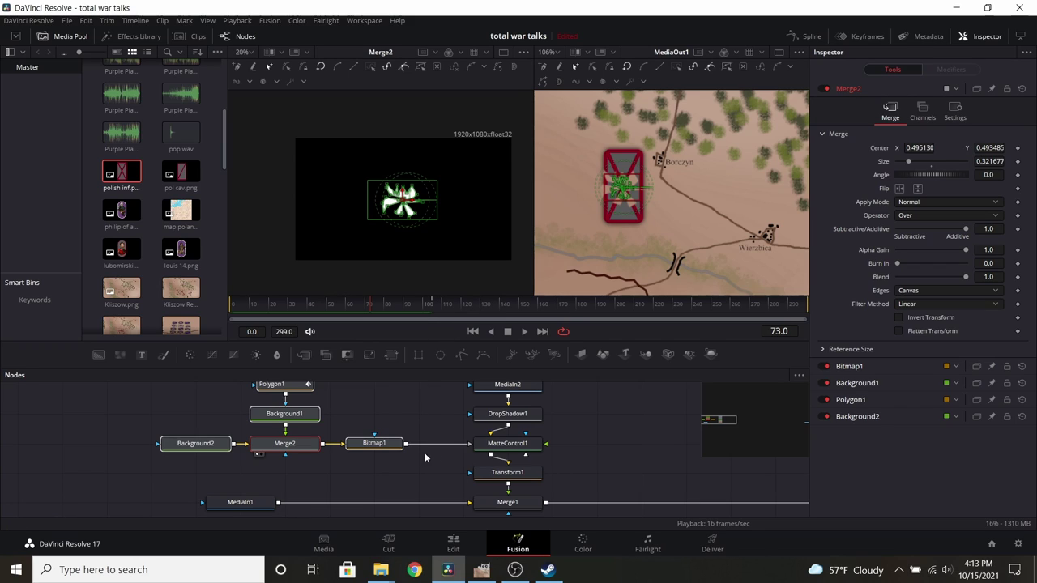
Step: Move Transform1's unit icon to Center X 0.637757 on Borczyn and rotate it about 85°
{"action": "left_click", "coordinate": [514, 477]}
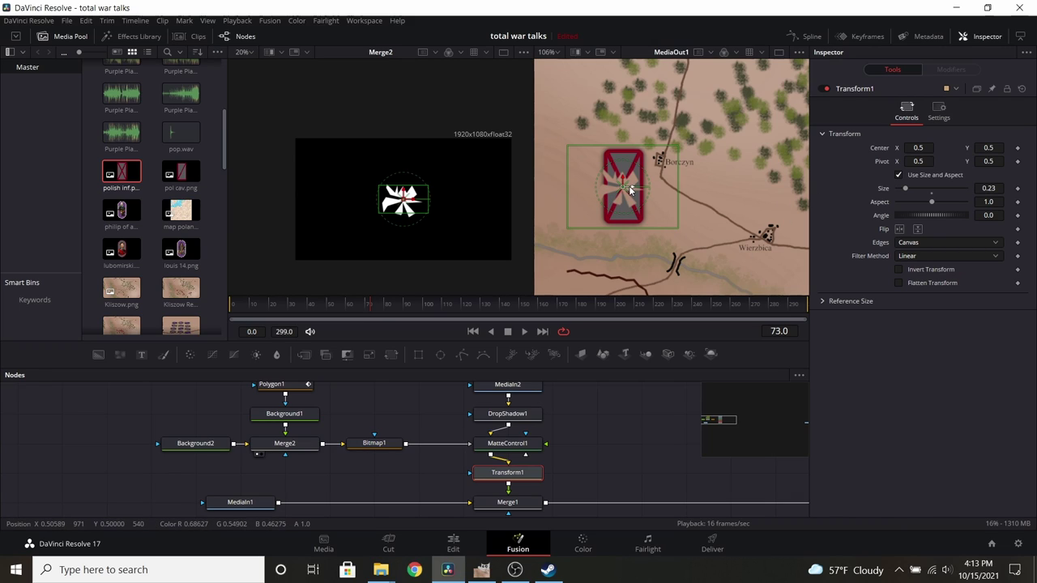
{"action": "left_click_drag", "start_coordinate": [631, 185], "coordinate": [698, 209]}
{"action": "left_click_drag", "start_coordinate": [705, 168], "coordinate": [658, 174]}
Step: Box-select the five star-shape nodes on the left
{"action": "scroll", "coordinate": [411, 401], "scroll_direction": "down", "scroll_amount": 3}
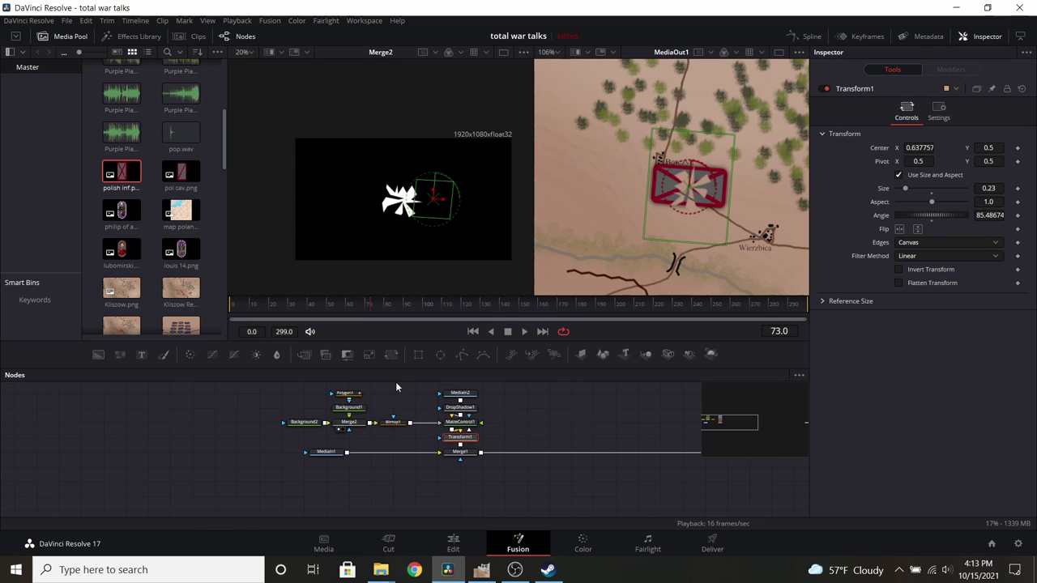
{"action": "left_click_drag", "start_coordinate": [280, 384], "coordinate": [420, 444]}
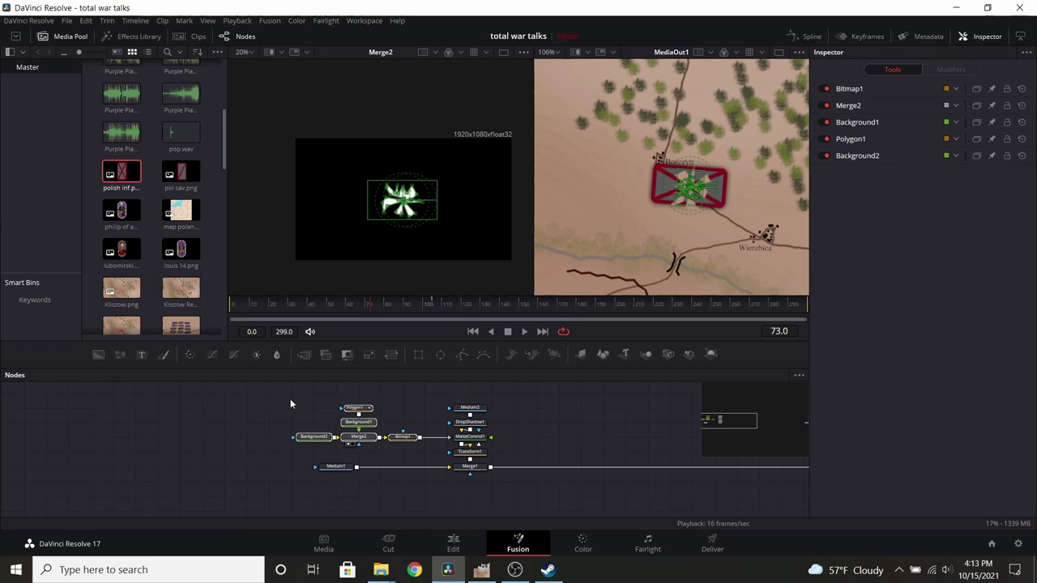
{"action": "left_click_drag", "start_coordinate": [285, 398], "coordinate": [431, 452]}
Step: Group the selected star-shape nodes, rename the group 'shatter control', and select the five unit-icon nodes
{"action": "key", "text": "ctrl+g"}
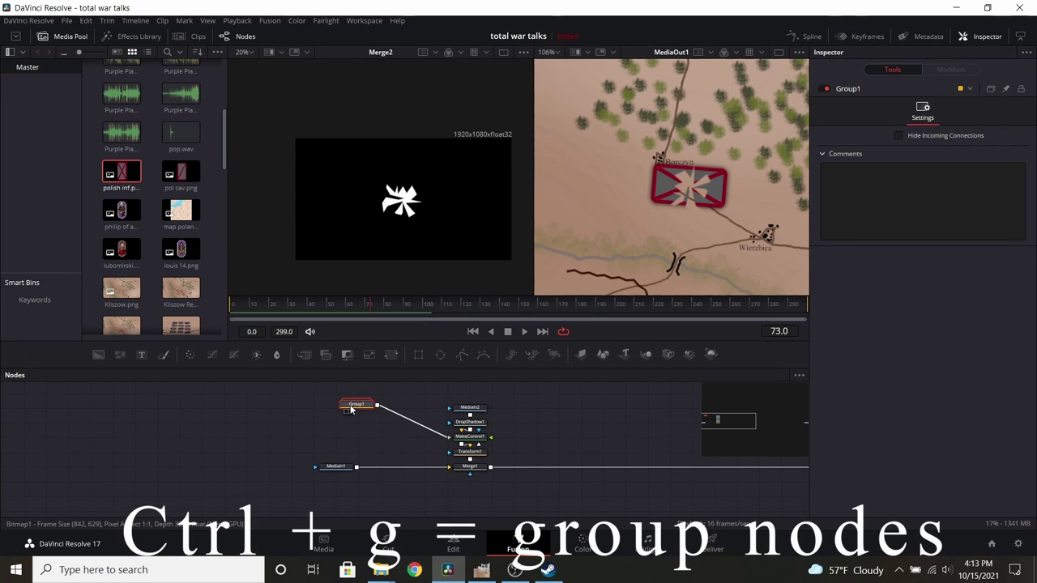
{"action": "left_click_drag", "start_coordinate": [368, 418], "coordinate": [404, 437]}
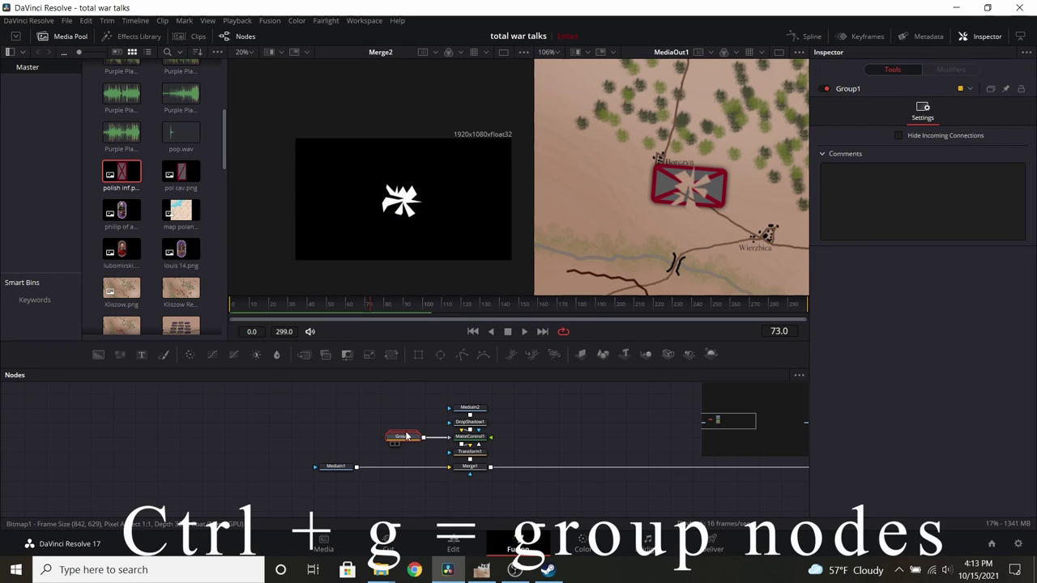
{"action": "right_click", "coordinate": [407, 437]}
{"action": "left_click", "coordinate": [409, 438]}
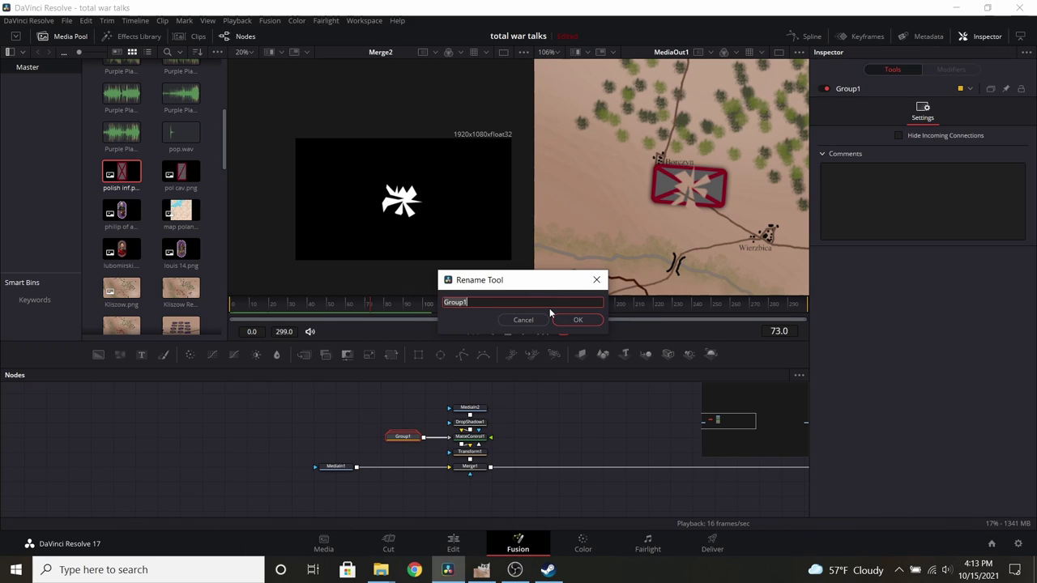
{"action": "type", "text": "shatter control"}
{"action": "key", "text": "Return"}
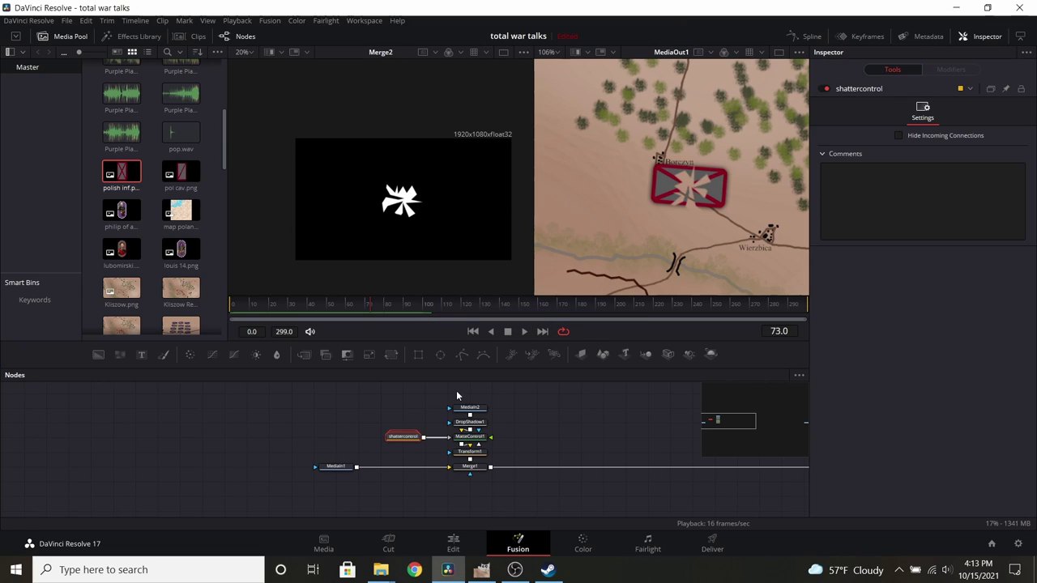
{"action": "left_click_drag", "start_coordinate": [427, 390], "coordinate": [490, 491]}
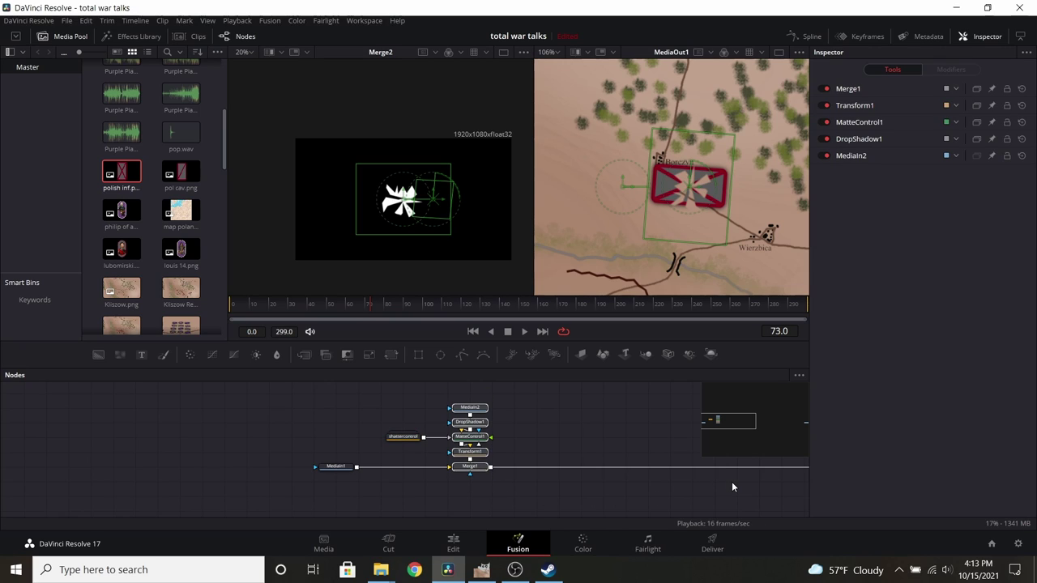
Step: Group the unit-icon nodes into Group1 between MediaIn1 and the output, beside shattercontrol
{"action": "key", "text": "ctrl+g"}
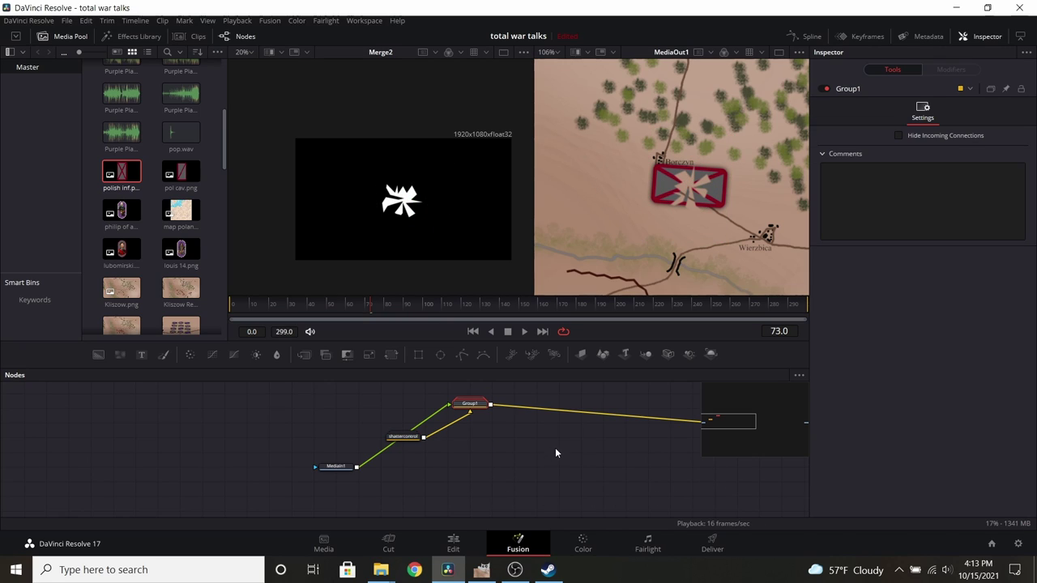
{"action": "left_click_drag", "start_coordinate": [464, 404], "coordinate": [466, 460]}
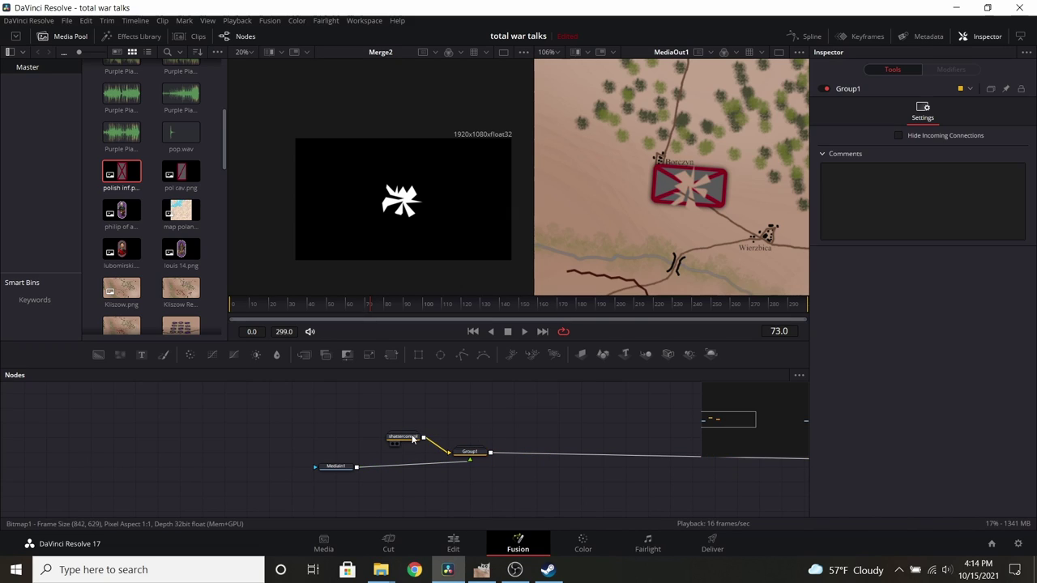
{"action": "left_click_drag", "start_coordinate": [413, 438], "coordinate": [479, 437]}
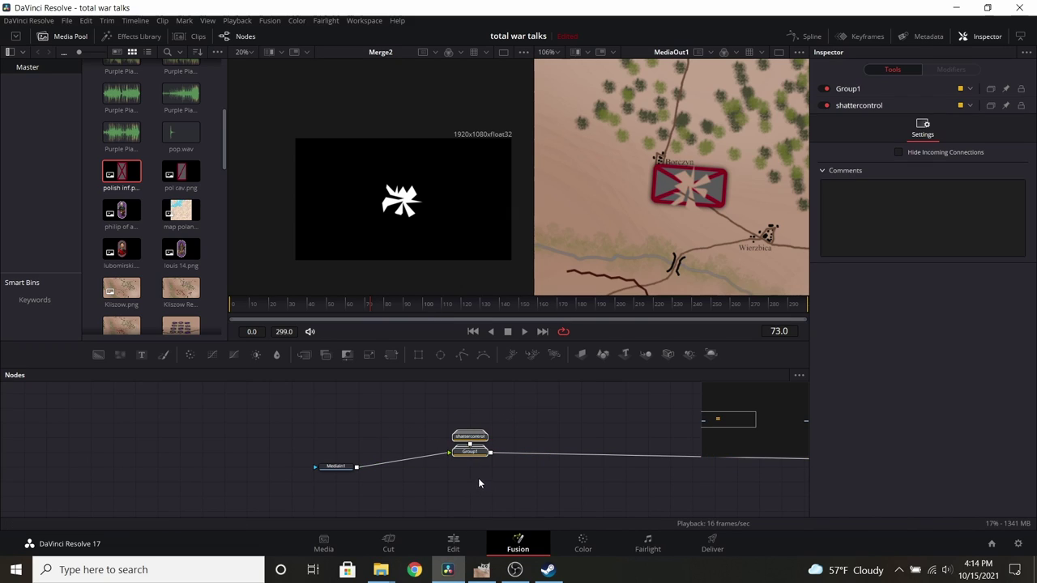
{"action": "left_click_drag", "start_coordinate": [555, 471], "coordinate": [446, 478]}
Step: Copy shattercontrol and Group1 together and paste three copies
{"action": "left_click_drag", "start_coordinate": [279, 422], "coordinate": [392, 500]}
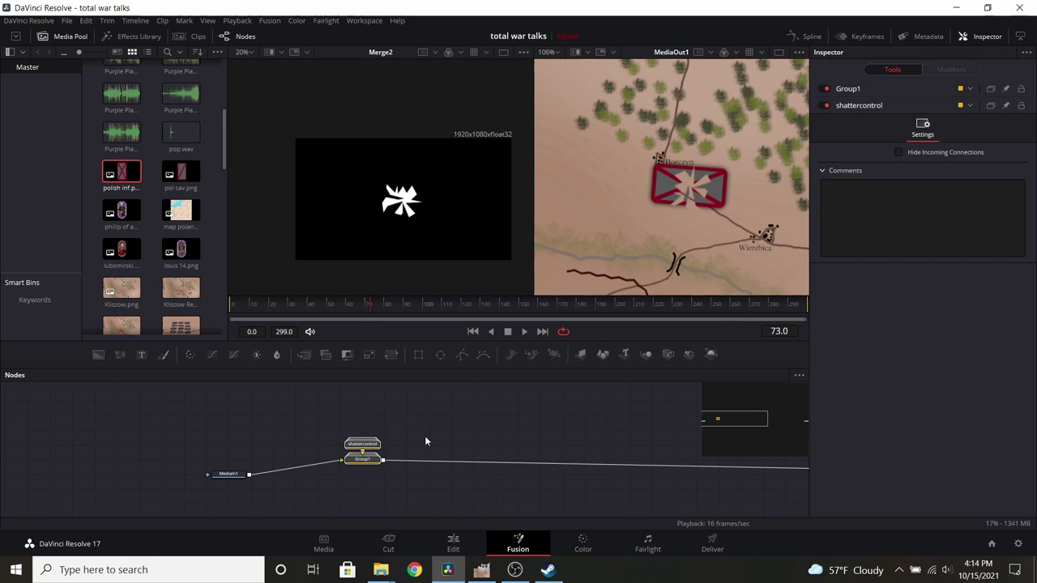
{"action": "key", "text": "ctrl+c"}
{"action": "key", "text": "ctrl+v"}
{"action": "key", "text": "ctrl+v"}
{"action": "key", "text": "ctrl+v"}
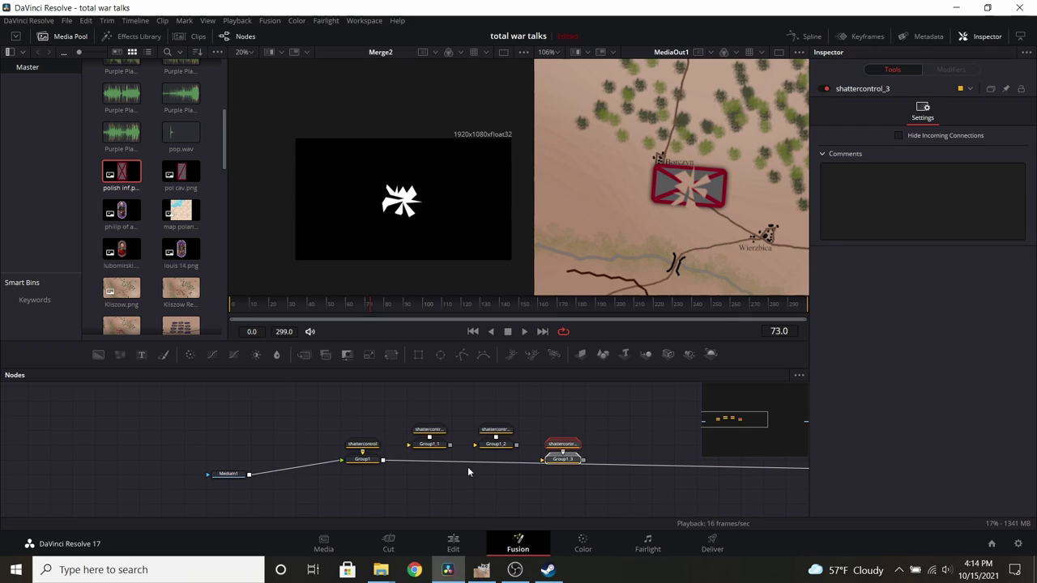
Step: Chain Group1_2 into Group1_3 and connect Group1_3 to MediaOut1
{"action": "mouse_move", "coordinate": [468, 462]}
{"action": "left_mouse_down"}
{"action": "mouse_move", "coordinate": [372, 468]}
{"action": "mouse_move", "coordinate": [407, 445]}
{"action": "mouse_move", "coordinate": [541, 459]}
{"action": "left_mouse_up"}
{"action": "left_click_drag", "start_coordinate": [691, 494], "coordinate": [257, 483]}
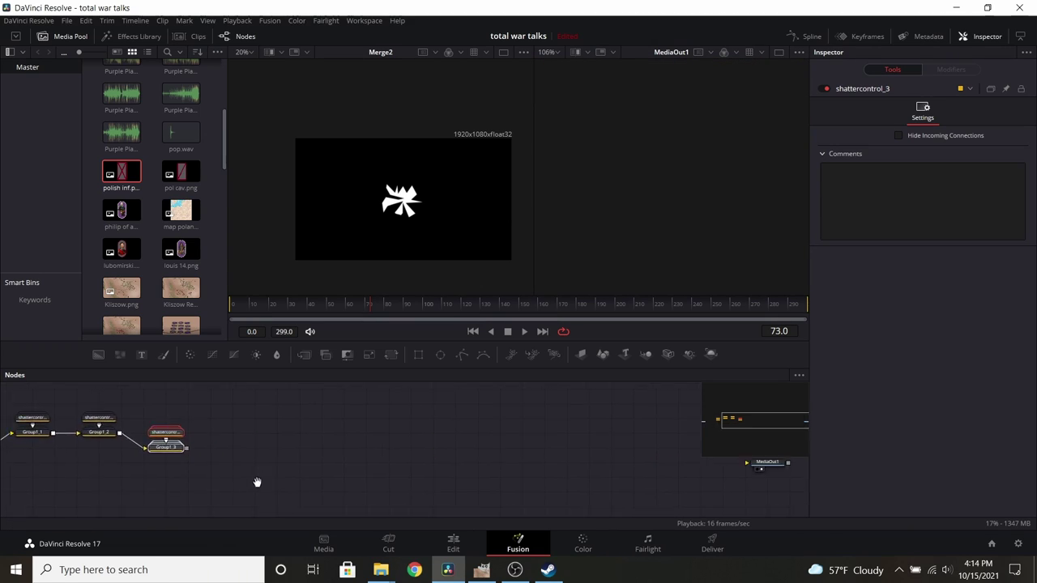
{"action": "left_click_drag", "start_coordinate": [169, 451], "coordinate": [738, 466]}
{"action": "left_click_drag", "start_coordinate": [316, 415], "coordinate": [624, 433]}
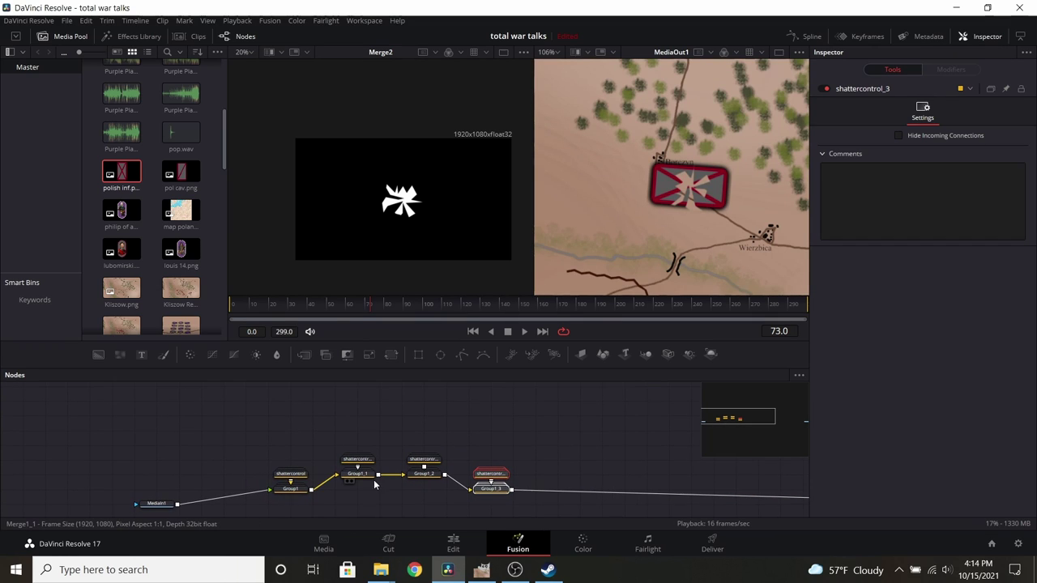
Step: Move the first copied unit left and the second right of the original via their Transform nodes
{"action": "left_click", "coordinate": [349, 481]}
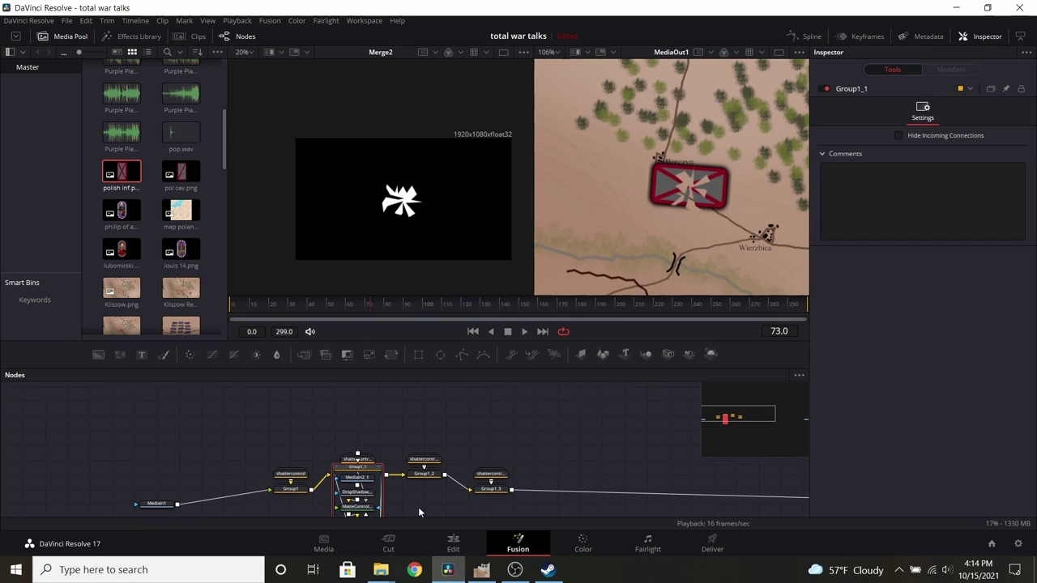
{"action": "left_click_drag", "start_coordinate": [418, 512], "coordinate": [409, 451]}
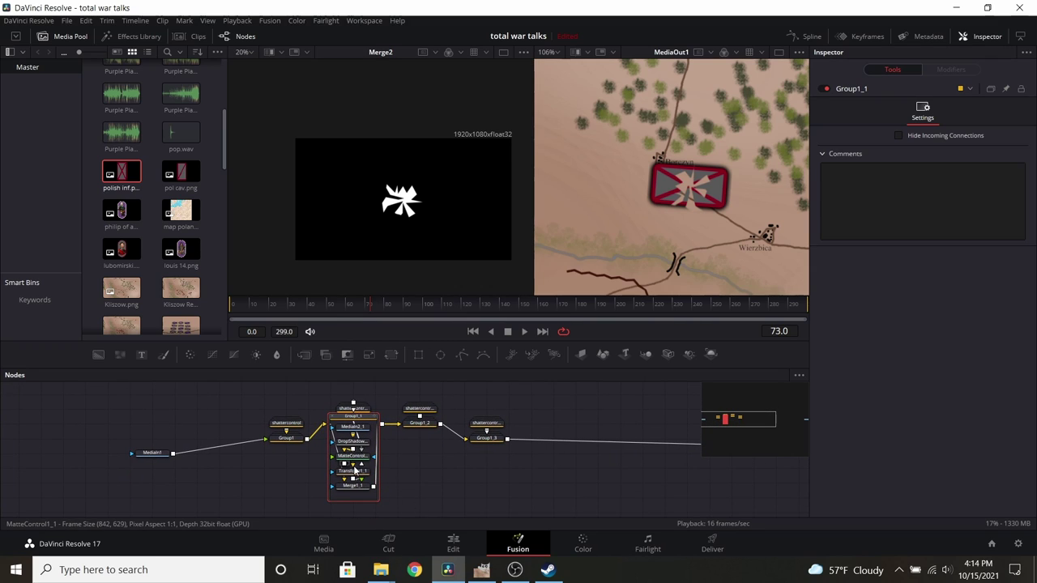
{"action": "left_click", "coordinate": [354, 470]}
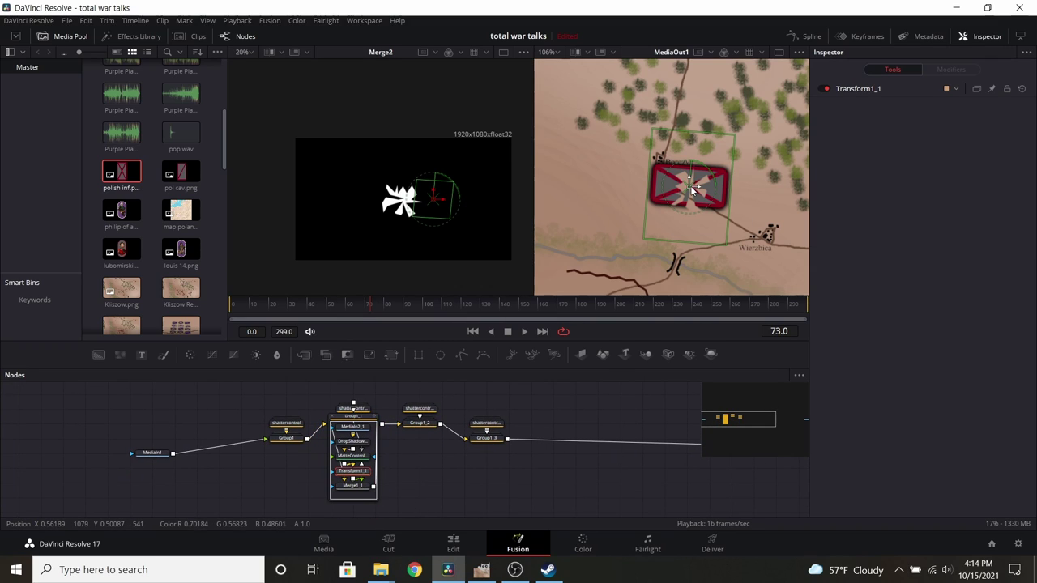
{"action": "left_click_drag", "start_coordinate": [689, 185], "coordinate": [580, 184]}
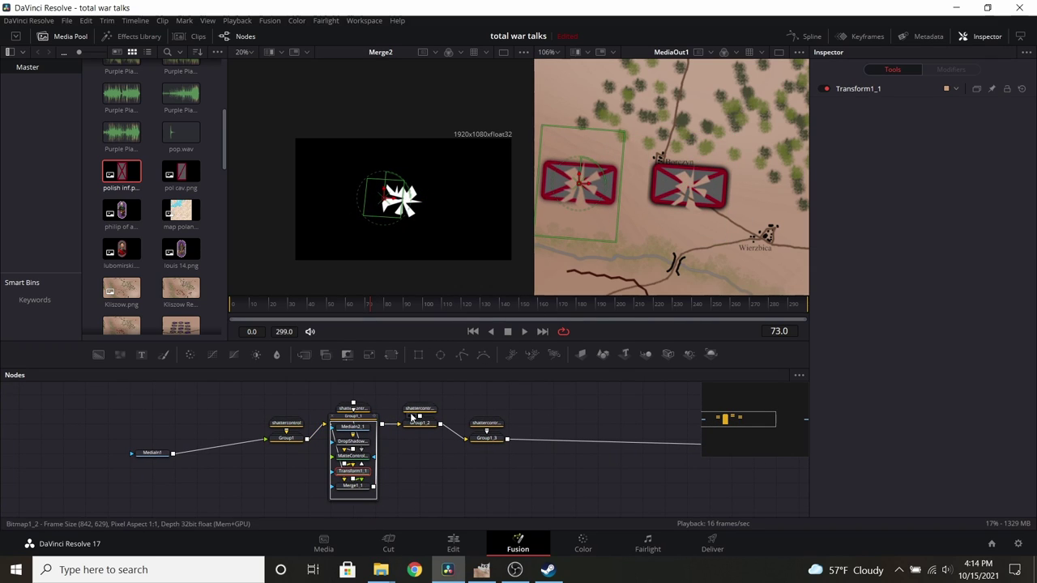
{"action": "left_click", "coordinate": [330, 420]}
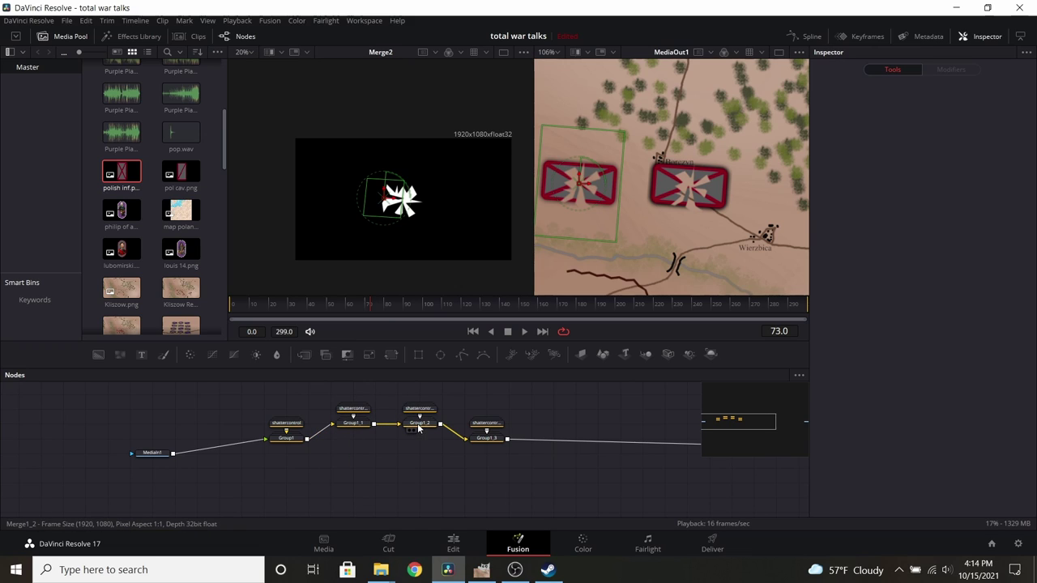
{"action": "left_click", "coordinate": [418, 430]}
{"action": "left_click", "coordinate": [418, 474]}
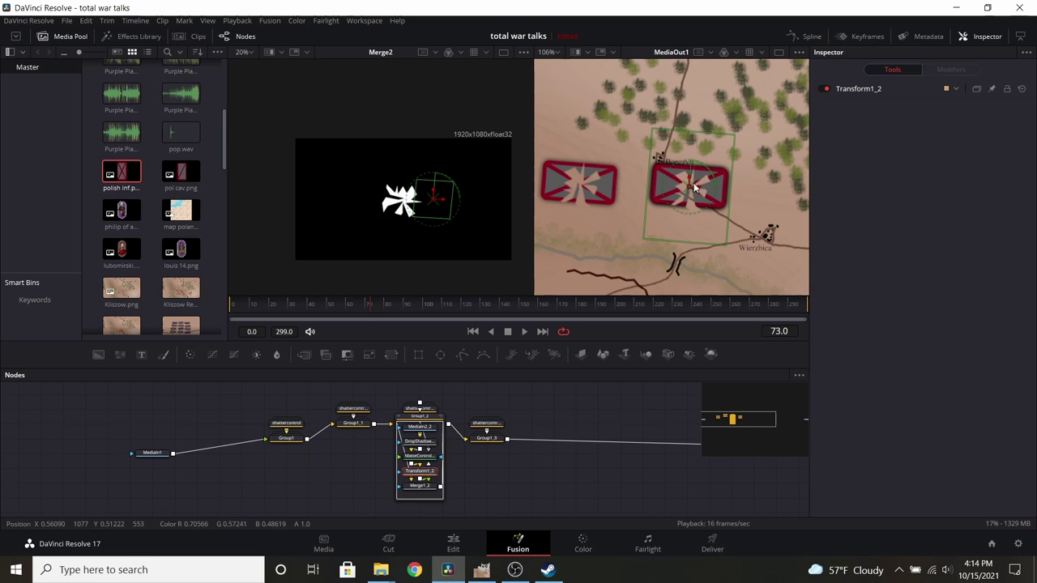
{"action": "left_click_drag", "start_coordinate": [689, 185], "coordinate": [776, 198]}
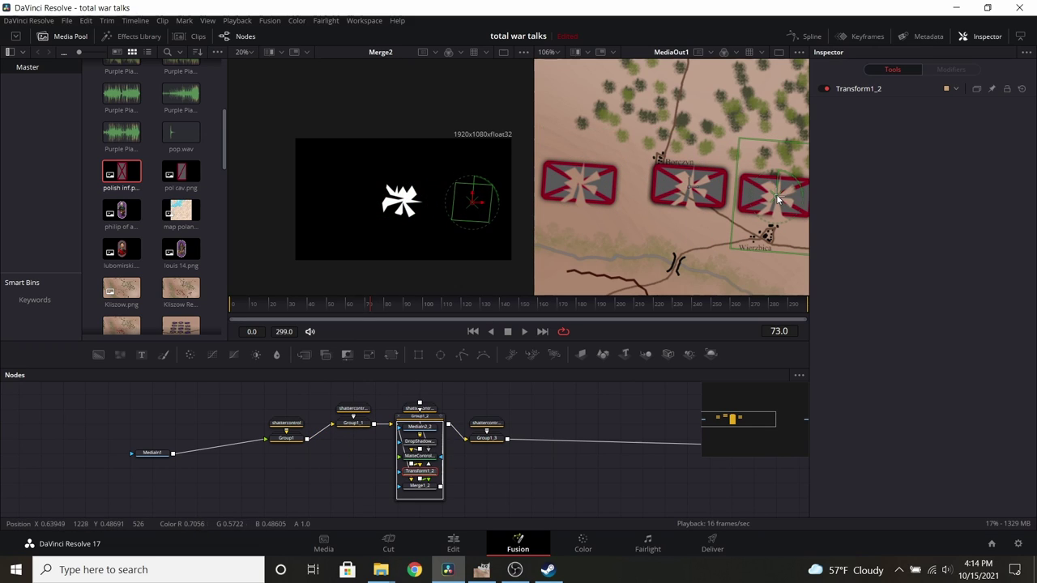
Step: Move the third copied unit above the others with Transform1_3 and recentre the view
{"action": "left_click", "coordinate": [483, 441]}
{"action": "left_click", "coordinate": [486, 486]}
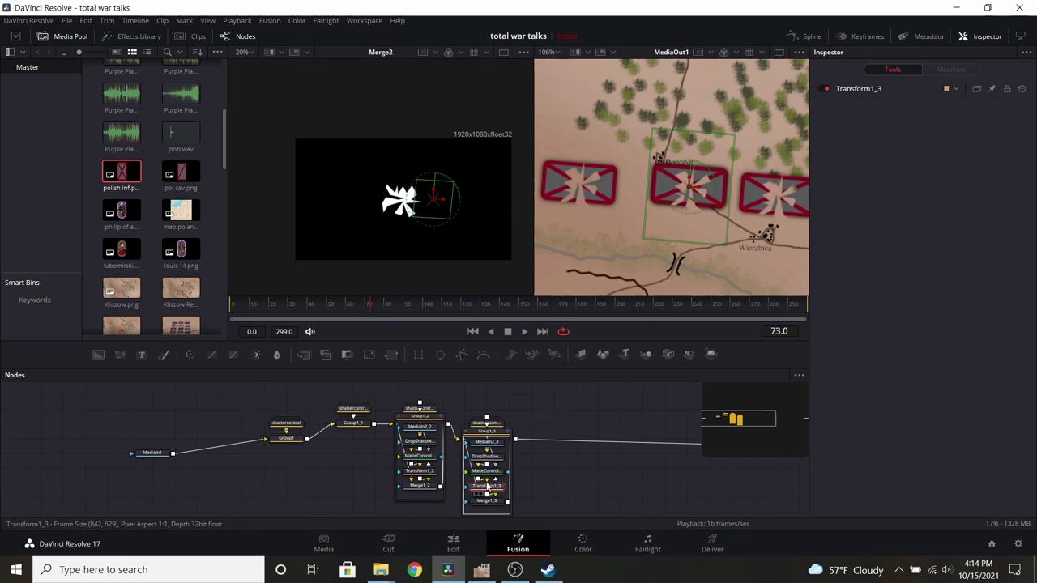
{"action": "left_click_drag", "start_coordinate": [687, 187], "coordinate": [686, 131]}
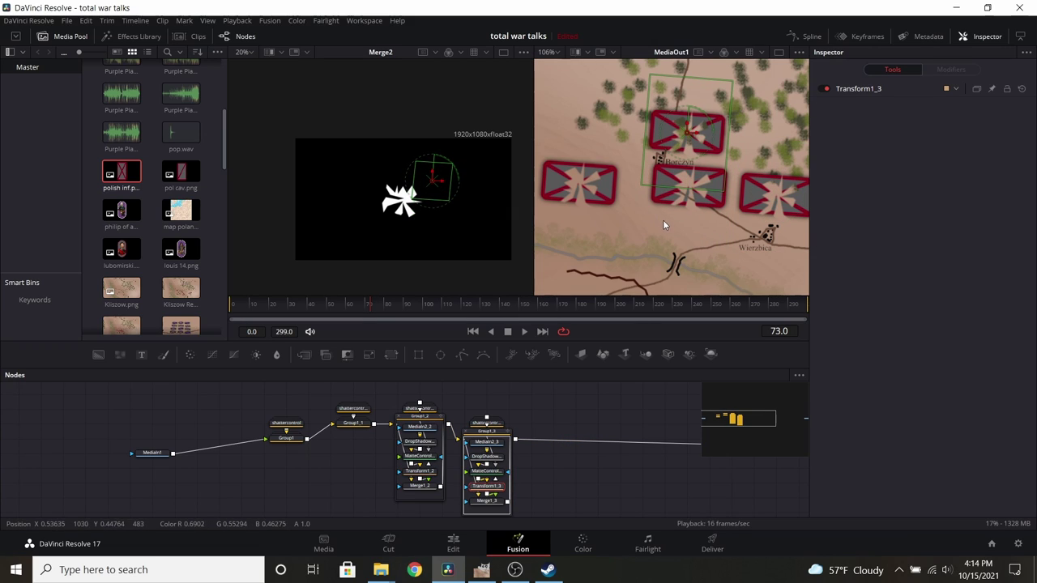
{"action": "scroll", "coordinate": [662, 220], "scroll_direction": "down", "scroll_amount": 5}
{"action": "left_click_drag", "start_coordinate": [647, 220], "coordinate": [658, 193]}
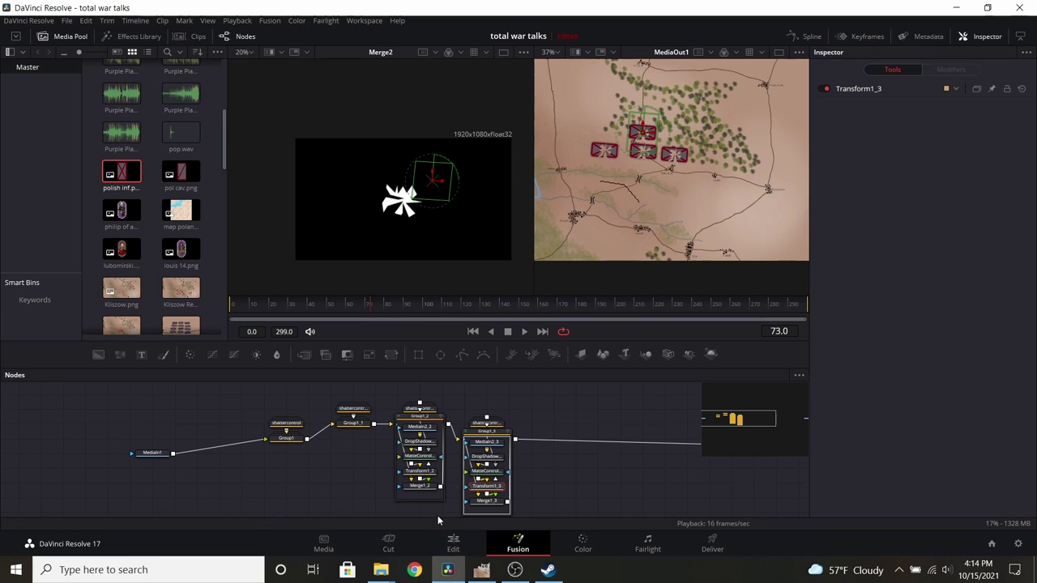
Step: Place the Edit timeline playhead on the Kliszow.png clip and open its composite on the Fusion page
{"action": "left_click", "coordinate": [451, 547]}
{"action": "scroll", "coordinate": [563, 430], "scroll_direction": "right", "scroll_amount": 6}
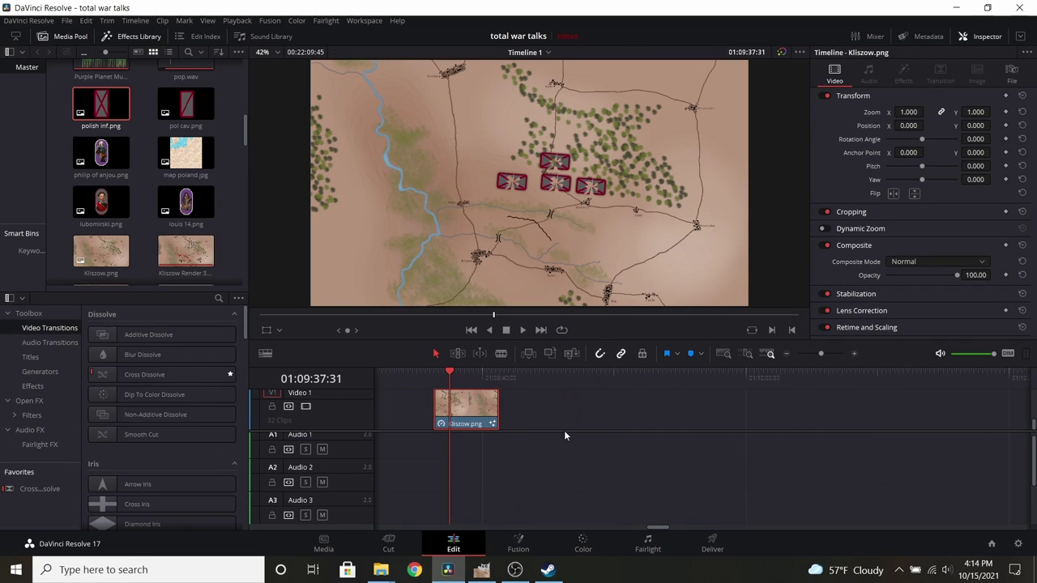
{"action": "scroll", "coordinate": [616, 409], "scroll_direction": "up", "scroll_amount": 4}
{"action": "scroll", "coordinate": [749, 388], "scroll_direction": "right", "scroll_amount": 2}
{"action": "scroll", "coordinate": [819, 420], "scroll_direction": "left", "scroll_amount": 2}
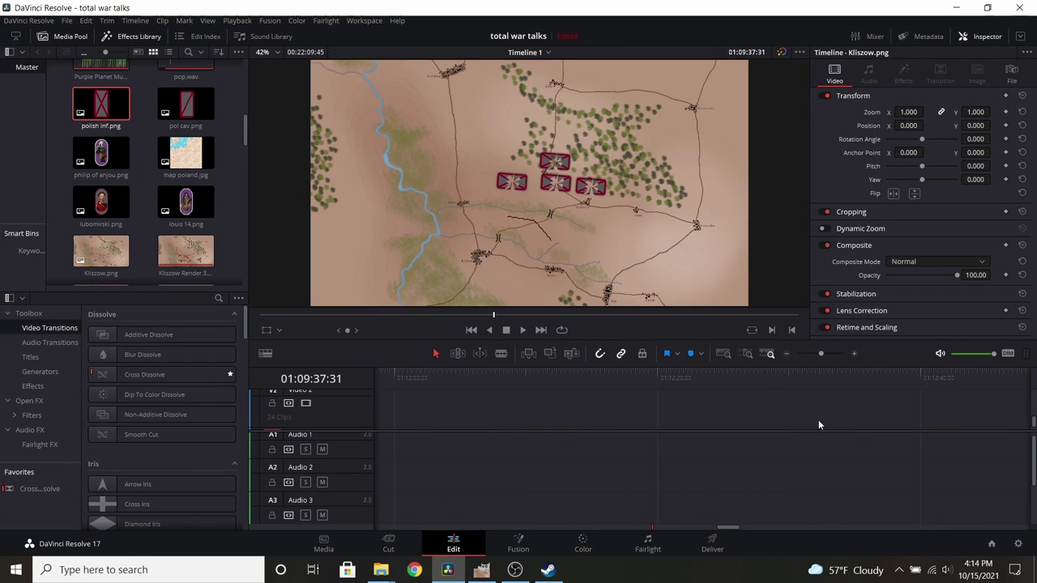
{"action": "scroll", "coordinate": [832, 417], "scroll_direction": "down", "scroll_amount": 2}
{"action": "scroll", "coordinate": [604, 407], "scroll_direction": "right", "scroll_amount": 8}
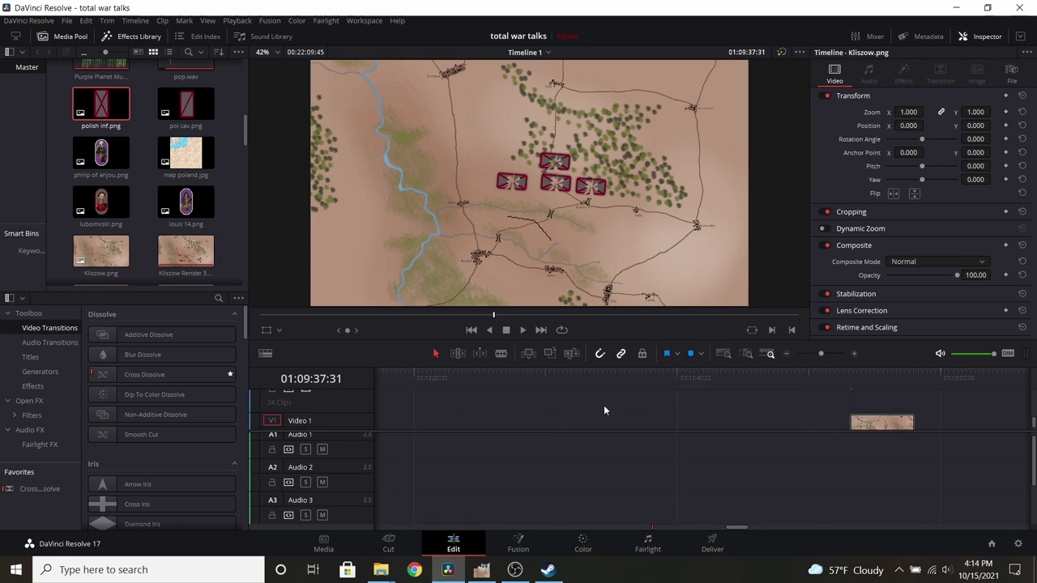
{"action": "scroll", "coordinate": [693, 402], "scroll_direction": "down", "scroll_amount": 2}
{"action": "left_click", "coordinate": [688, 386]}
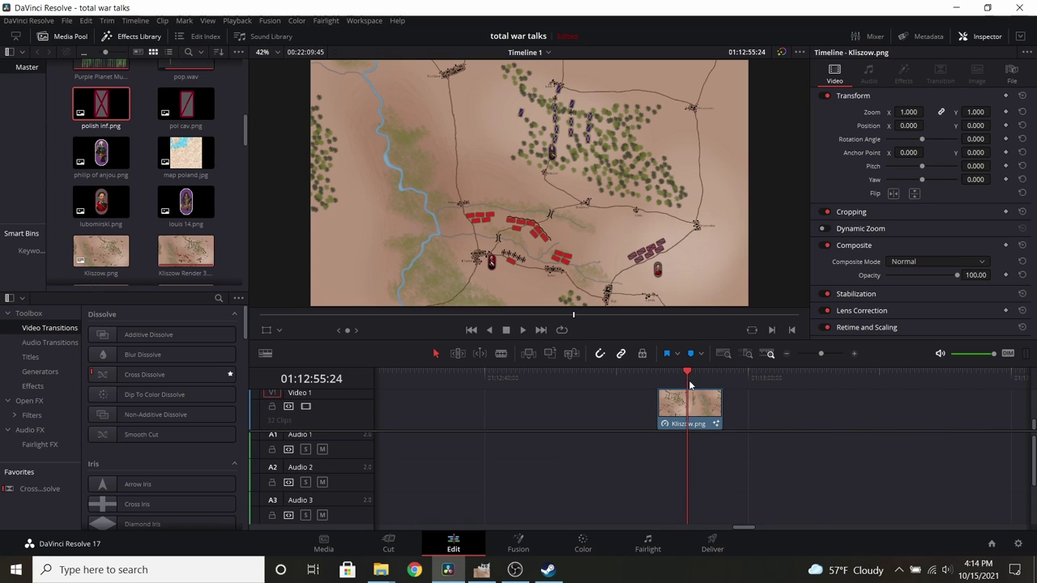
{"action": "left_click", "coordinate": [524, 541]}
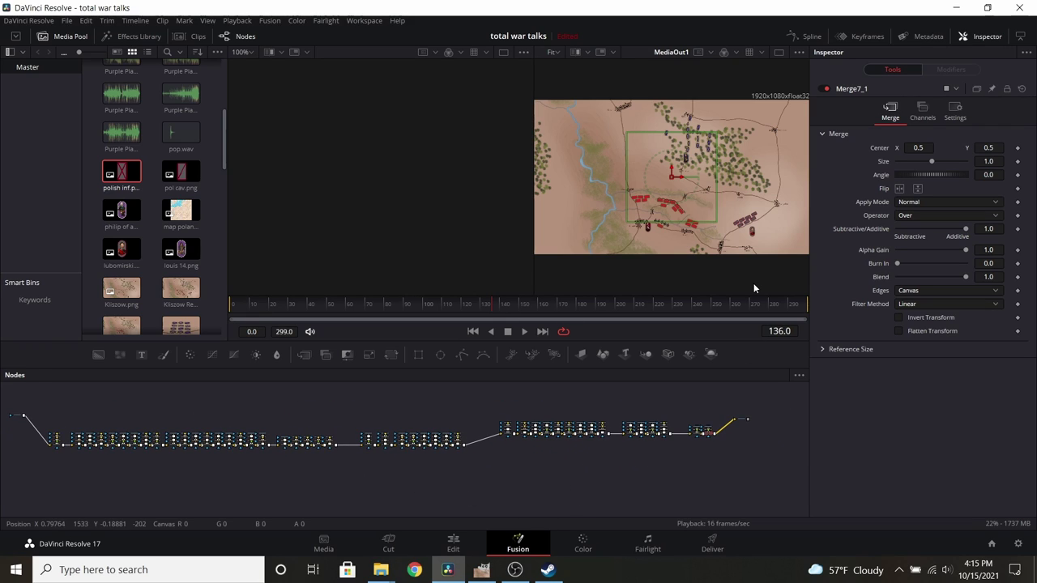
Step: Move Transform1_8 just above Merge1_8 and feed DropShadow1_8 into it
{"action": "scroll", "coordinate": [54, 448], "scroll_direction": "up", "scroll_amount": 5}
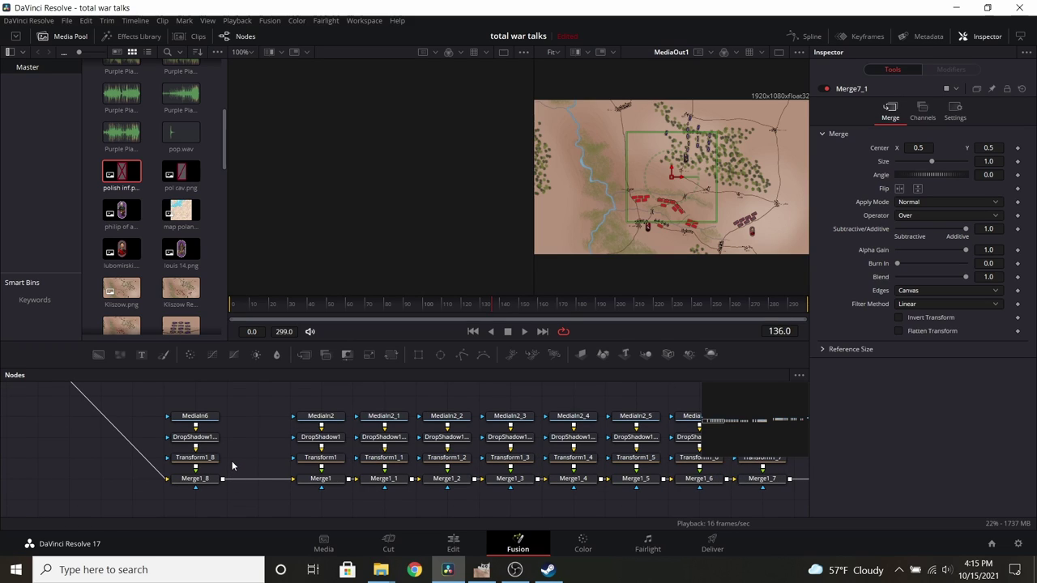
{"action": "left_click_drag", "start_coordinate": [157, 395], "coordinate": [199, 420]}
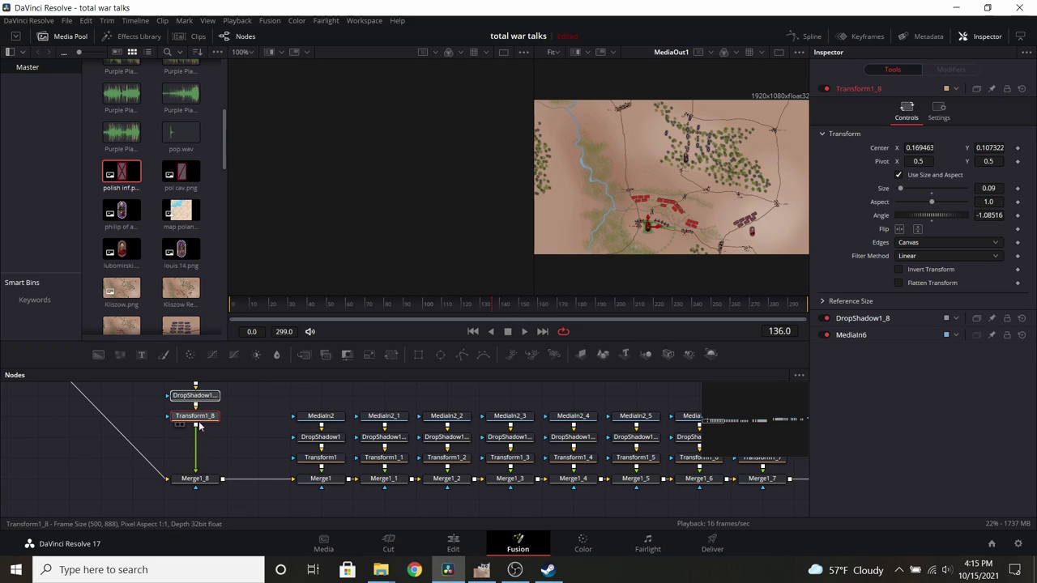
{"action": "left_click", "coordinate": [198, 424]}
{"action": "left_click_drag", "start_coordinate": [199, 423], "coordinate": [194, 466]}
{"action": "left_click", "coordinate": [194, 466]}
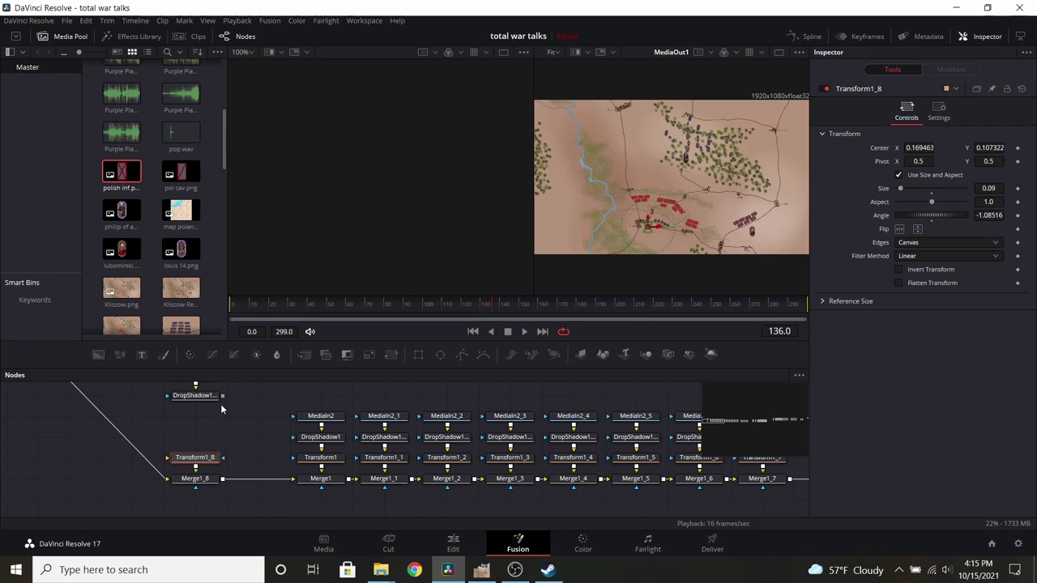
{"action": "left_click_drag", "start_coordinate": [223, 398], "coordinate": [168, 459]}
Step: Stack MediaIn6 and DropShadow1_8 above Transform1_8, then return to the Edit page
{"action": "scroll", "coordinate": [226, 408], "scroll_direction": "up", "scroll_amount": 2}
{"action": "left_click_drag", "start_coordinate": [195, 408], "coordinate": [224, 484]}
{"action": "scroll", "coordinate": [252, 424], "scroll_direction": "down", "scroll_amount": 1}
{"action": "scroll", "coordinate": [251, 421], "scroll_direction": "down", "scroll_amount": 2}
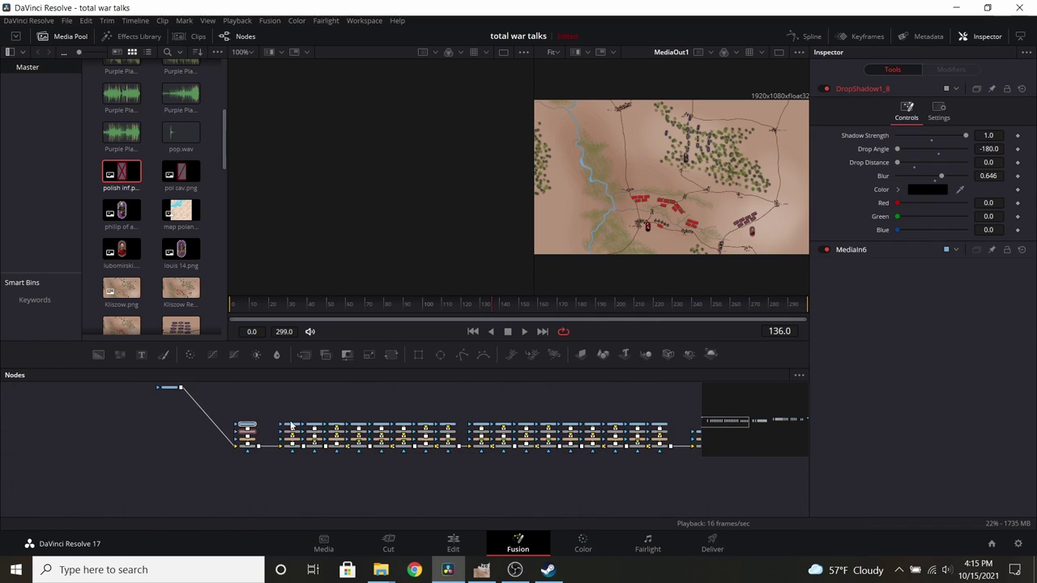
{"action": "left_click", "coordinate": [452, 543]}
Step: Zoom the timeline out to show all clips and set the playhead on the Kliszow battle frame
{"action": "scroll", "coordinate": [526, 427], "scroll_direction": "left", "scroll_amount": 5}
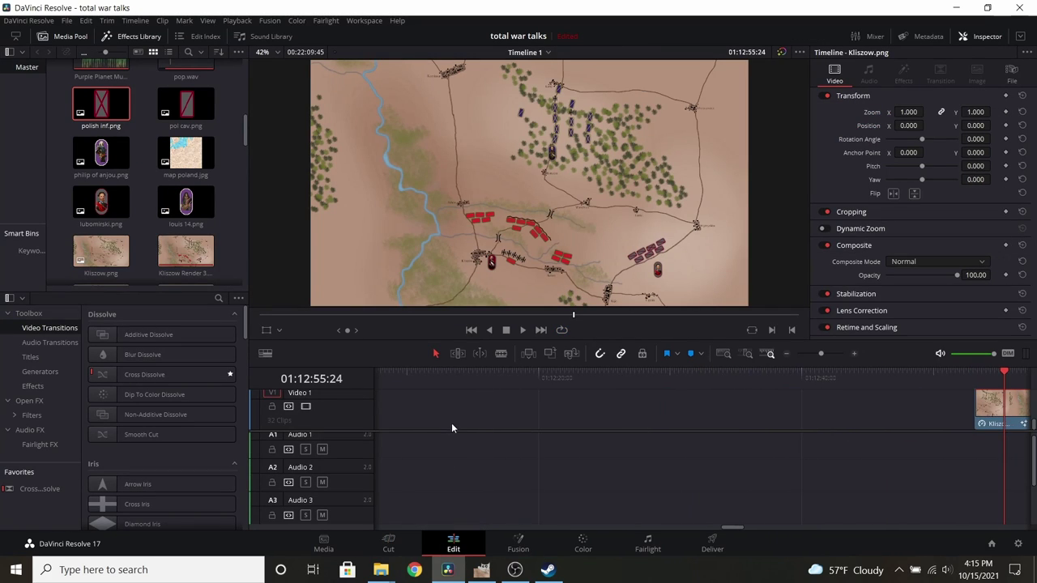
{"action": "scroll", "coordinate": [486, 426], "scroll_direction": "left", "scroll_amount": 2}
{"action": "scroll", "coordinate": [648, 431], "scroll_direction": "up", "scroll_amount": 1}
{"action": "left_click_drag", "start_coordinate": [818, 357], "coordinate": [806, 354]}
{"action": "left_click", "coordinate": [519, 387]}
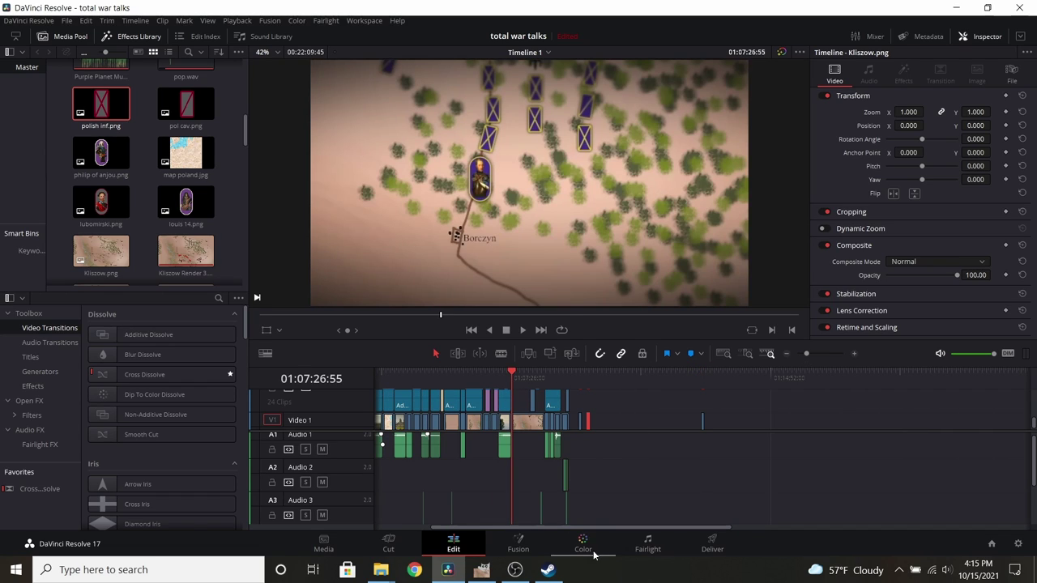
{"action": "scroll", "coordinate": [580, 526], "scroll_direction": "left", "scroll_amount": 3}
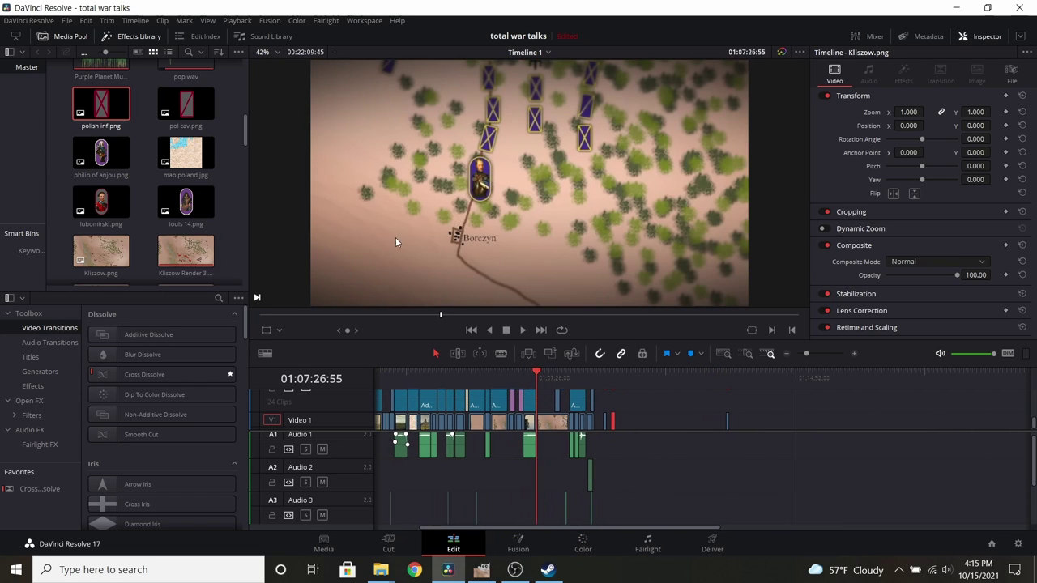
{"action": "left_click", "coordinate": [491, 378]}
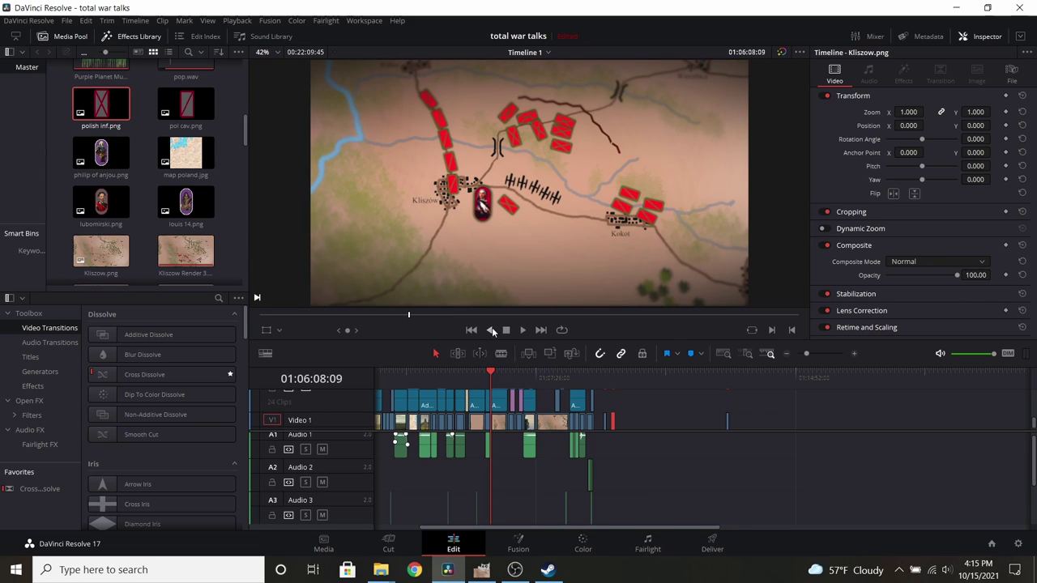
Step: Play the map animation, then replay it from the Borczyn section
{"action": "key", "text": "space"}
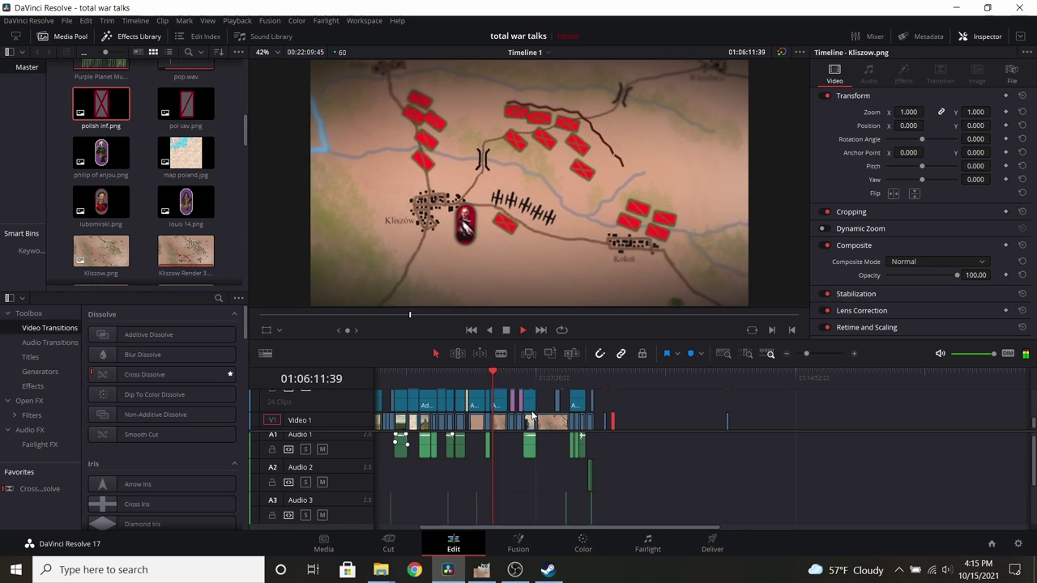
{"action": "key", "text": "space"}
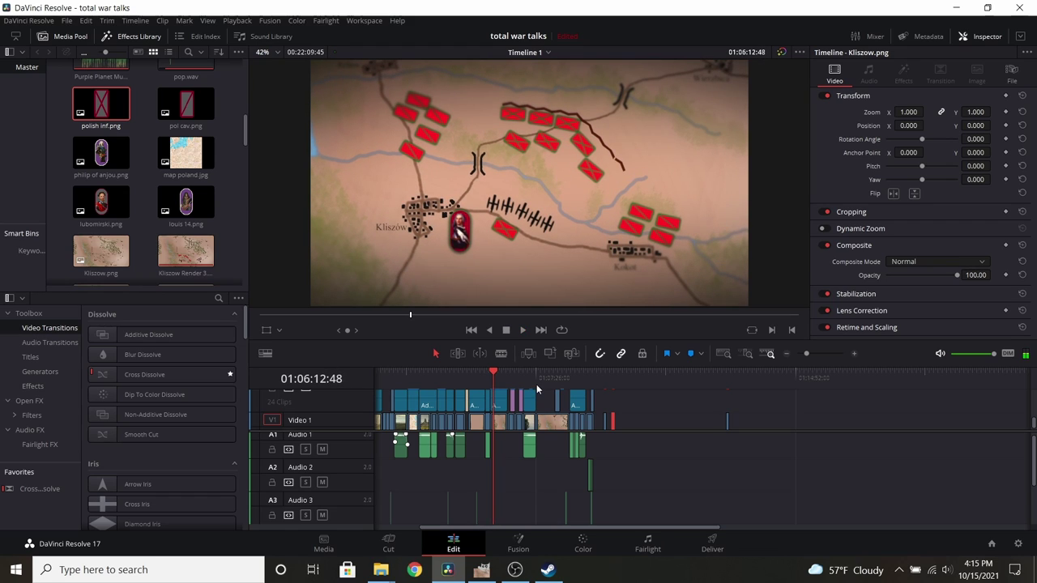
{"action": "left_click", "coordinate": [537, 379]}
{"action": "left_click", "coordinate": [551, 379]}
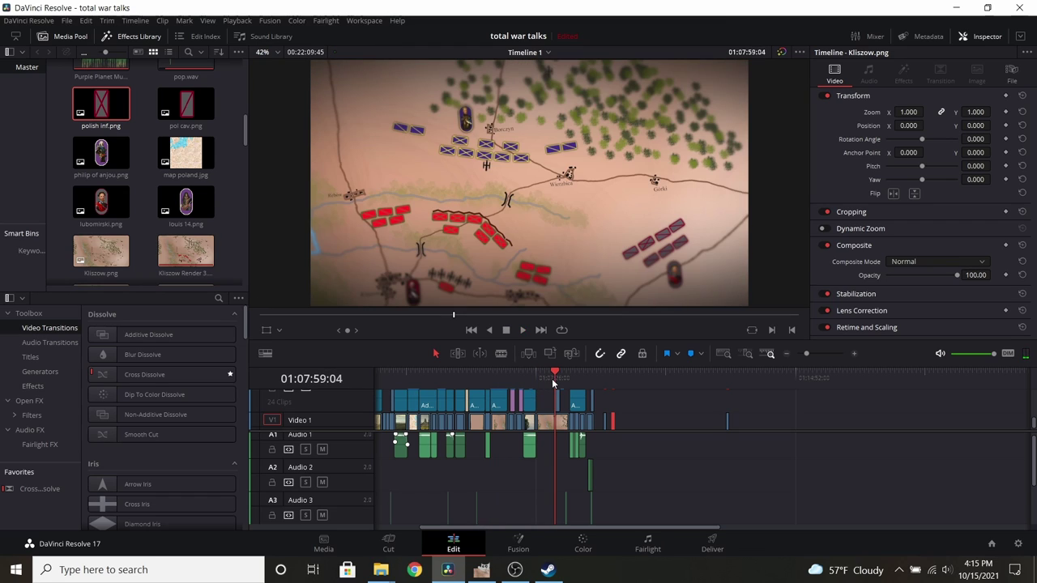
{"action": "key", "text": "ctrl+z"}
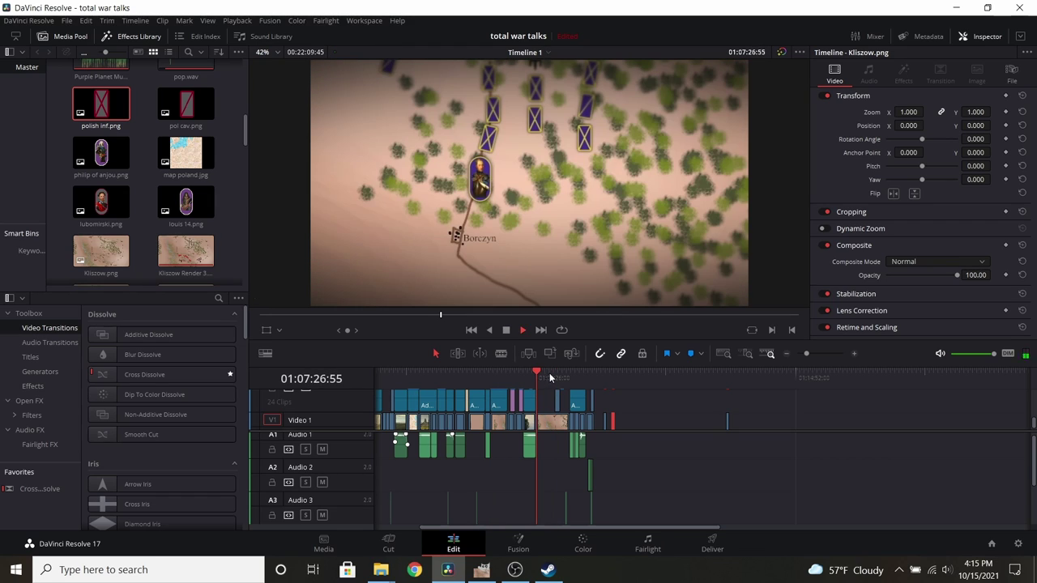
{"action": "key", "text": "space"}
{"action": "key", "text": "space"}
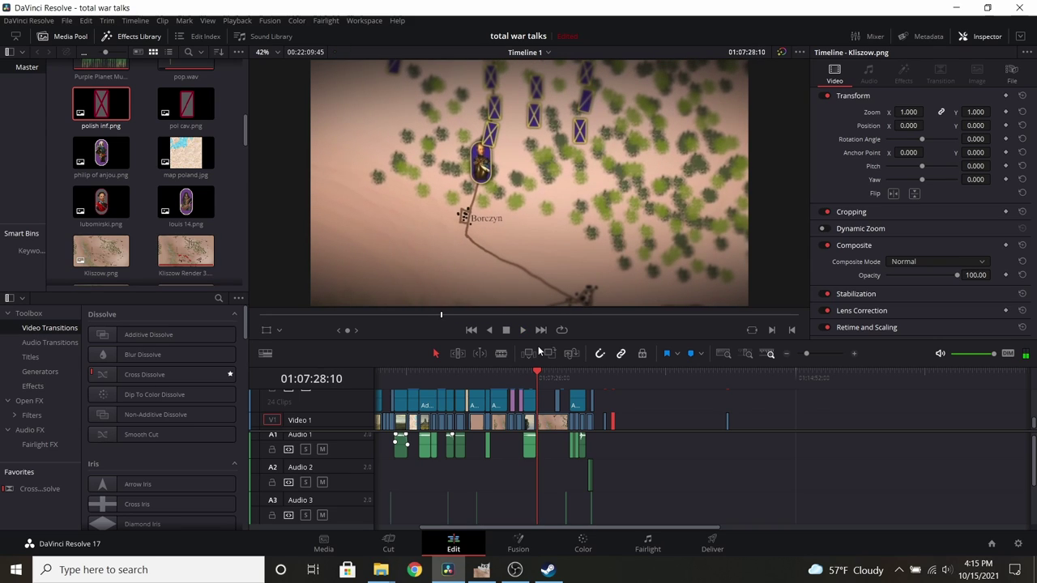